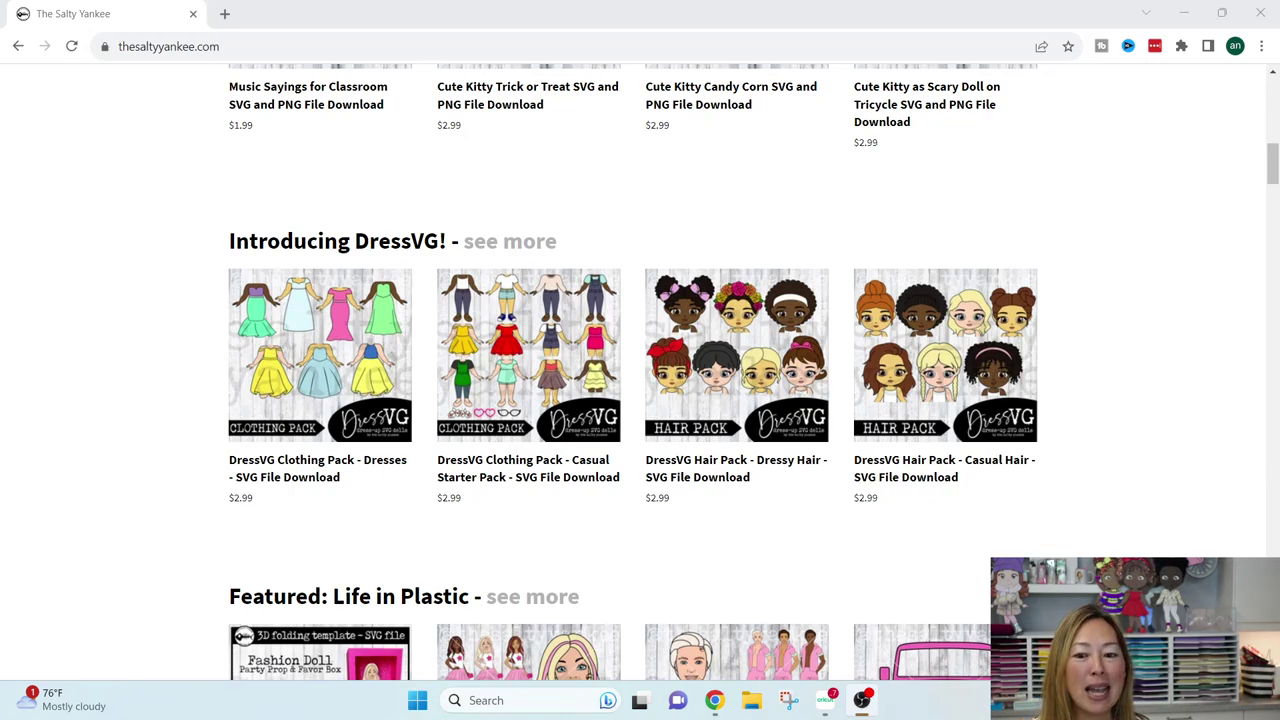
Bring up the Cricut Design Space window with its blank, untitled canvas.
{"action": "left_click", "coordinate": [825, 700]}
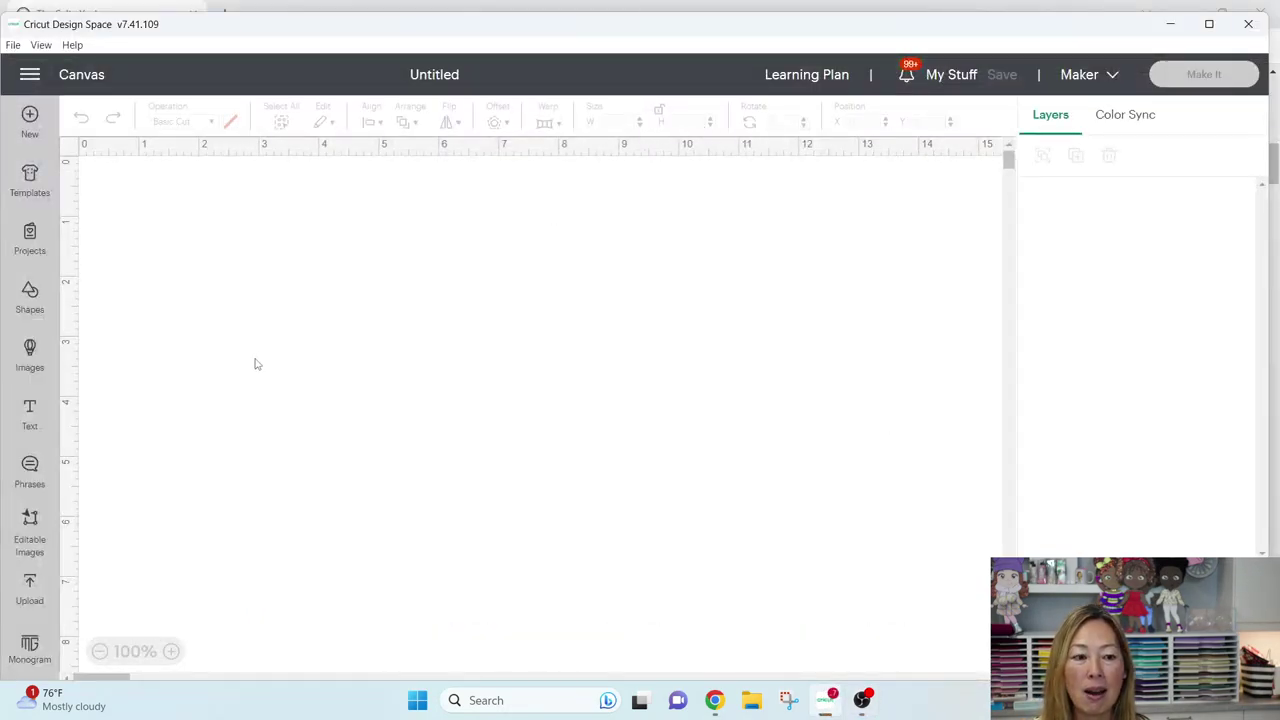
Insert the DressVG clothing pack, doll bodies and hair styles images from Recent Uploads onto the canvas.
{"action": "left_click", "coordinate": [30, 590]}
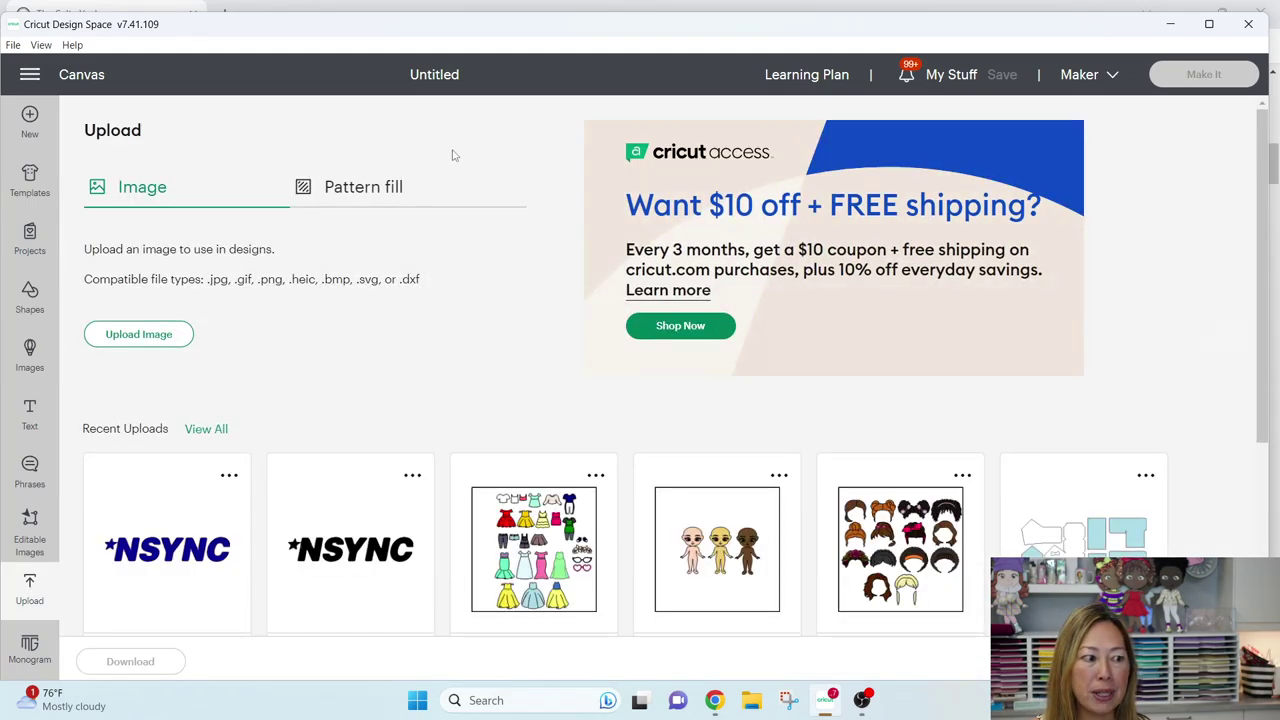
{"action": "scroll", "coordinate": [534, 334], "scroll_direction": "down", "scroll_amount": 3}
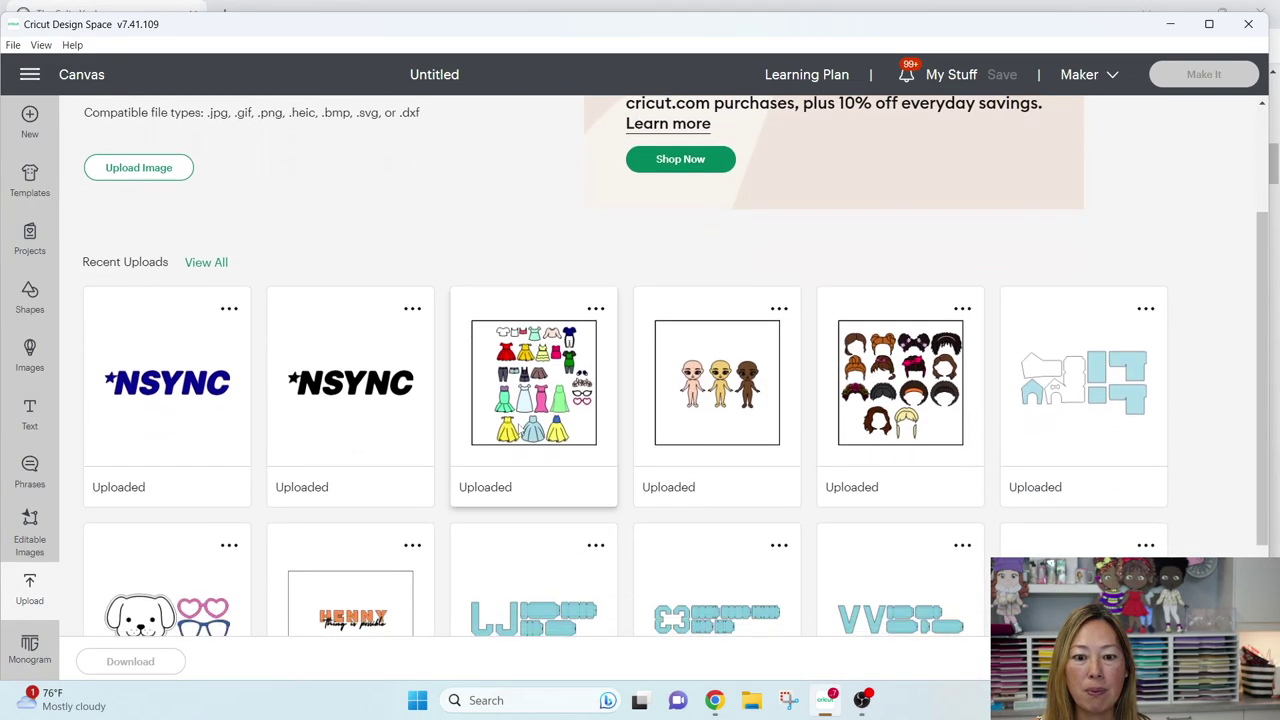
{"action": "left_click", "coordinate": [520, 398]}
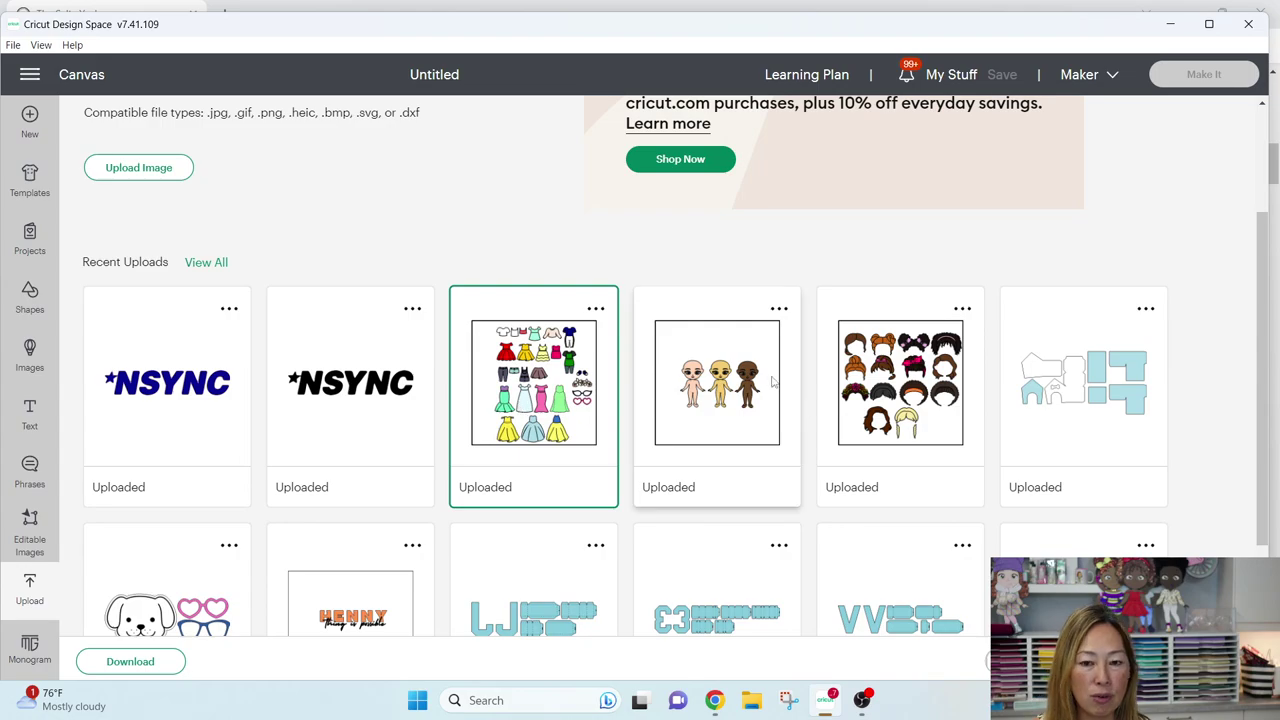
{"action": "left_click", "coordinate": [716, 420]}
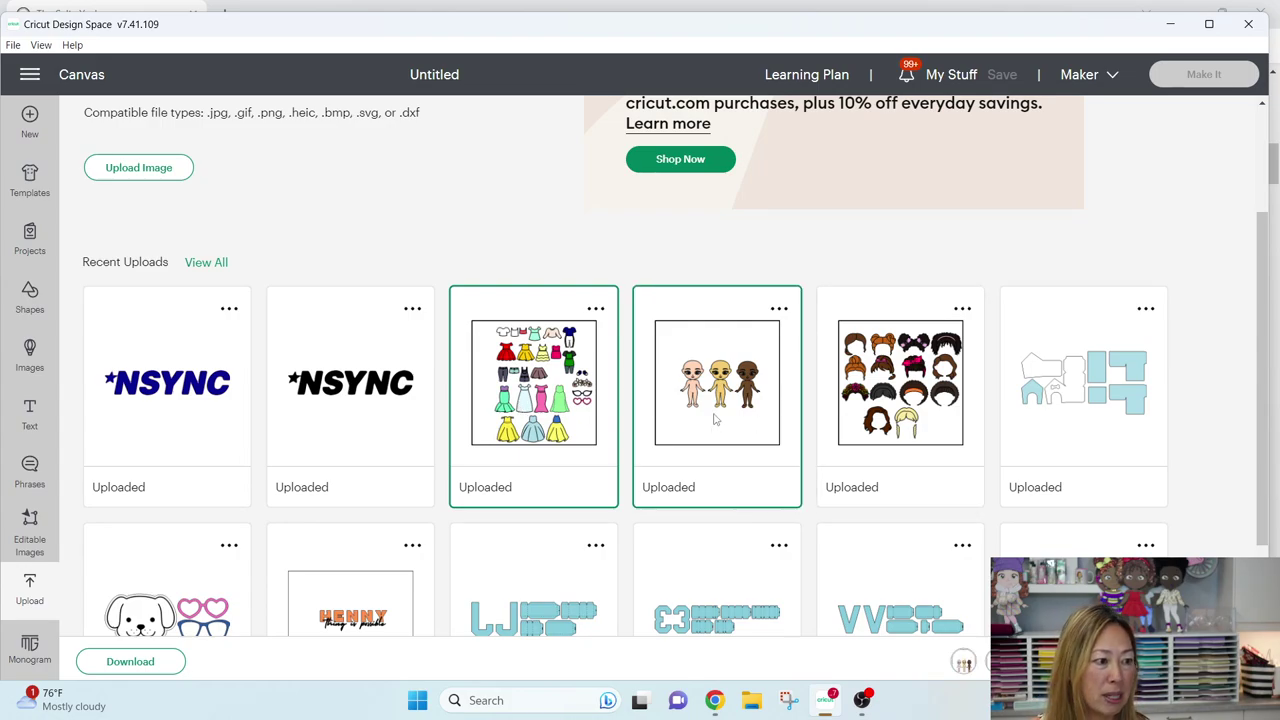
{"action": "left_click", "coordinate": [893, 350]}
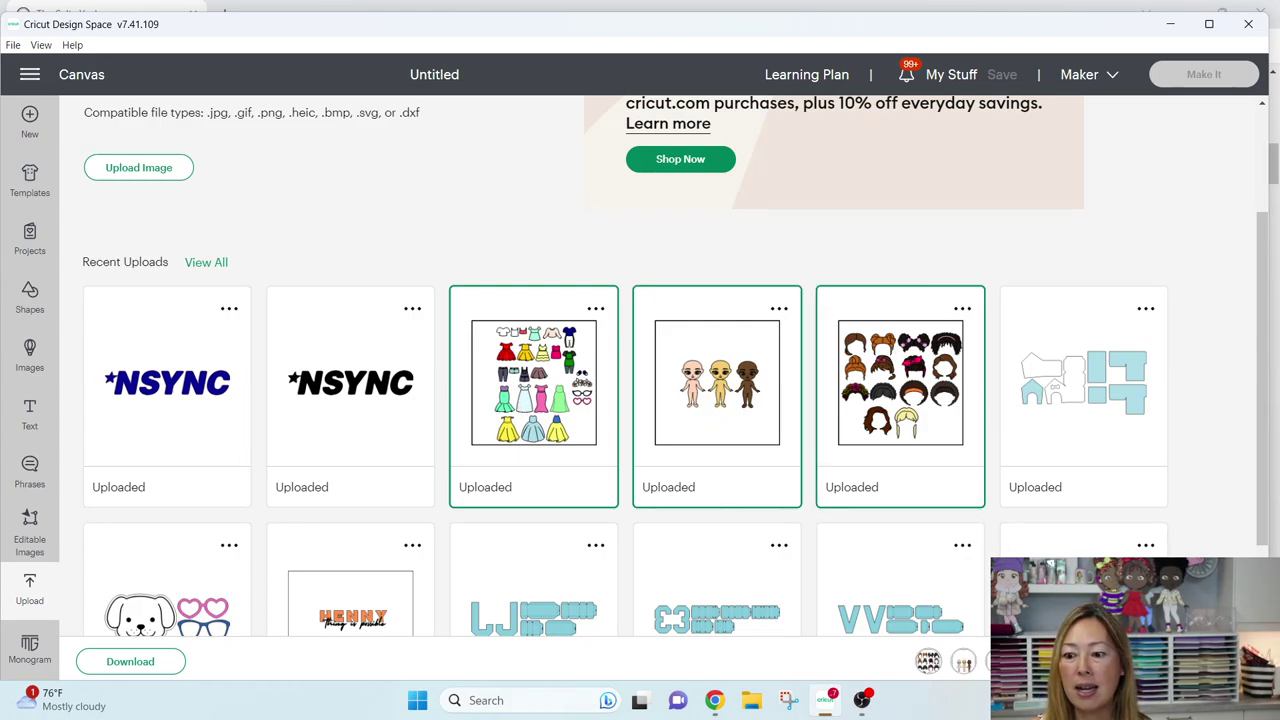
{"action": "left_click", "coordinate": [1200, 661]}
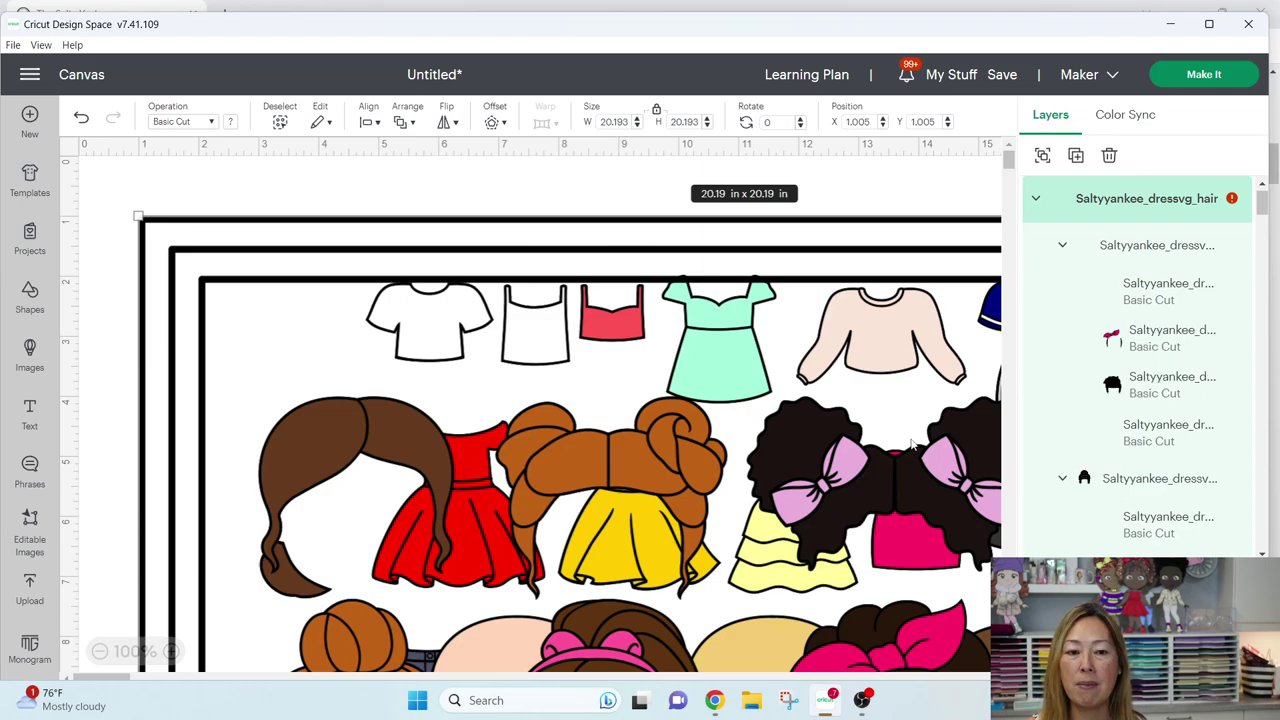
Zoom out and drag the hair sheet right and the doll bodies sheet away from the clothing.
{"action": "left_click", "coordinate": [417, 195]}
{"action": "left_click", "coordinate": [421, 401]}
{"action": "left_click_drag", "start_coordinate": [421, 401], "coordinate": [588, 428]}
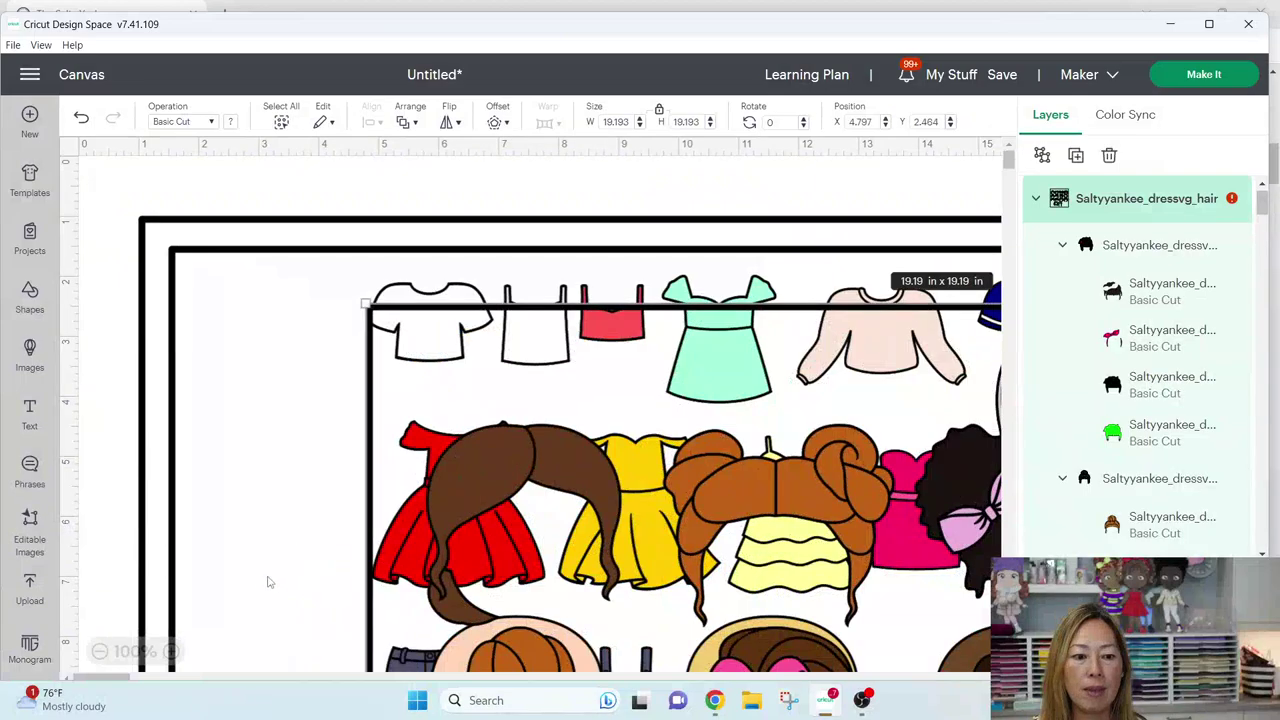
{"action": "left_click", "coordinate": [100, 652]}
{"action": "left_click", "coordinate": [100, 652]}
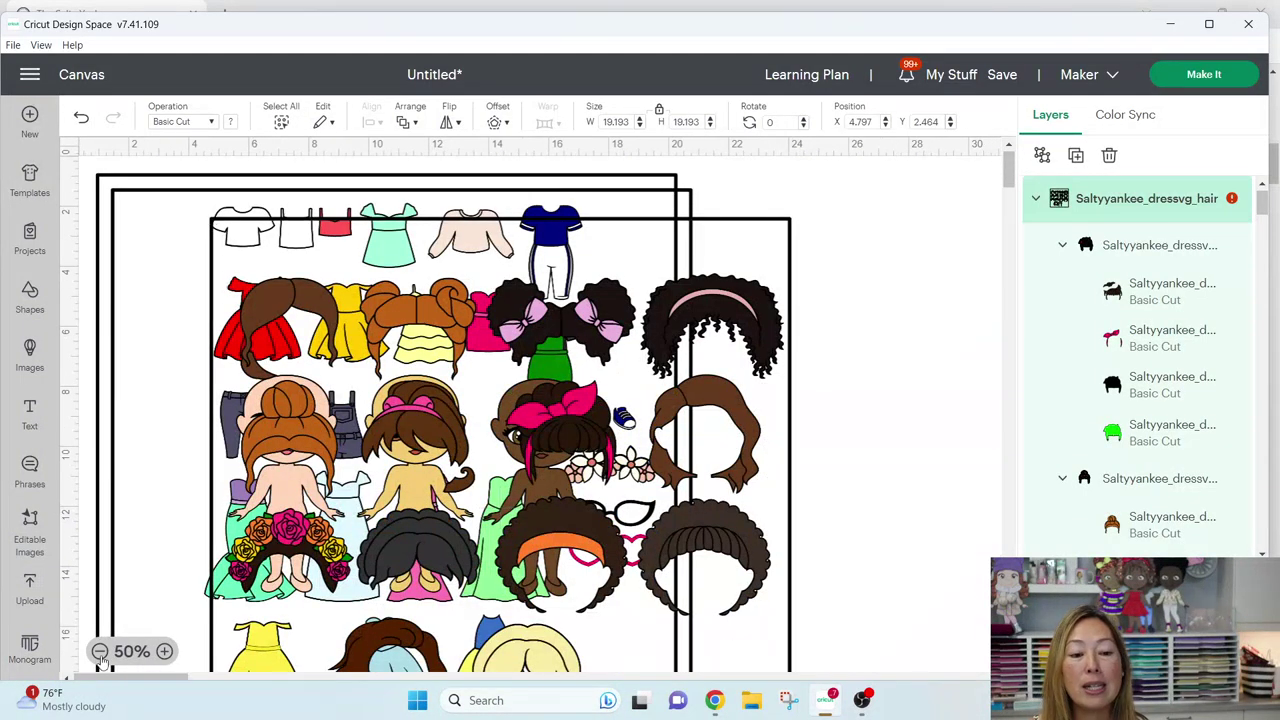
{"action": "left_click", "coordinate": [100, 652]}
{"action": "left_click_drag", "start_coordinate": [280, 320], "coordinate": [780, 329]}
{"action": "key", "text": "ctrl+z"}
{"action": "key", "text": "ctrl+y"}
{"action": "left_click_drag", "start_coordinate": [305, 268], "coordinate": [575, 292]}
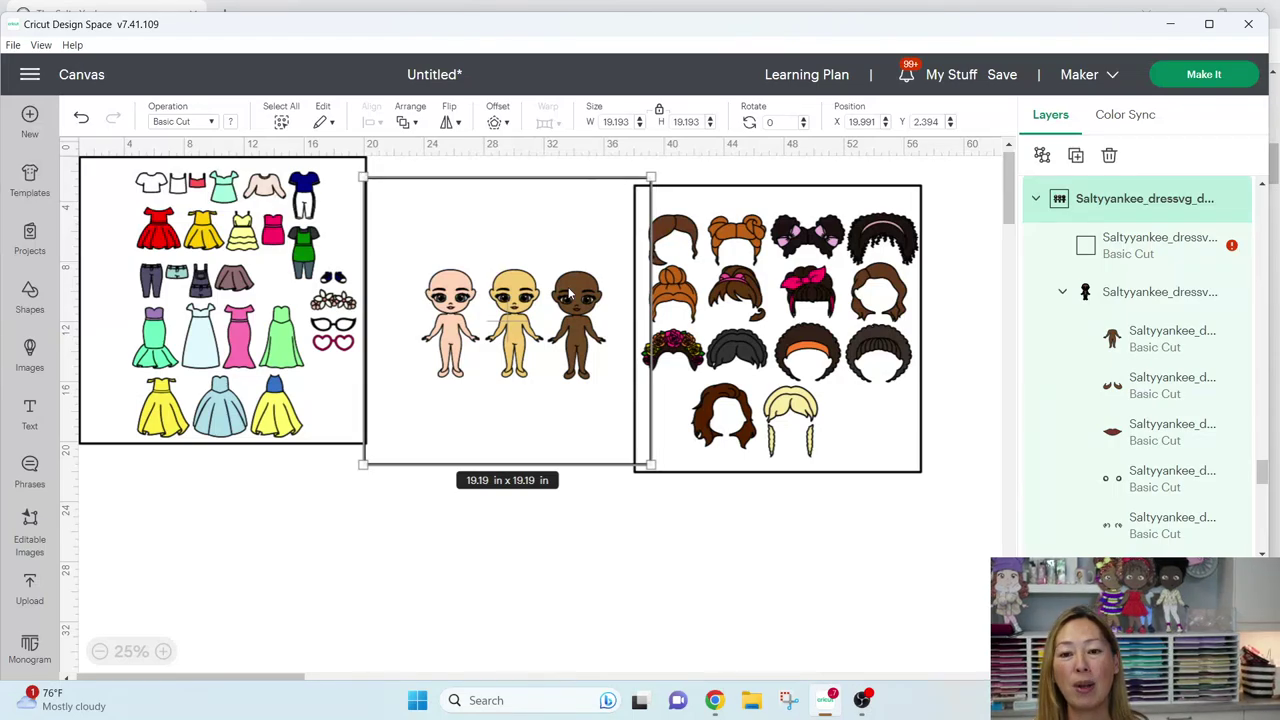
Move the doll bodies sheet down, ungroup it and delete its background square.
{"action": "left_click", "coordinate": [543, 555]}
{"action": "left_click", "coordinate": [531, 309]}
{"action": "left_click_drag", "start_coordinate": [521, 334], "coordinate": [515, 480]}
{"action": "left_click", "coordinate": [1041, 155]}
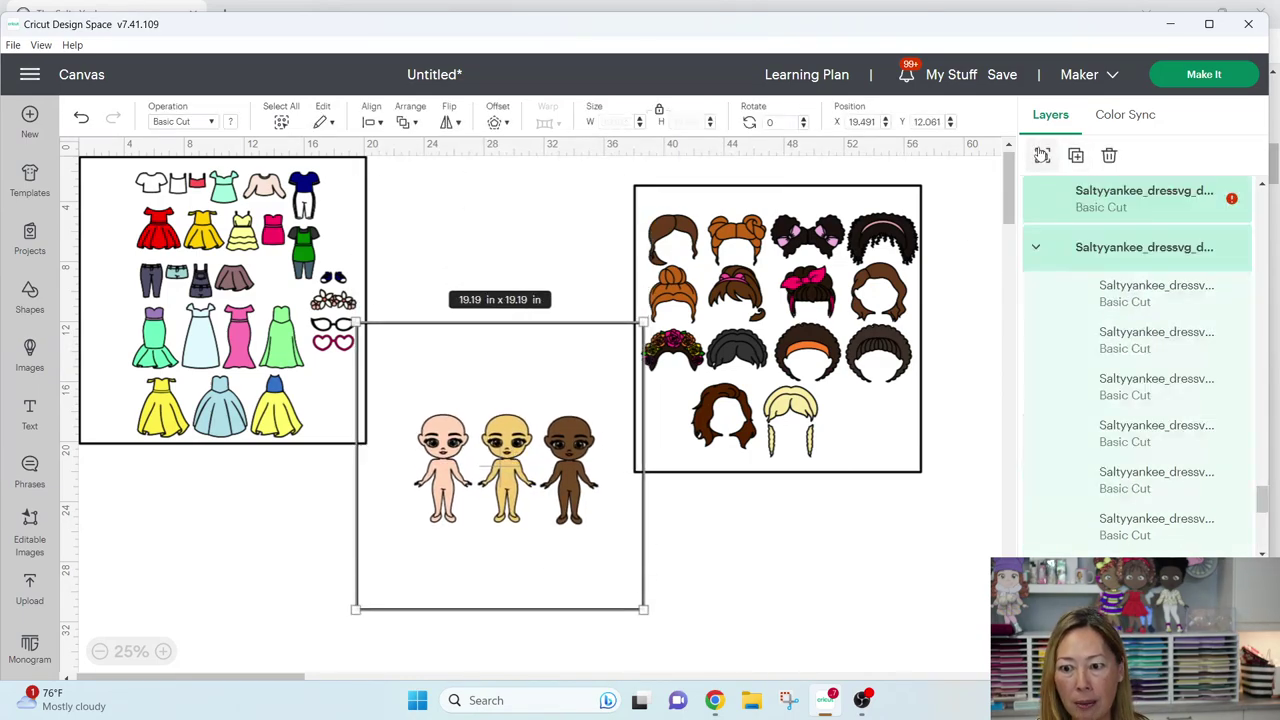
{"action": "left_click", "coordinate": [437, 380]}
{"action": "mouse_move", "coordinate": [437, 380]}
{"action": "left_mouse_down"}
{"action": "mouse_move", "coordinate": [566, 315]}
{"action": "mouse_move", "coordinate": [338, 281]}
{"action": "mouse_move", "coordinate": [530, 266]}
{"action": "mouse_move", "coordinate": [464, 260]}
{"action": "mouse_move", "coordinate": [440, 371]}
{"action": "left_mouse_up"}
{"action": "key", "text": "Delete"}
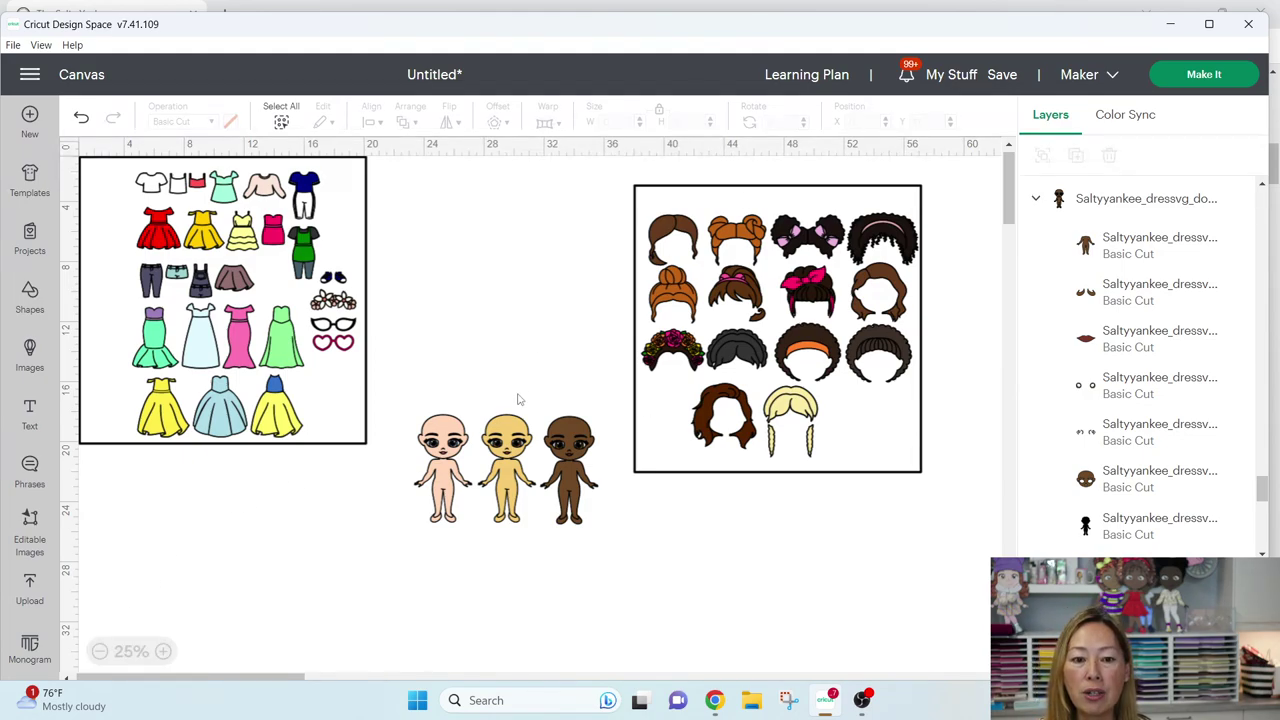
Move the light-skinned left doll up and delete the tan and dark-skinned dolls.
{"action": "left_click_drag", "start_coordinate": [431, 390], "coordinate": [454, 550]}
{"action": "left_click_drag", "start_coordinate": [445, 470], "coordinate": [455, 267]}
{"action": "left_click_drag", "start_coordinate": [608, 537], "coordinate": [485, 477]}
{"action": "key", "text": "Delete"}
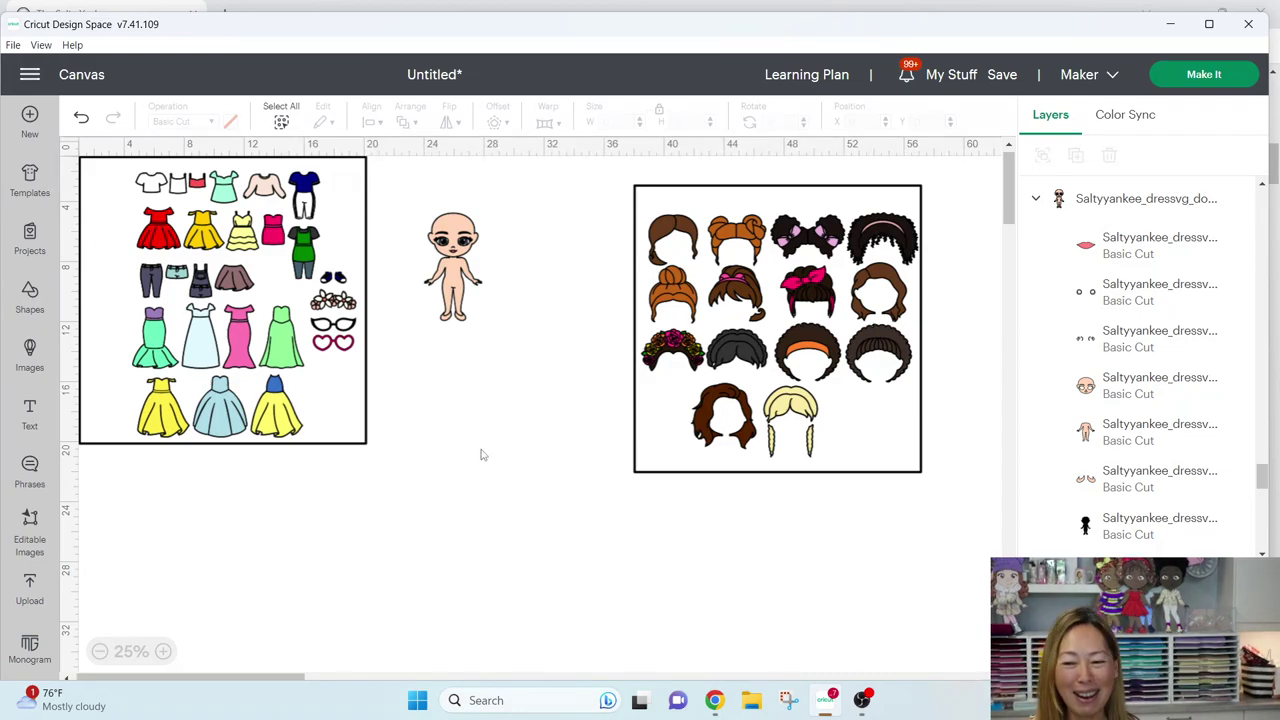
Pull the top clothing rows and accessories out of the sheet and delete the unwanted dresses.
{"action": "left_click_drag", "start_coordinate": [300, 380], "coordinate": [342, 520]}
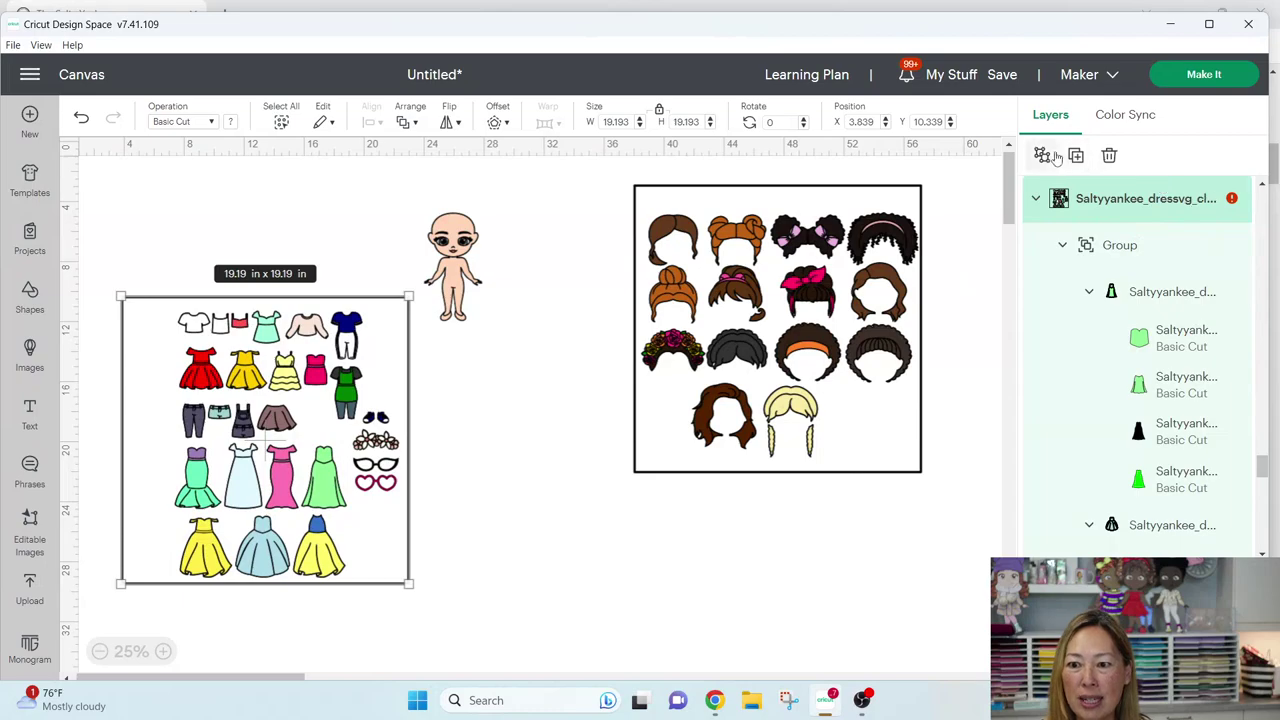
{"action": "left_click", "coordinate": [575, 555]}
{"action": "left_click_drag", "start_coordinate": [200, 385], "coordinate": [103, 237]}
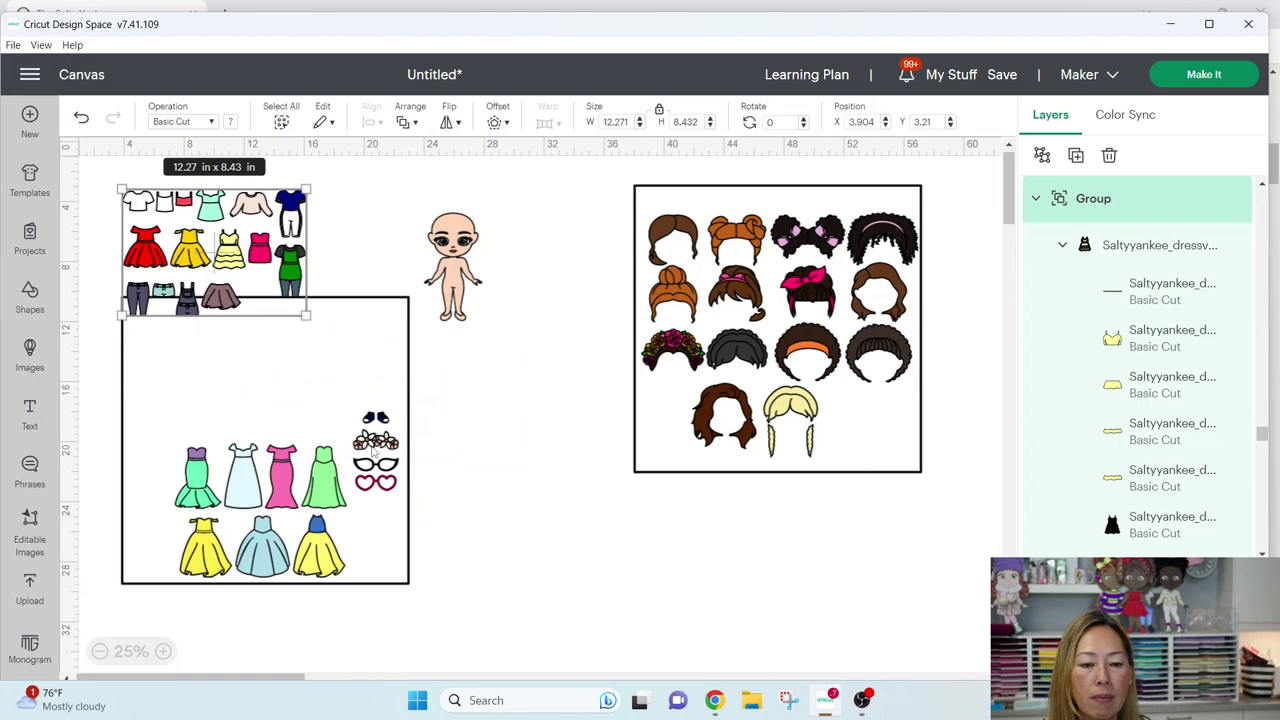
{"action": "left_click_drag", "start_coordinate": [374, 454], "coordinate": [362, 241]}
{"action": "left_click_drag", "start_coordinate": [339, 373], "coordinate": [394, 476]}
{"action": "left_click", "coordinate": [357, 451]}
{"action": "key", "text": "Delete"}
Ungroup the clothing rows, move the red dress and blue top aside, and delete the leftovers.
{"action": "left_click_drag", "start_coordinate": [200, 250], "coordinate": [209, 374]}
{"action": "left_click", "coordinate": [1042, 155]}
{"action": "left_click", "coordinate": [360, 552]}
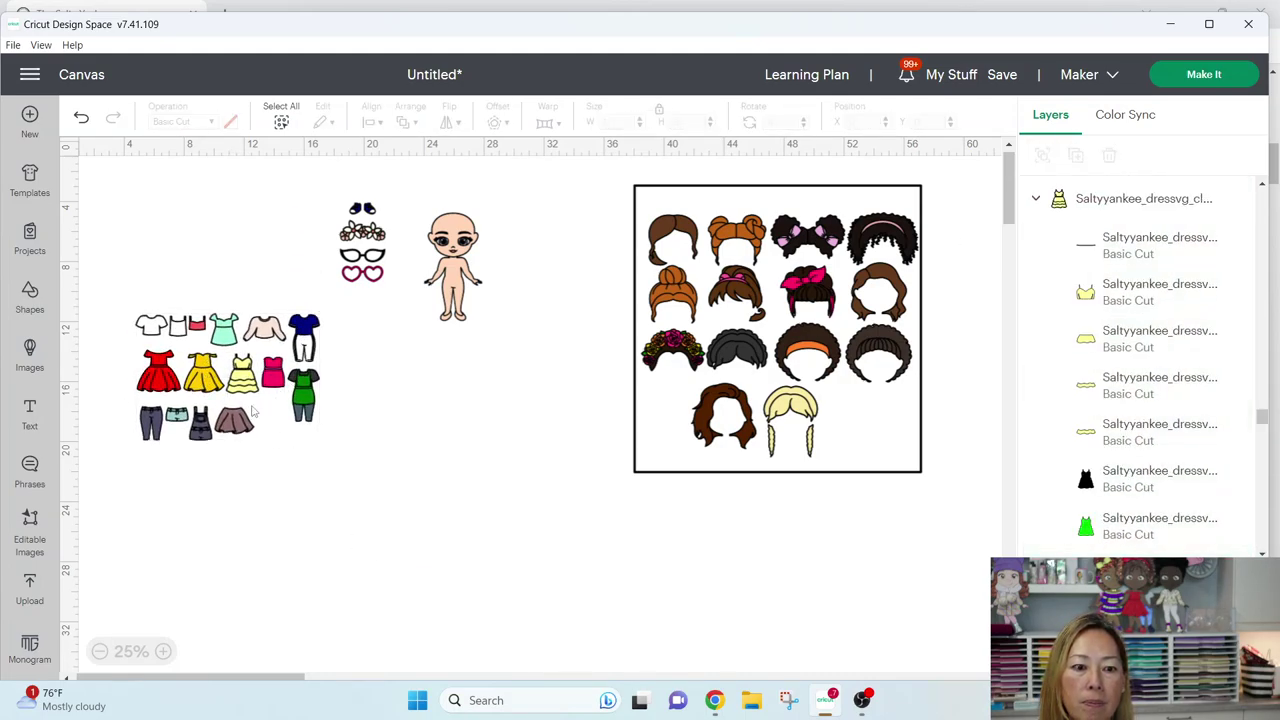
{"action": "left_click_drag", "start_coordinate": [152, 367], "coordinate": [156, 236]}
{"action": "left_click_drag", "start_coordinate": [305, 350], "coordinate": [216, 255]}
{"action": "left_click", "coordinate": [153, 364]}
{"action": "left_click_drag", "start_coordinate": [117, 307], "coordinate": [314, 477]}
{"action": "key", "text": "Delete"}
Ungroup the accessories, keep the pink heart glasses below the outfits, and delete the rest.
{"action": "left_click", "coordinate": [370, 250]}
{"action": "left_click_drag", "start_coordinate": [368, 250], "coordinate": [322, 304]}
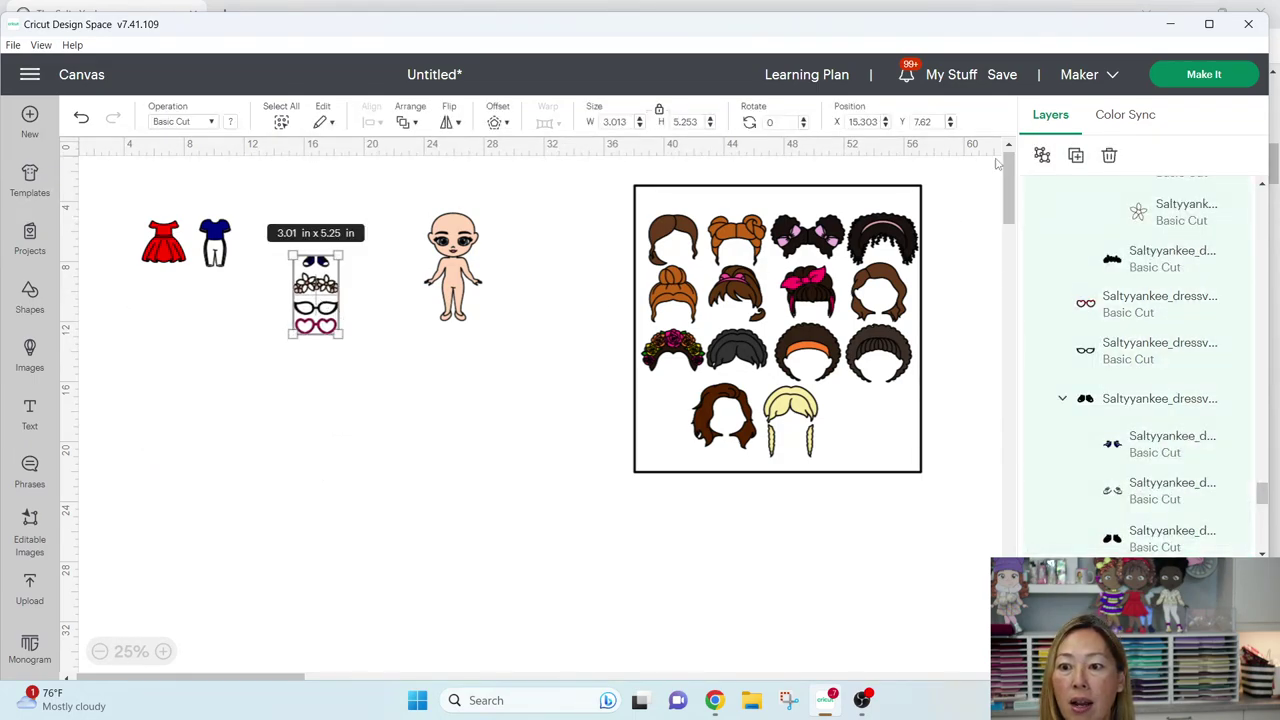
{"action": "left_click", "coordinate": [1042, 155]}
{"action": "left_click", "coordinate": [463, 362]}
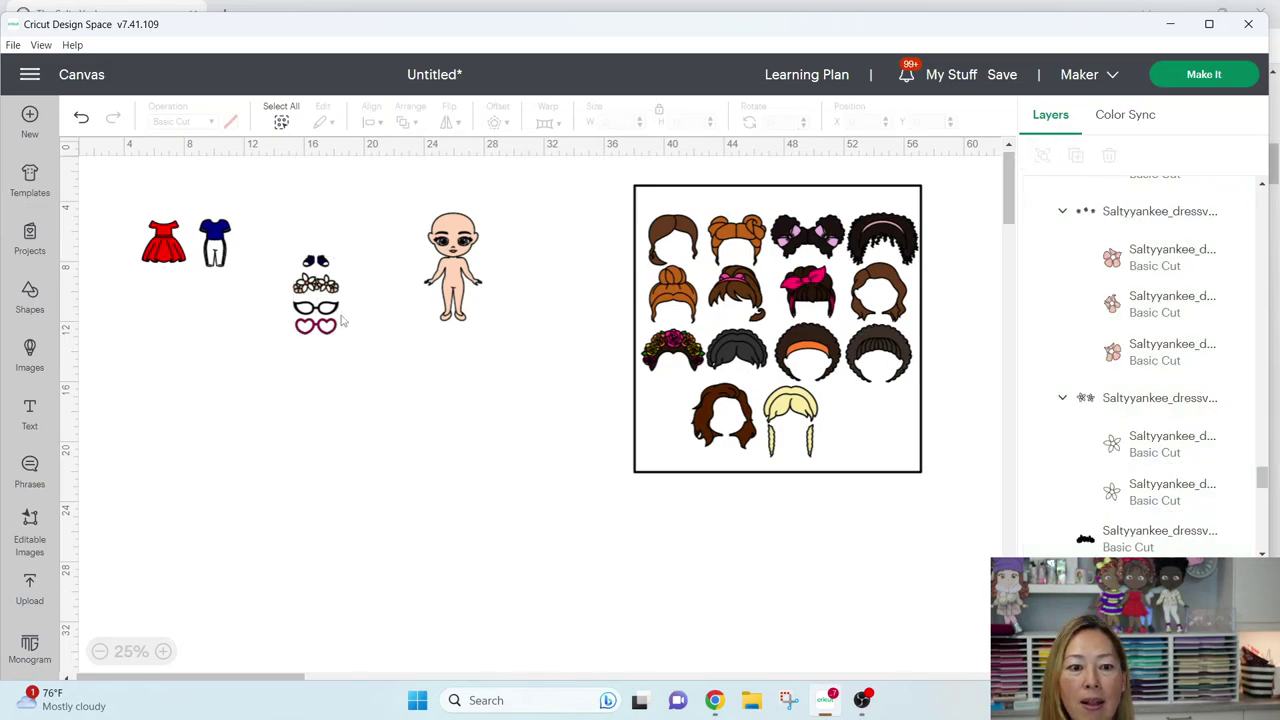
{"action": "left_click_drag", "start_coordinate": [320, 325], "coordinate": [205, 308]}
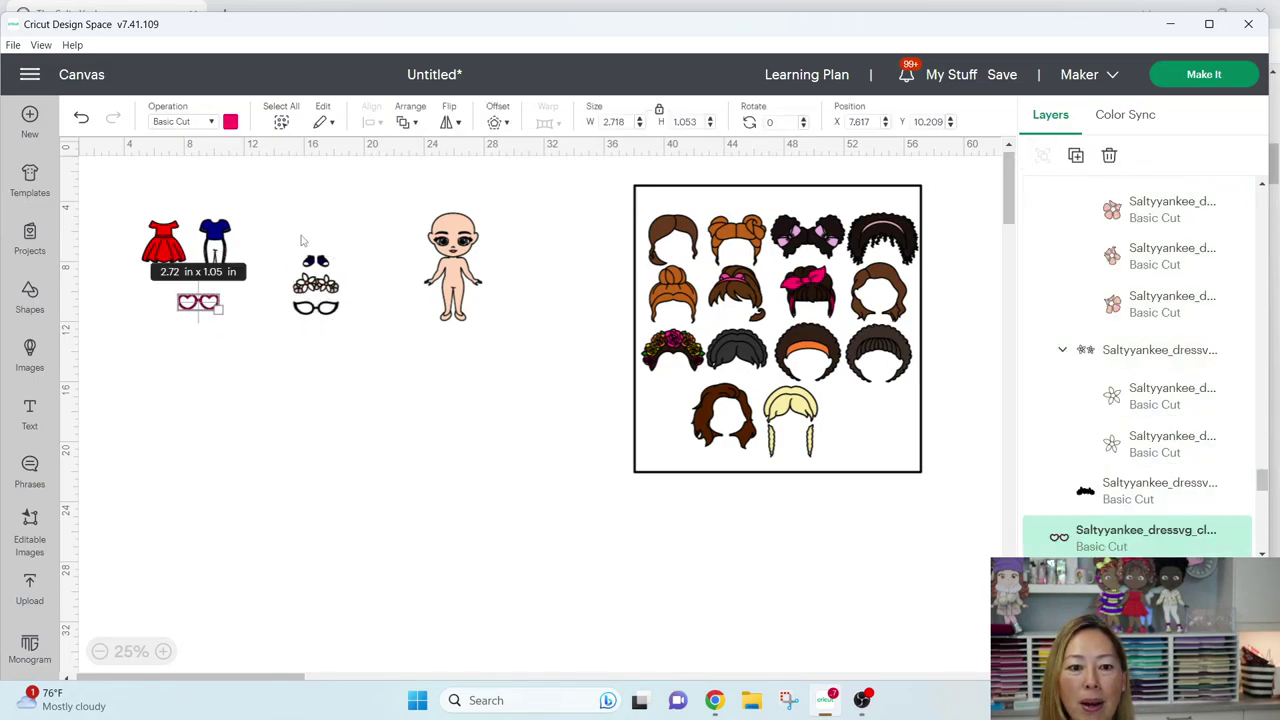
{"action": "left_click_drag", "start_coordinate": [300, 232], "coordinate": [344, 430]}
{"action": "key", "text": "Delete"}
{"action": "left_click", "coordinate": [766, 293]}
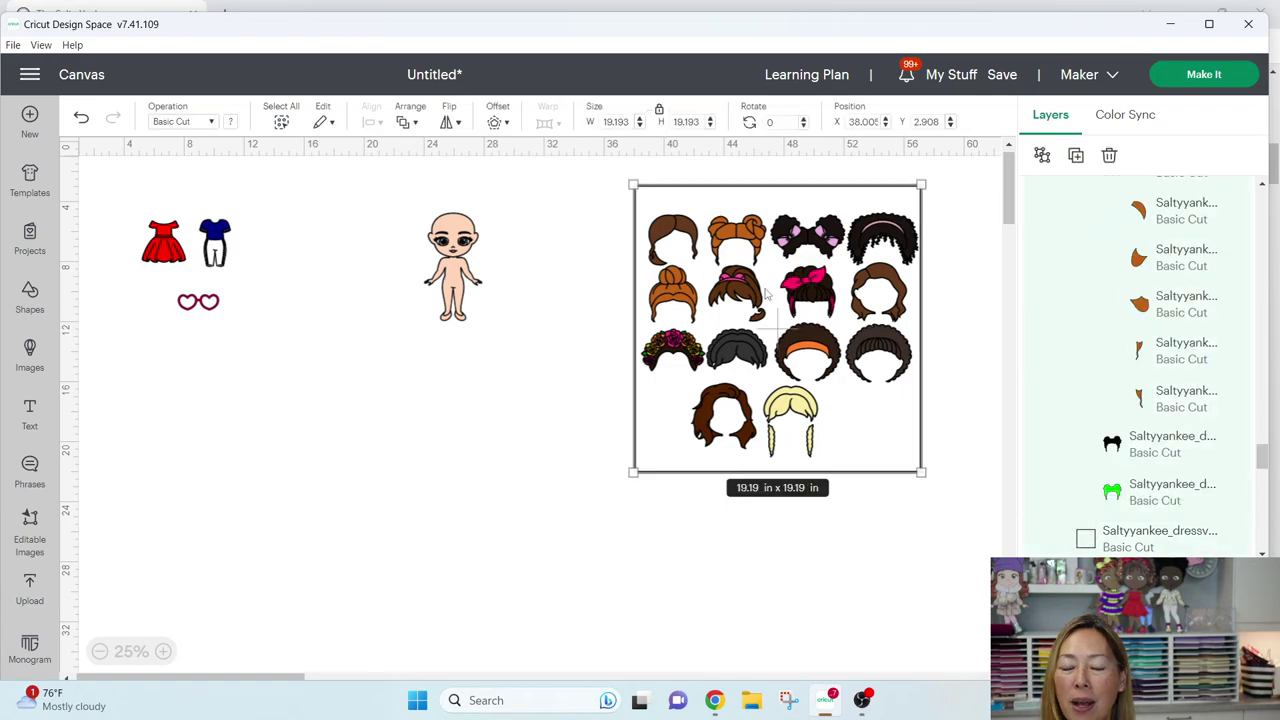
Reposition the hair sheet and ungroup it into separate hairstyles.
{"action": "left_click_drag", "start_coordinate": [766, 293], "coordinate": [665, 362]}
{"action": "left_click", "coordinate": [1042, 155]}
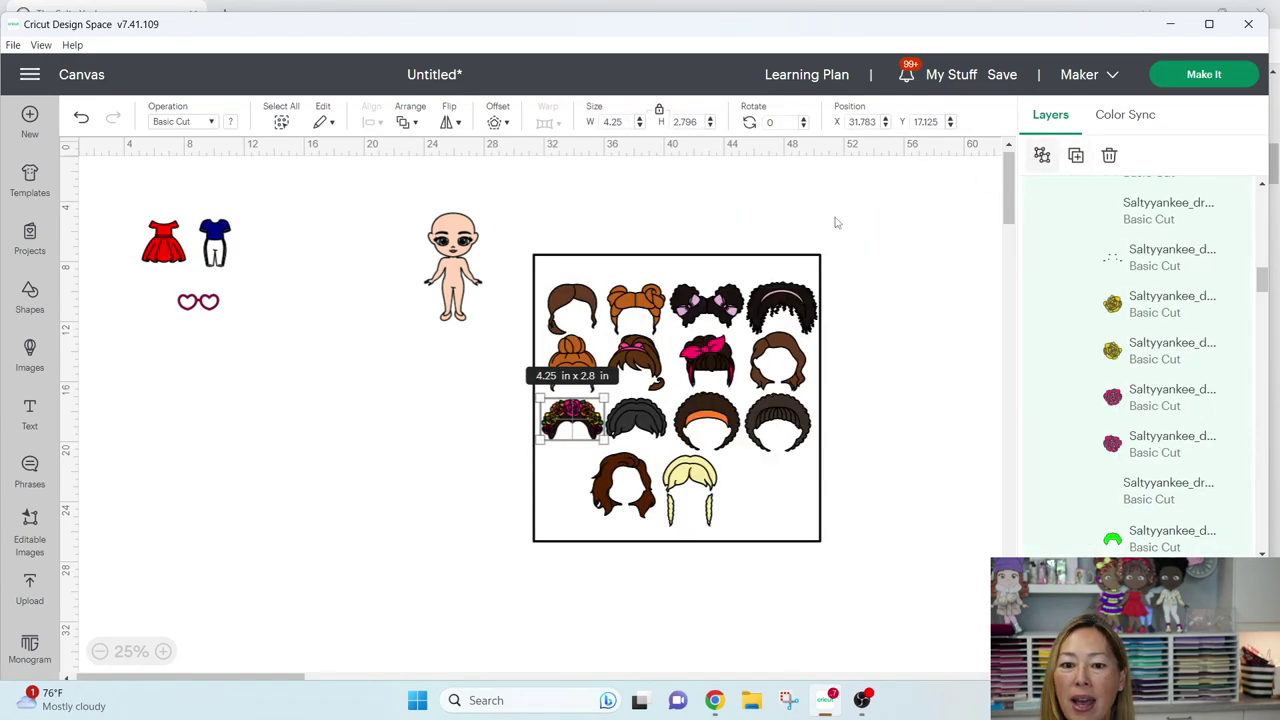
{"action": "left_click", "coordinate": [582, 359]}
{"action": "left_click_drag", "start_coordinate": [582, 359], "coordinate": [673, 345]}
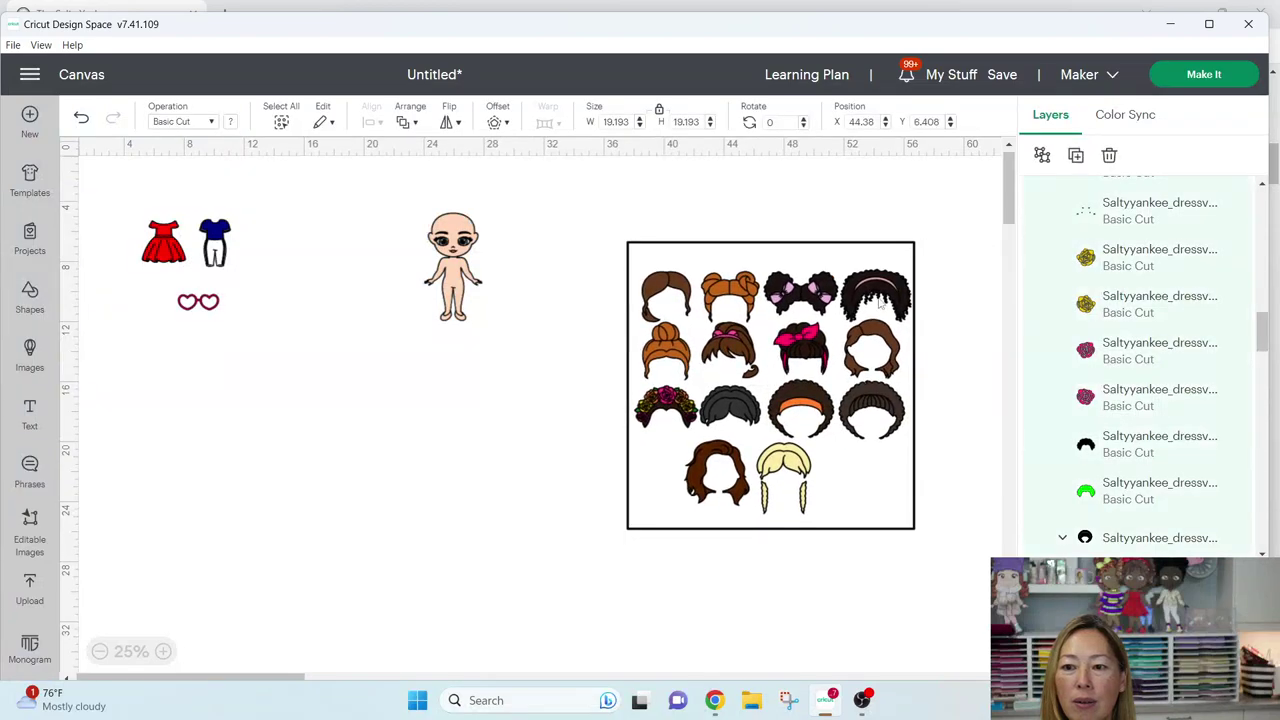
{"action": "left_click", "coordinate": [1042, 155]}
{"action": "left_click", "coordinate": [700, 322]}
Pull out the orange bun and black bow hair, delete the other styles, and move the bow hair top-left.
{"action": "left_click_drag", "start_coordinate": [678, 350], "coordinate": [338, 288]}
{"action": "left_click_drag", "start_coordinate": [812, 296], "coordinate": [555, 216]}
{"action": "left_click_drag", "start_coordinate": [646, 204], "coordinate": [902, 608]}
{"action": "key", "text": "Delete"}
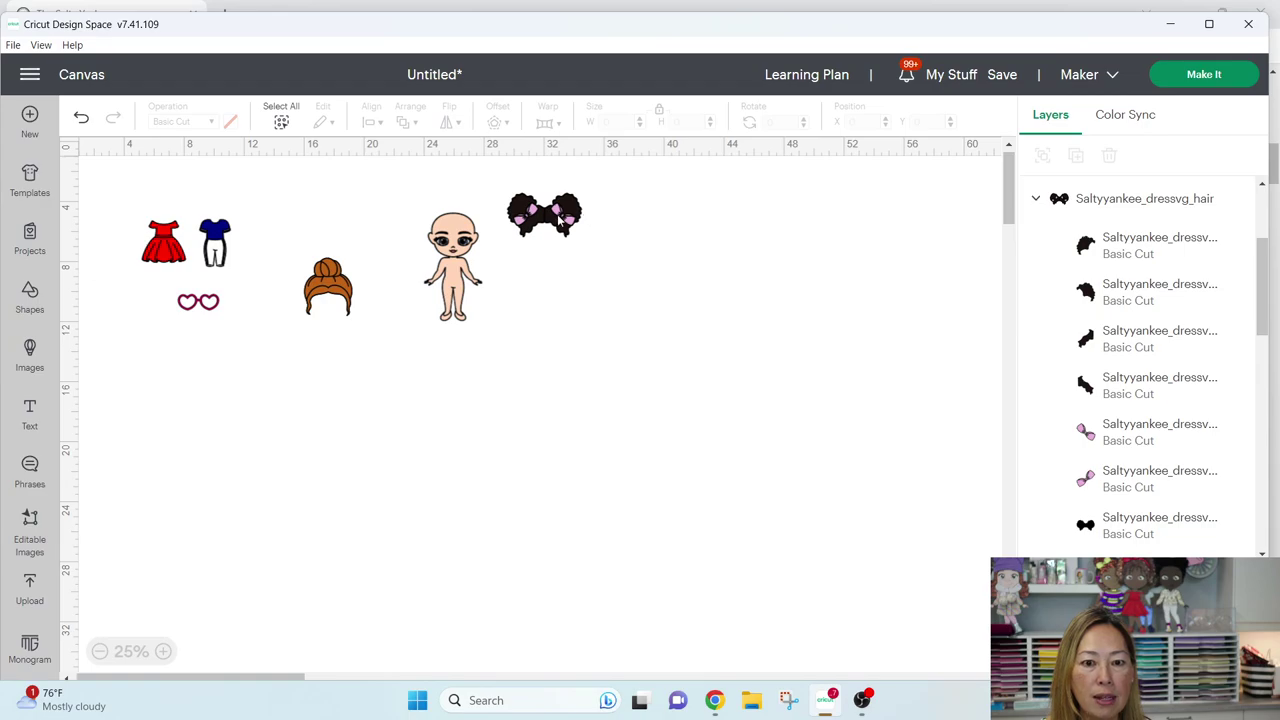
{"action": "left_click_drag", "start_coordinate": [558, 222], "coordinate": [141, 190]}
Zoom in, lay out the doll, bun hair, bow hair, blue outfit and red dress, and set the heart glasses over her eyes.
{"action": "left_click", "coordinate": [164, 651]}
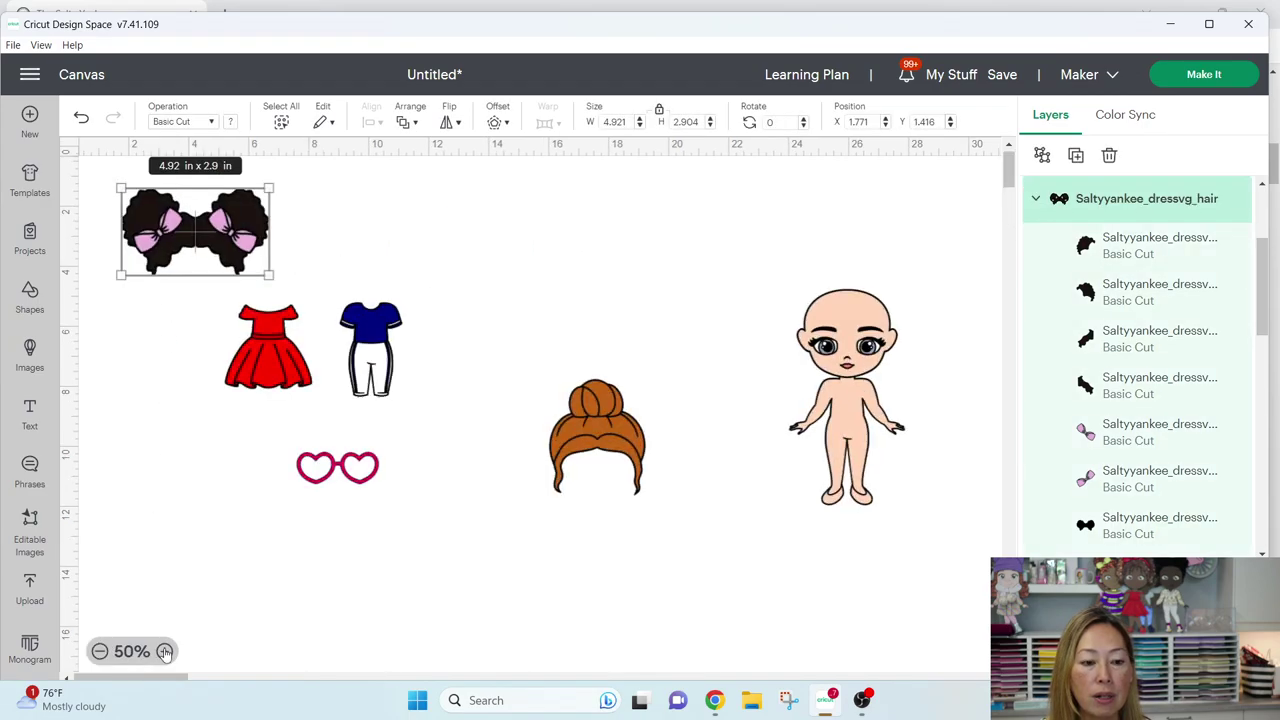
{"action": "left_click", "coordinate": [164, 651]}
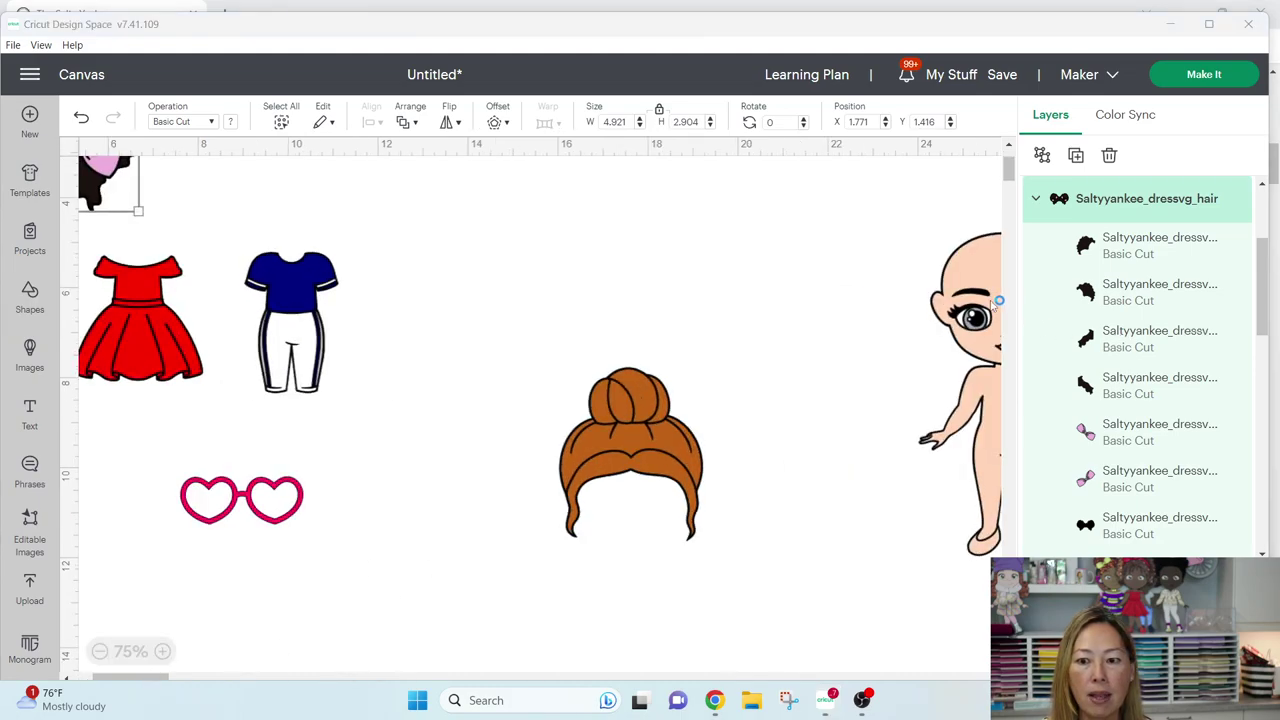
{"action": "left_click_drag", "start_coordinate": [953, 303], "coordinate": [450, 250]}
{"action": "left_click_drag", "start_coordinate": [631, 422], "coordinate": [672, 255]}
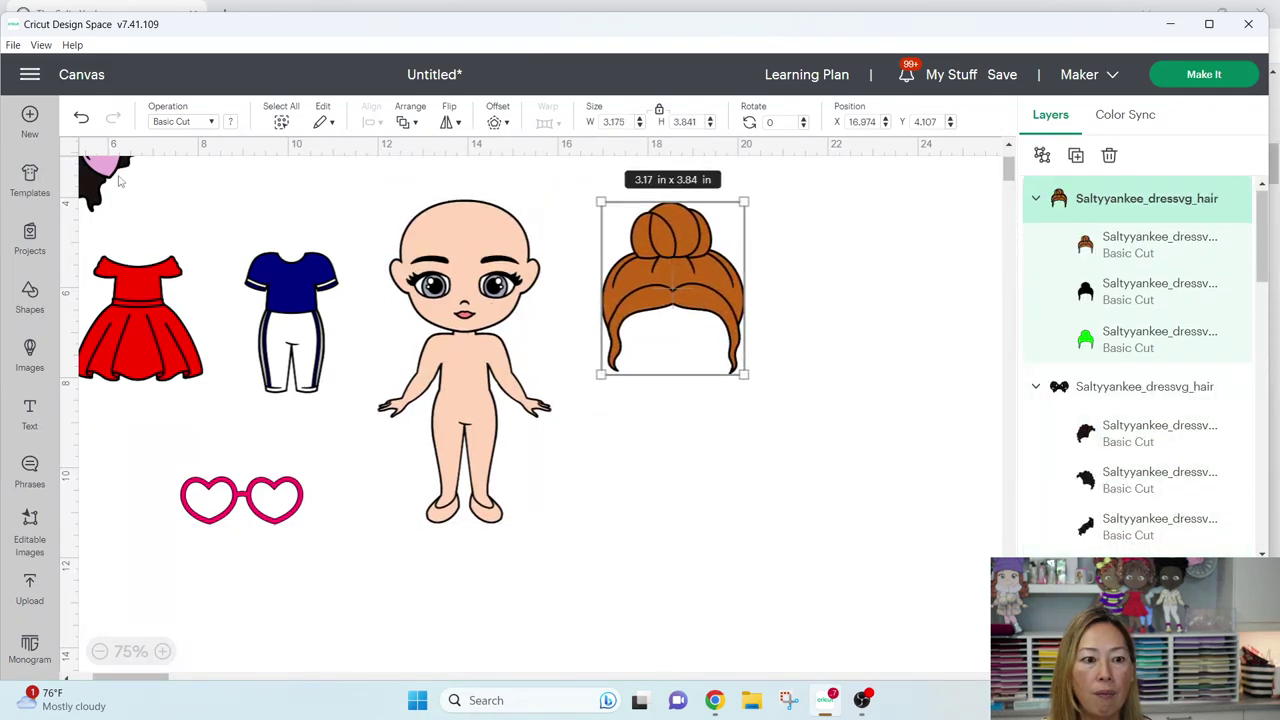
{"action": "left_click_drag", "start_coordinate": [117, 180], "coordinate": [802, 485]}
{"action": "left_click_drag", "start_coordinate": [323, 333], "coordinate": [306, 403]}
{"action": "left_click_drag", "start_coordinate": [166, 339], "coordinate": [184, 410]}
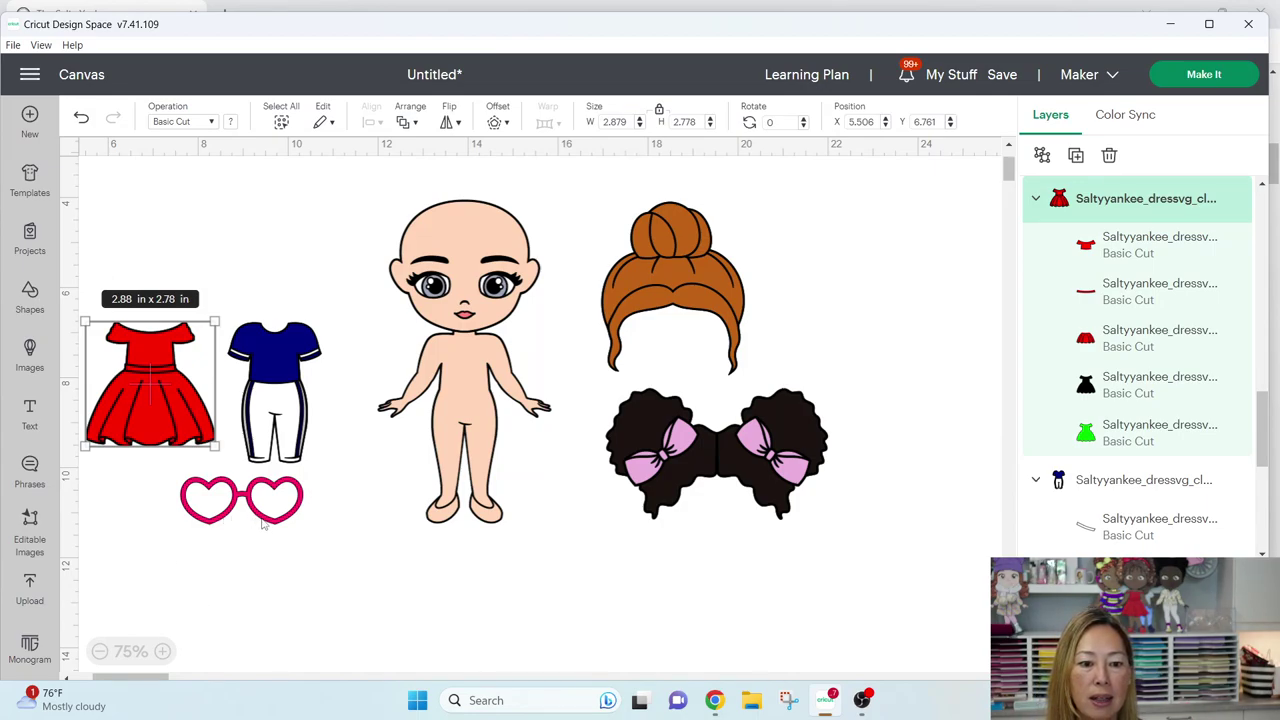
{"action": "left_click_drag", "start_coordinate": [263, 528], "coordinate": [487, 308]}
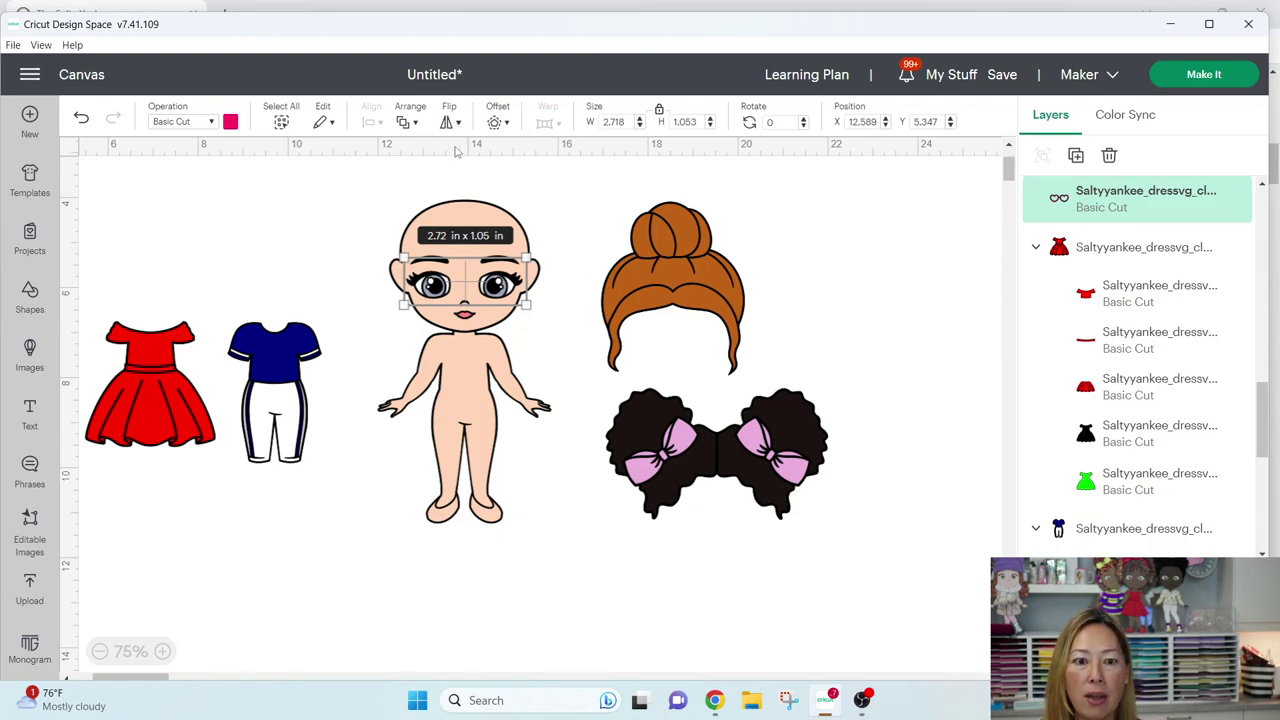
Bring the heart glasses to the front and nudge them down on the doll's face.
{"action": "left_click", "coordinate": [410, 123]}
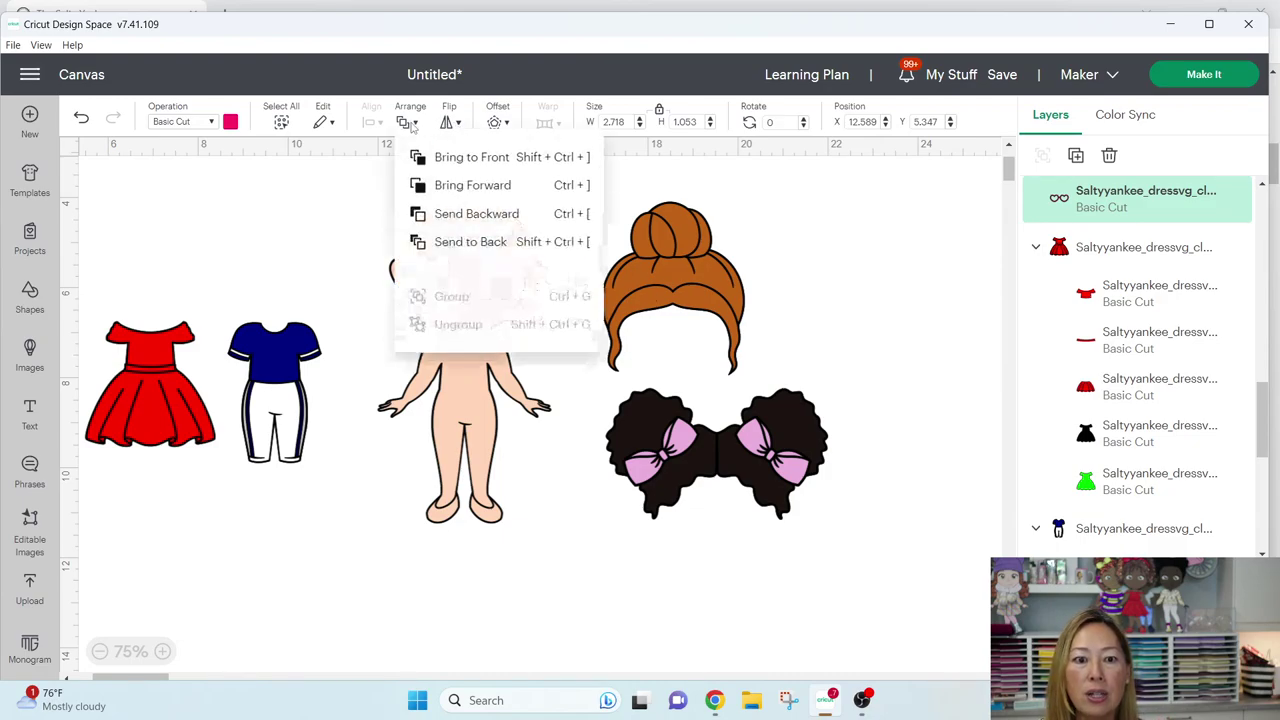
{"action": "left_click", "coordinate": [452, 157]}
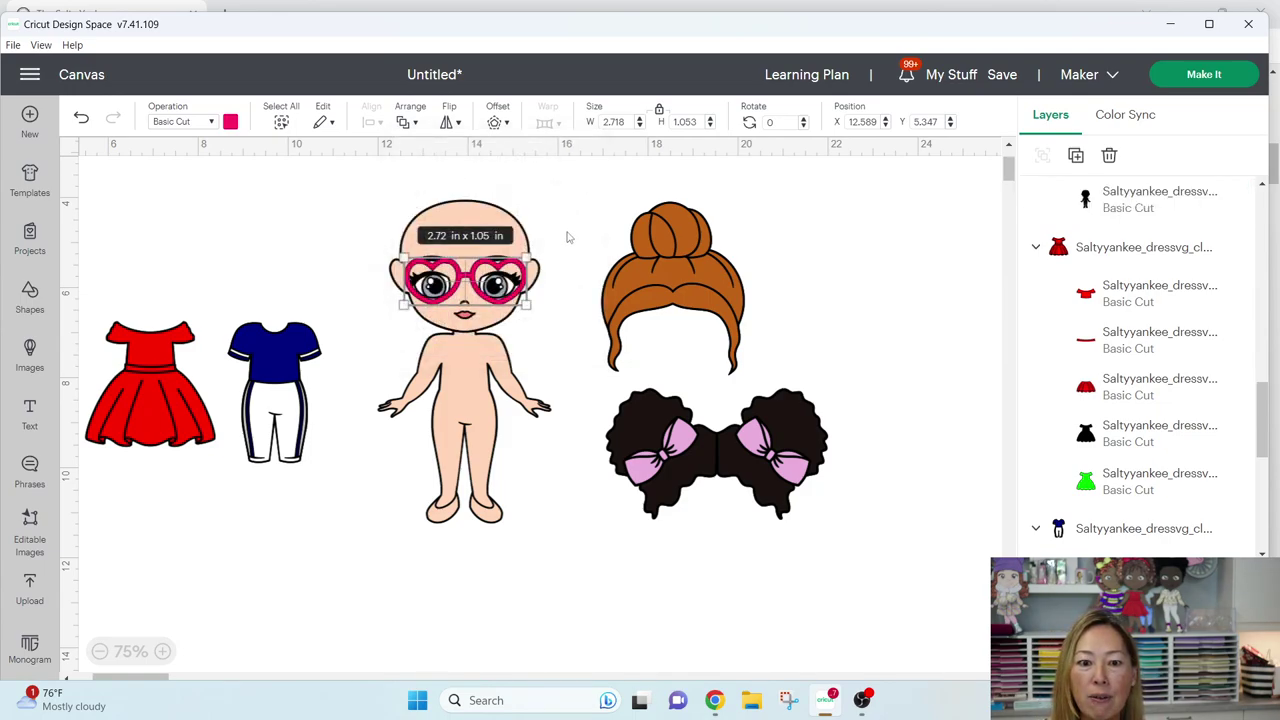
{"action": "left_click", "coordinate": [566, 232]}
{"action": "left_click_drag", "start_coordinate": [512, 292], "coordinate": [514, 308]}
Place the orange bun hair on the doll's head and reposition the assembled doll and puff hair.
{"action": "left_click_drag", "start_coordinate": [670, 274], "coordinate": [465, 227]}
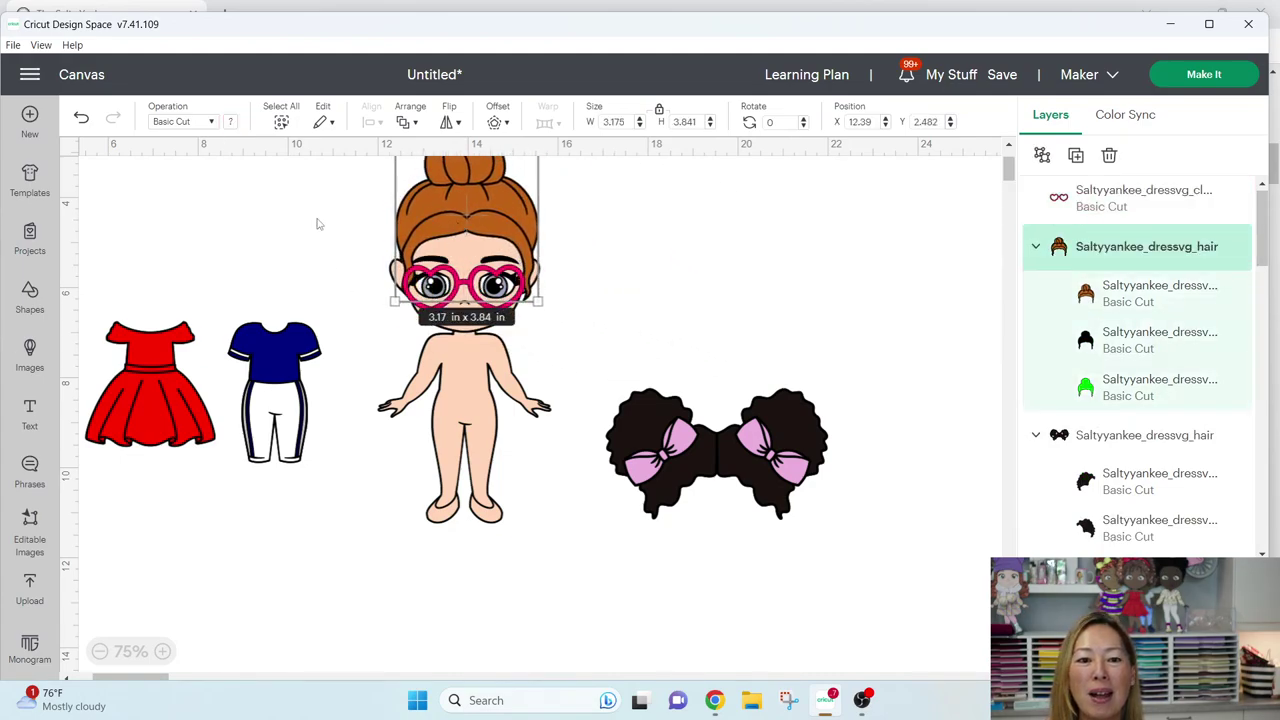
{"action": "left_click_drag", "start_coordinate": [313, 208], "coordinate": [488, 346]}
{"action": "left_click_drag", "start_coordinate": [484, 232], "coordinate": [477, 290]}
{"action": "left_click", "coordinate": [586, 260]}
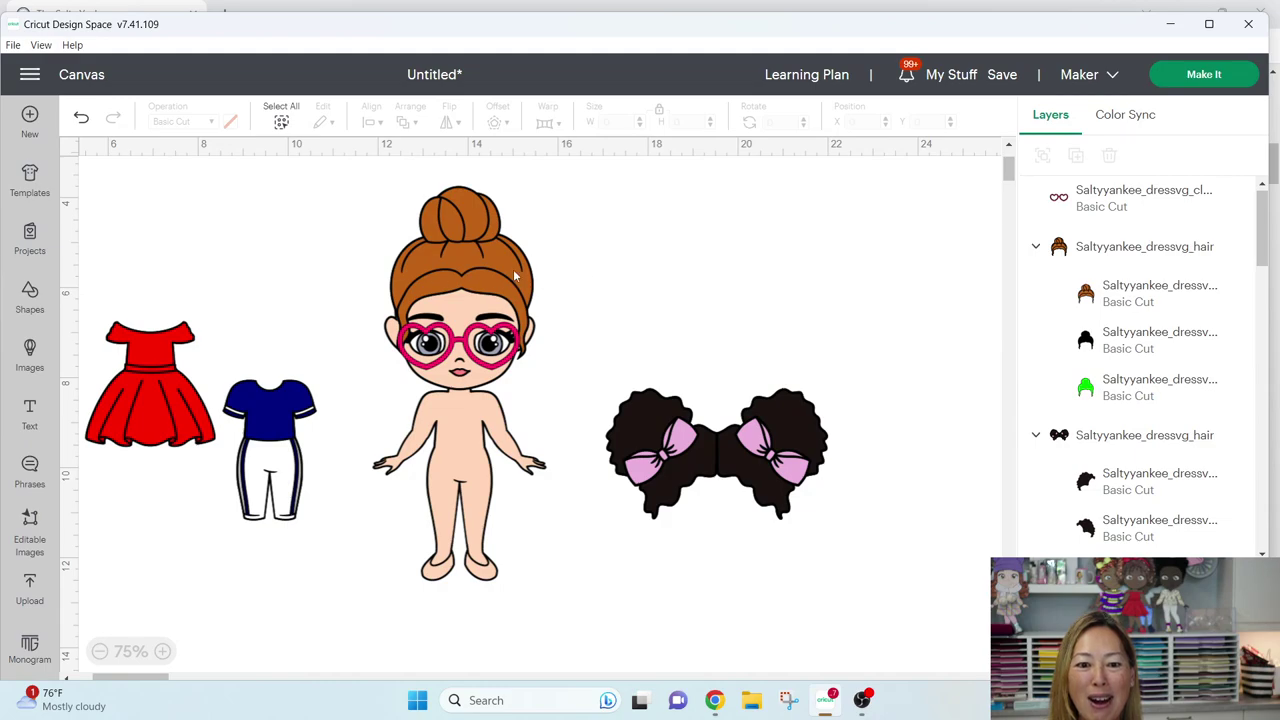
{"action": "mouse_move", "coordinate": [513, 269]}
{"action": "left_mouse_down"}
{"action": "mouse_move", "coordinate": [514, 247]}
{"action": "mouse_move", "coordinate": [510, 267]}
{"action": "left_mouse_up"}
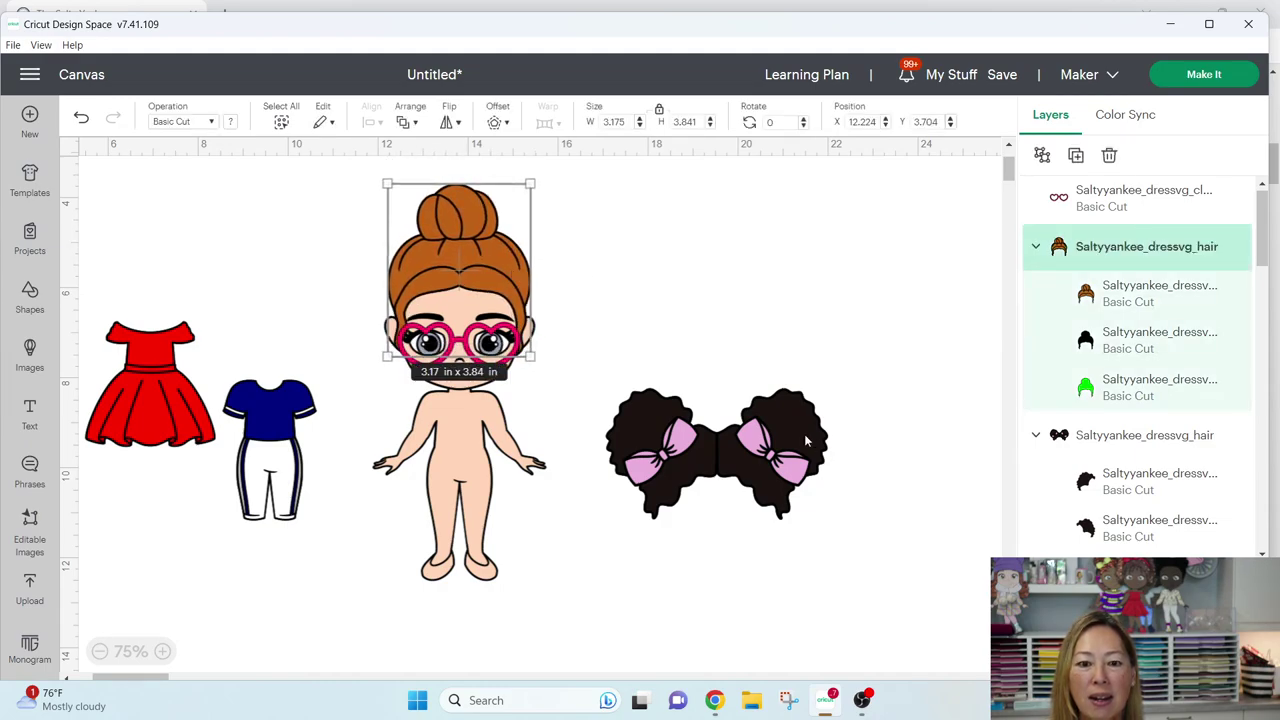
{"action": "left_click_drag", "start_coordinate": [715, 450], "coordinate": [711, 445]}
{"action": "left_click", "coordinate": [603, 303]}
Put the red dress on the doll's body, bring it to the front and line it up.
{"action": "left_click_drag", "start_coordinate": [140, 400], "coordinate": [500, 478]}
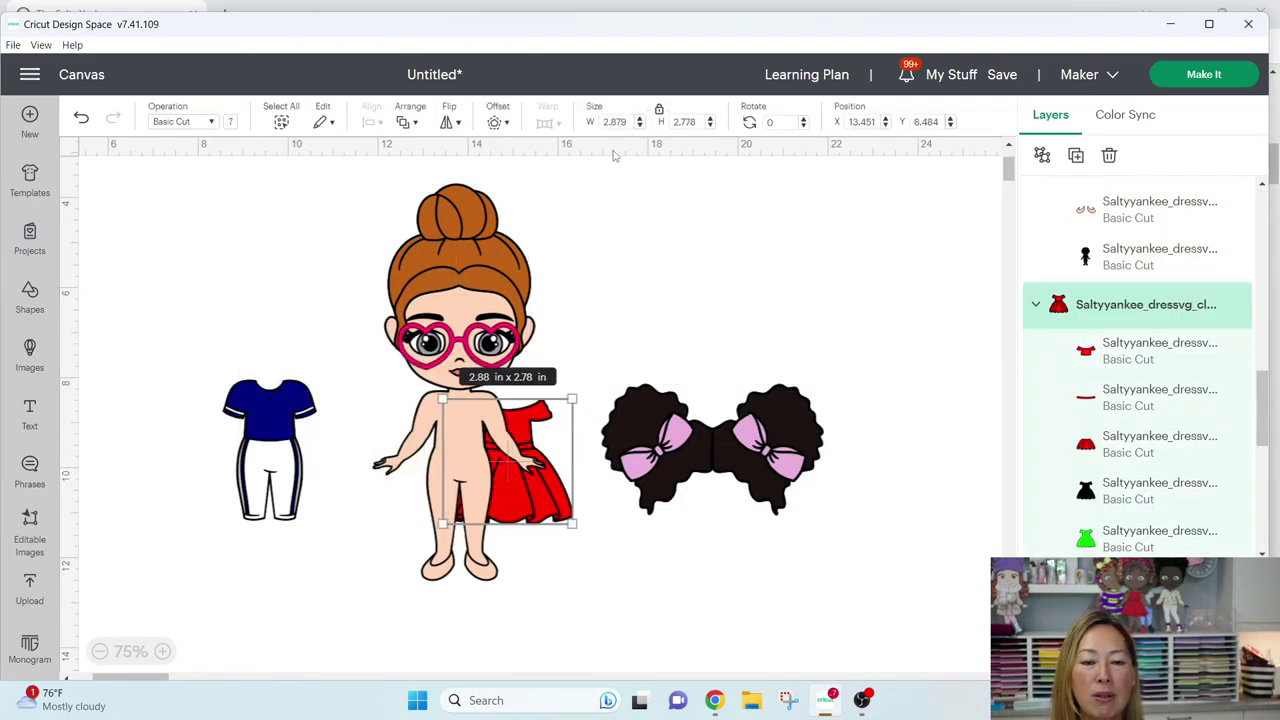
{"action": "left_click", "coordinate": [413, 121]}
{"action": "left_click", "coordinate": [478, 157]}
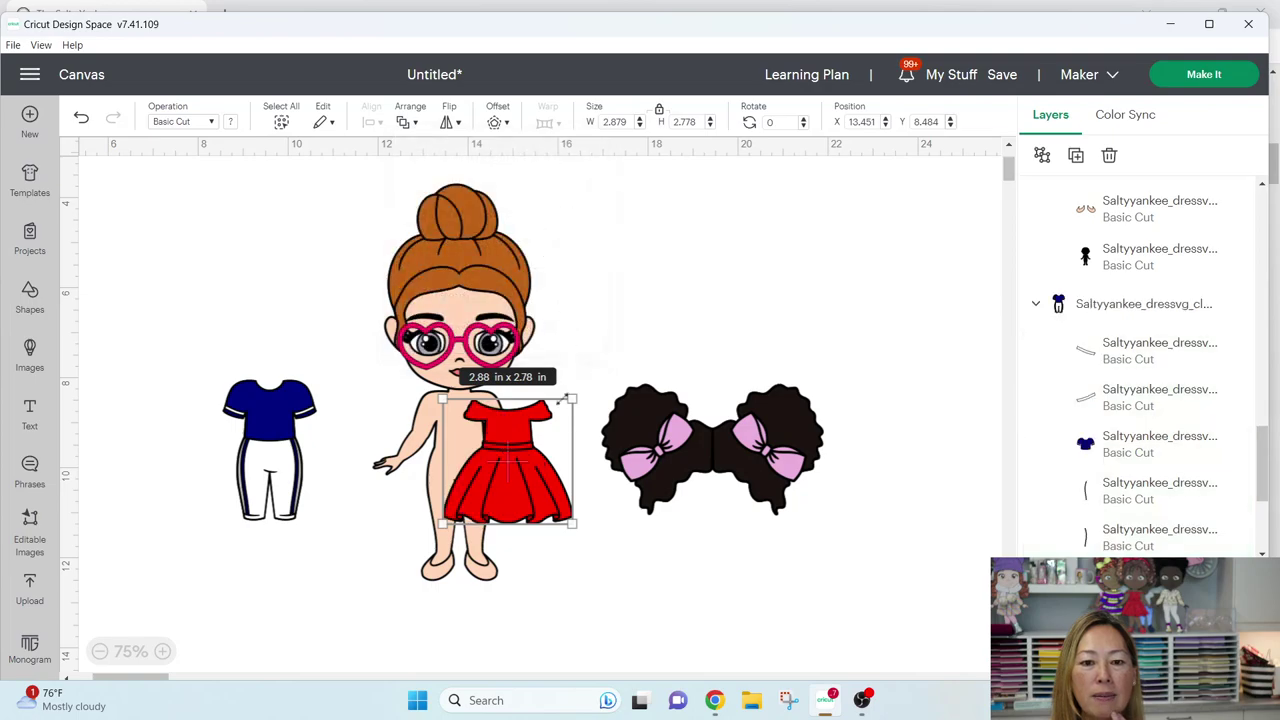
{"action": "left_click_drag", "start_coordinate": [539, 480], "coordinate": [487, 442]}
{"action": "left_click", "coordinate": [731, 267]}
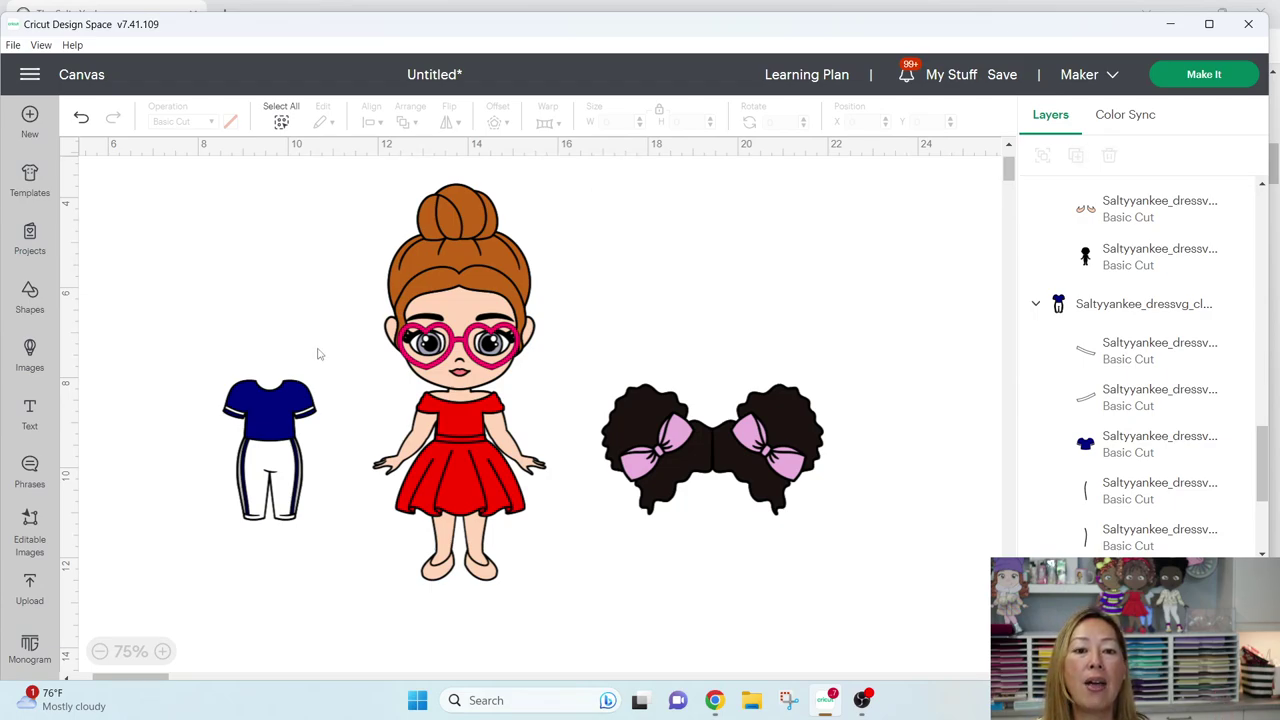
Move the orange bun hair off to the right and put the black puff hair with pink bows on the doll.
{"action": "left_click_drag", "start_coordinate": [436, 268], "coordinate": [828, 270]}
{"action": "left_click_drag", "start_coordinate": [761, 471], "coordinate": [511, 291]}
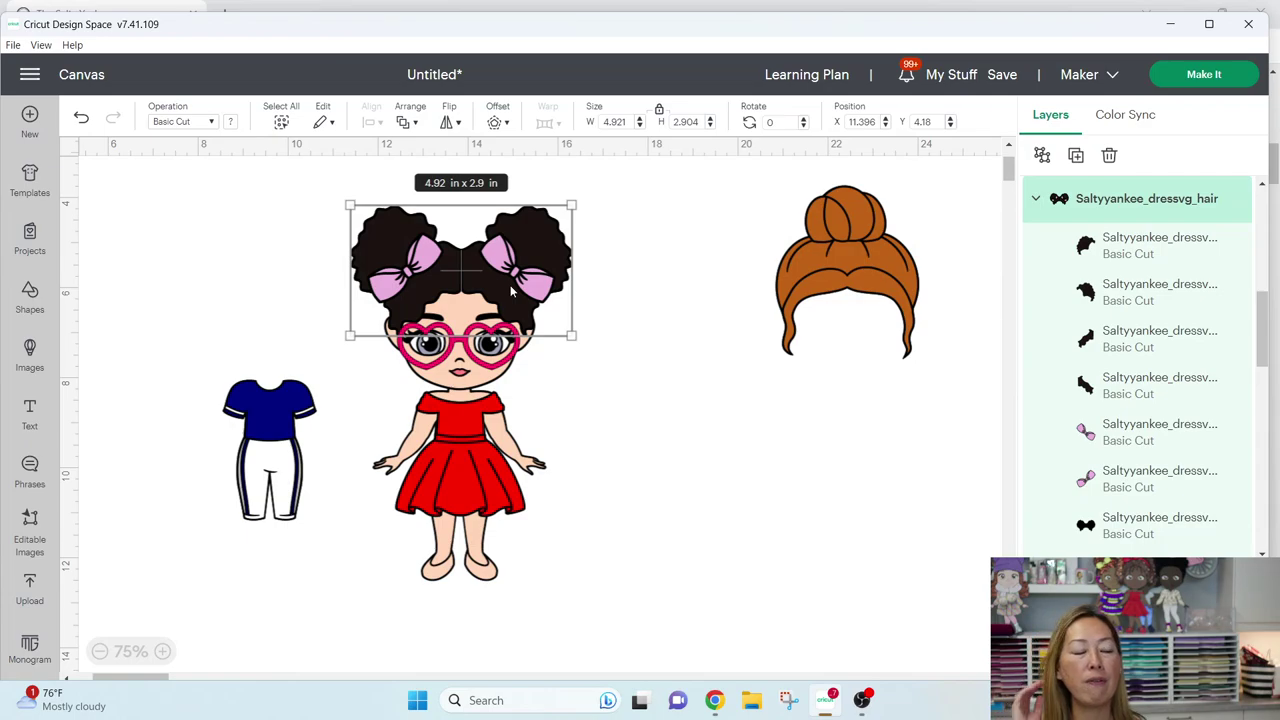
{"action": "left_click", "coordinate": [672, 389]}
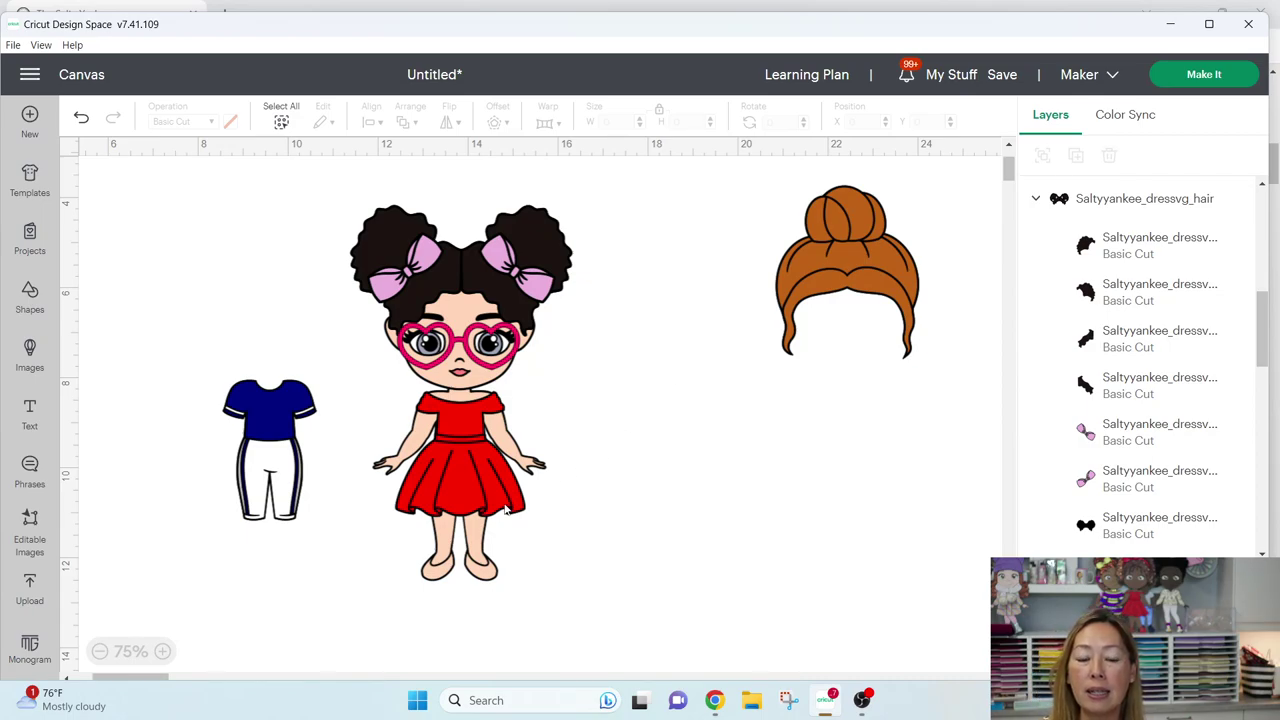
{"action": "left_click", "coordinate": [433, 450]}
{"action": "left_click", "coordinate": [1134, 253]}
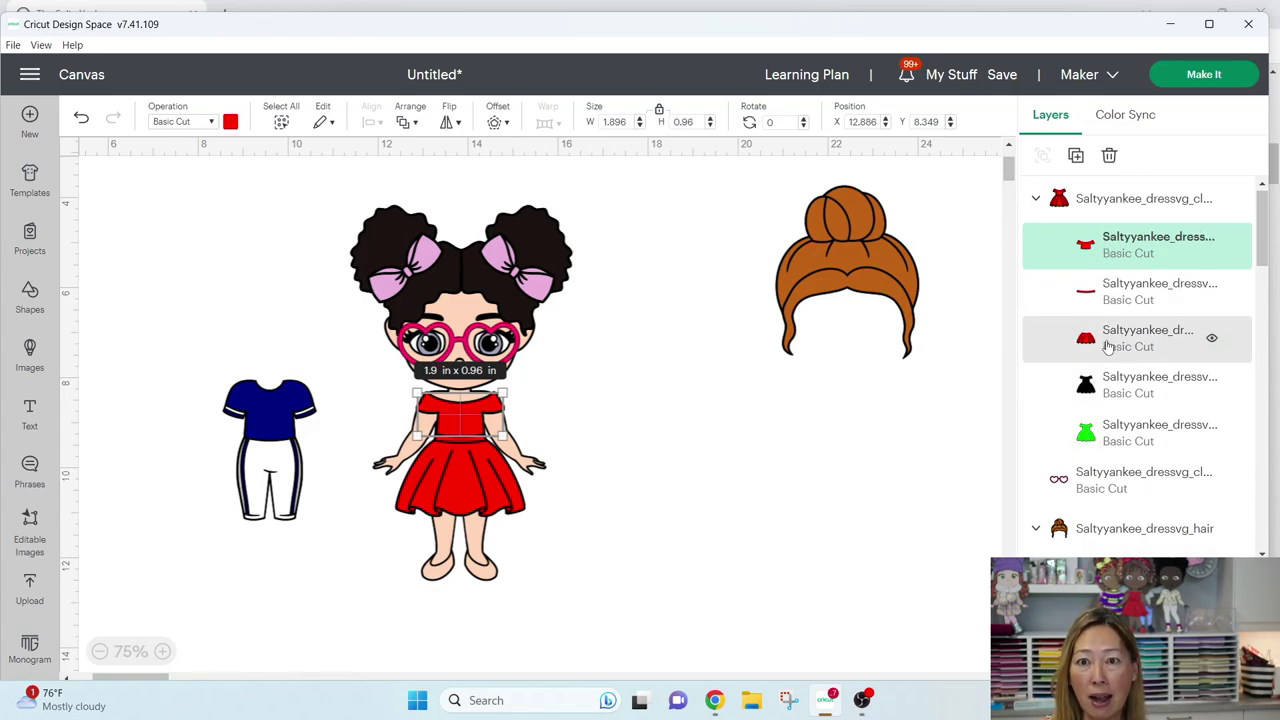
Color the dress top light blue using the custom color picker.
{"action": "left_click", "coordinate": [230, 121]}
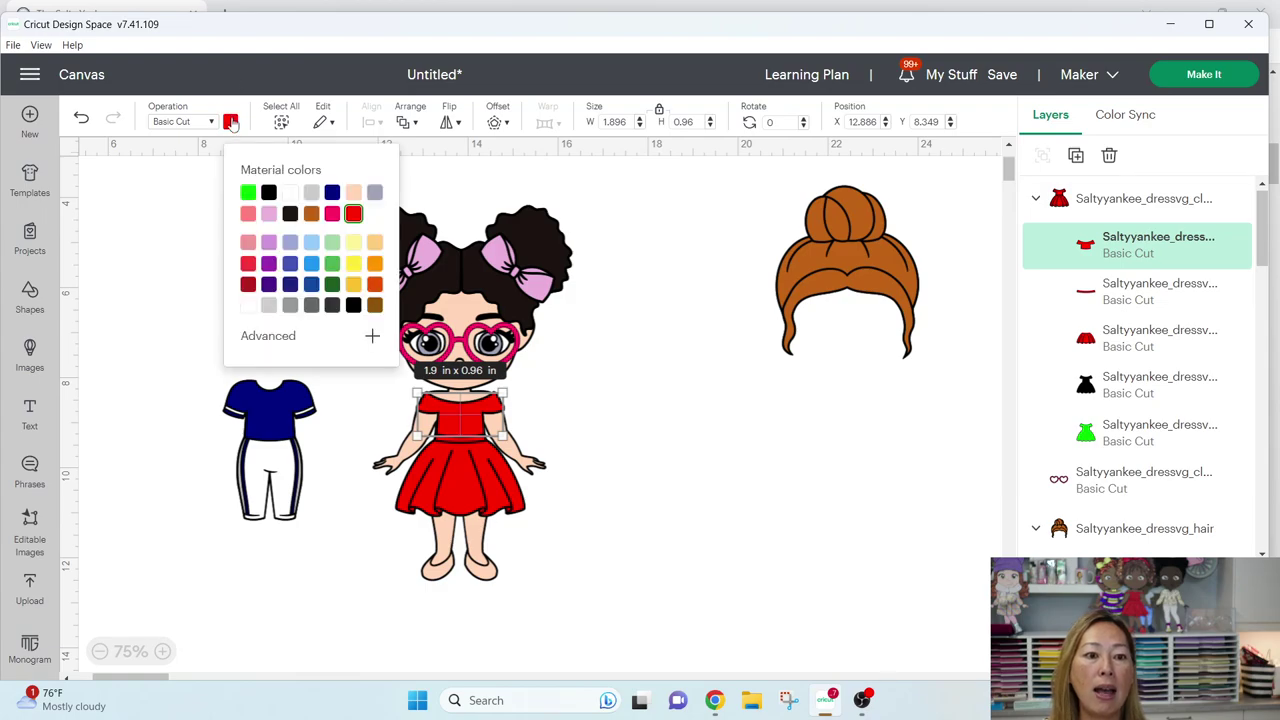
{"action": "left_click", "coordinate": [311, 245]}
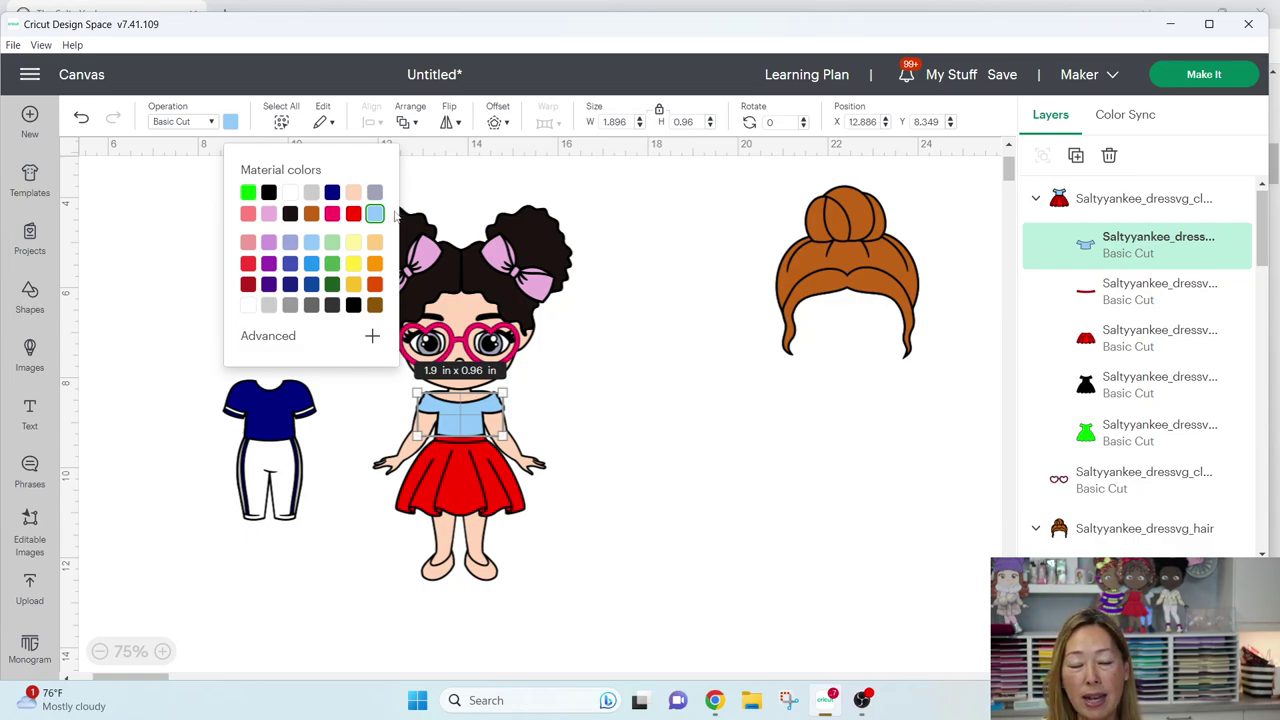
{"action": "left_click", "coordinate": [276, 341]}
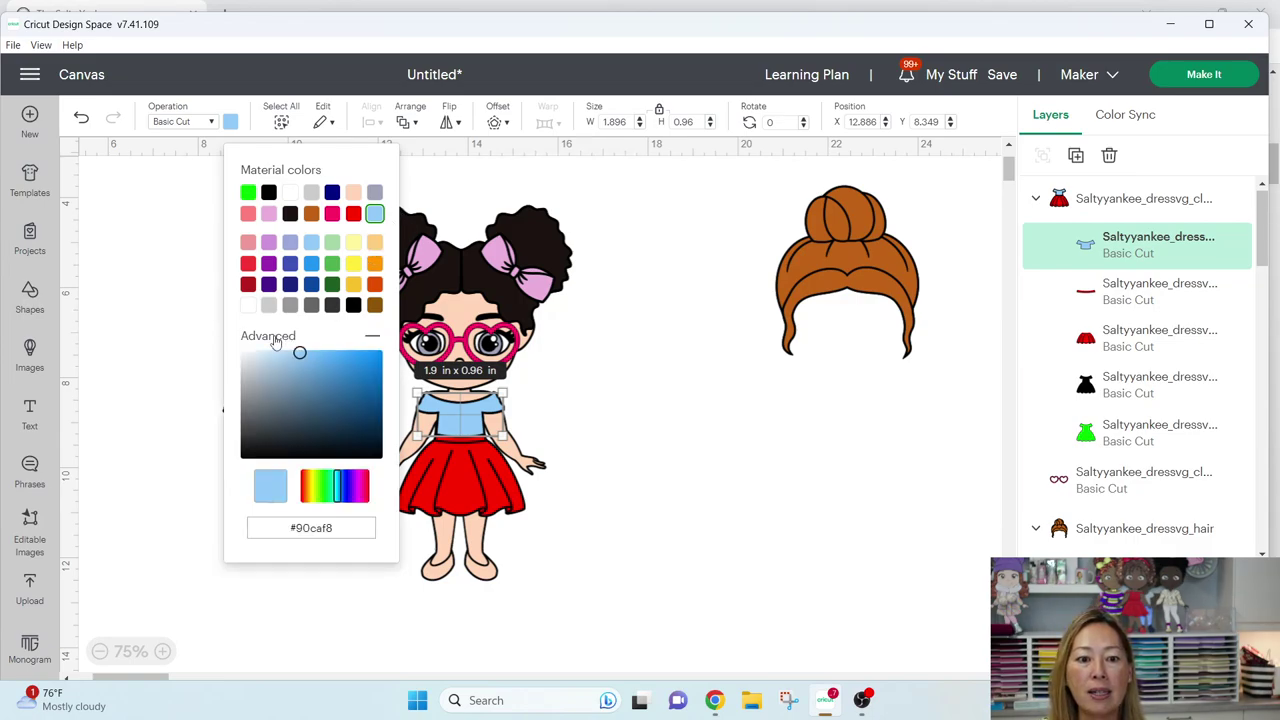
{"action": "left_click", "coordinate": [330, 371]}
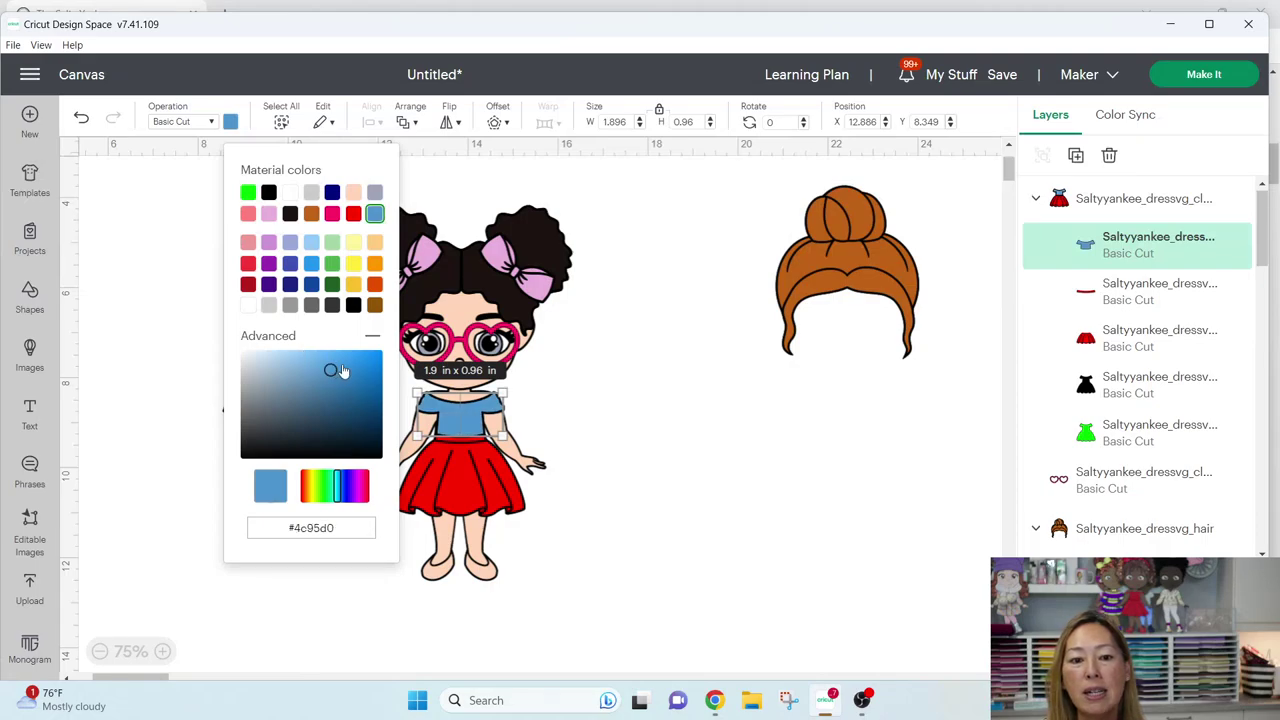
{"action": "left_click", "coordinate": [354, 362]}
{"action": "left_click_drag", "start_coordinate": [360, 372], "coordinate": [366, 409]}
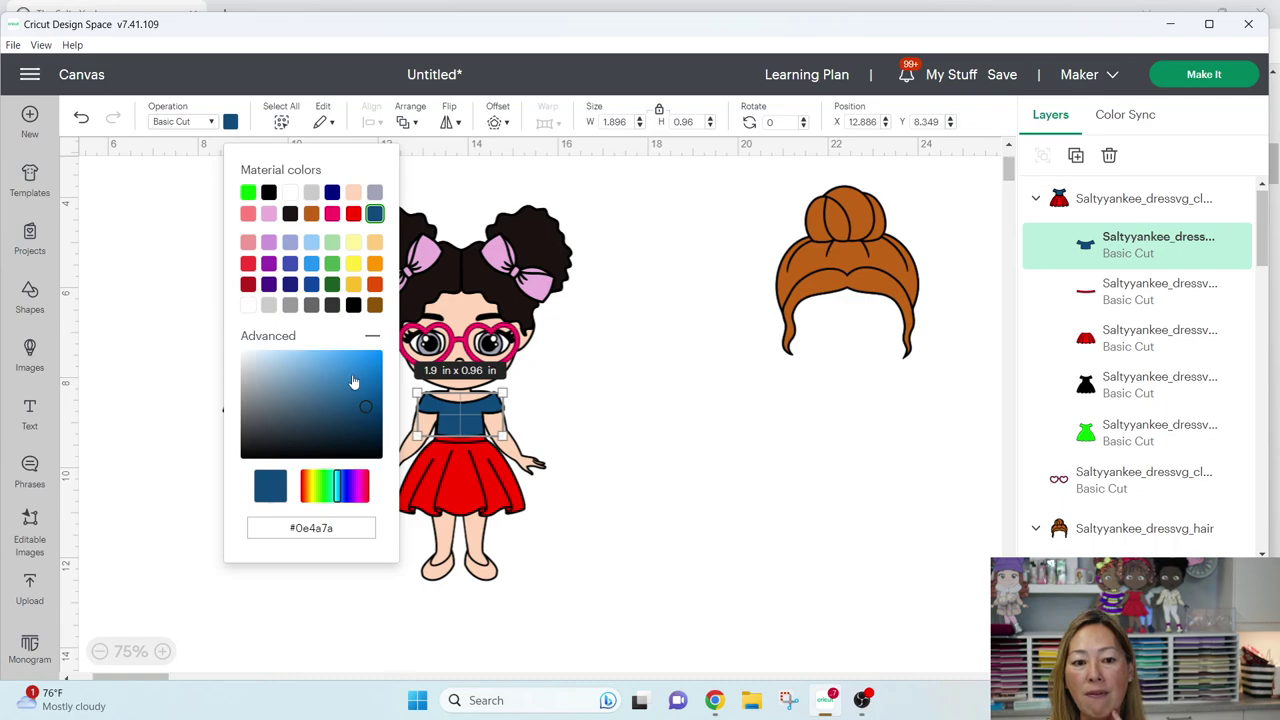
{"action": "left_click", "coordinate": [351, 366]}
{"action": "left_click", "coordinate": [334, 354]}
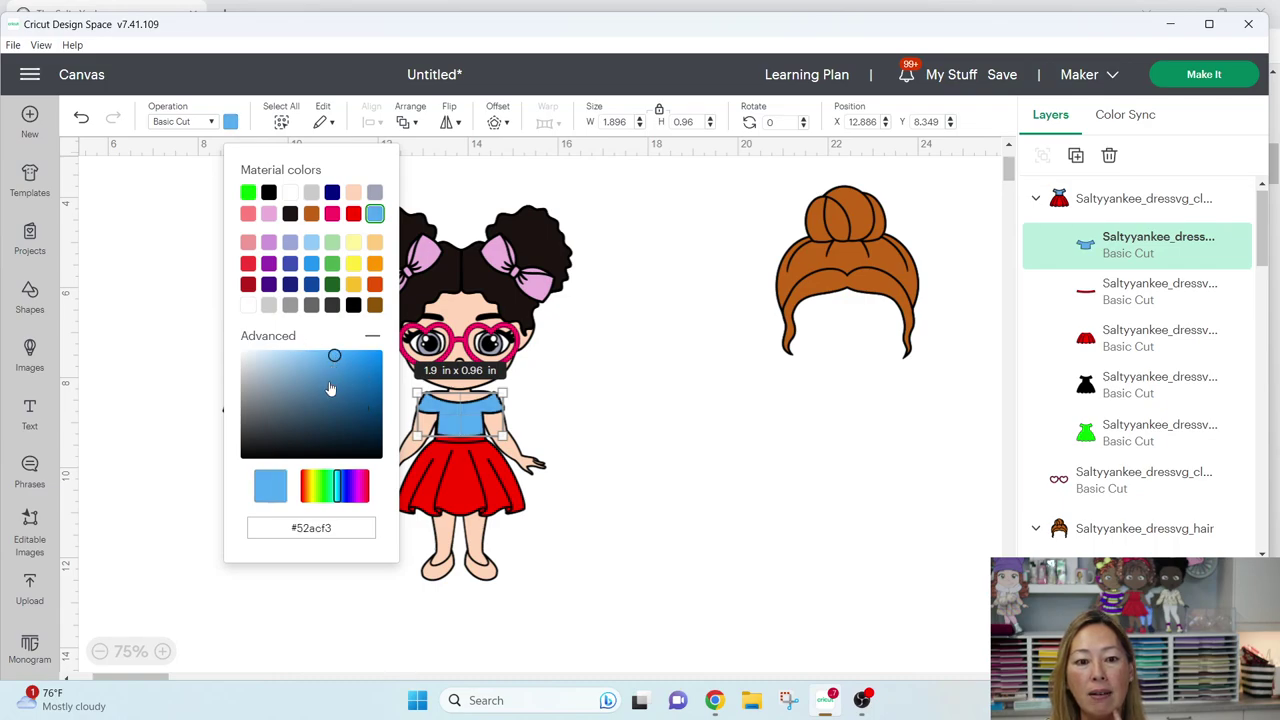
{"action": "left_click", "coordinate": [328, 382]}
{"action": "left_click", "coordinate": [313, 358]}
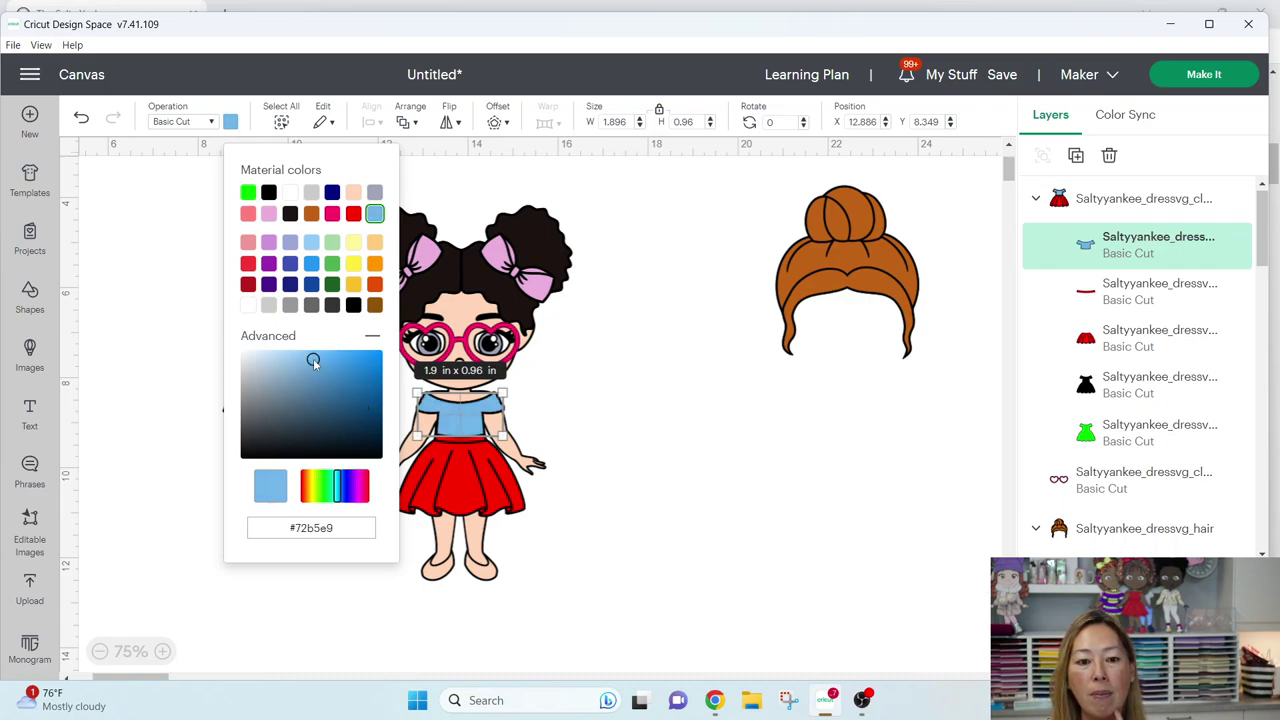
{"action": "left_click", "coordinate": [605, 374]}
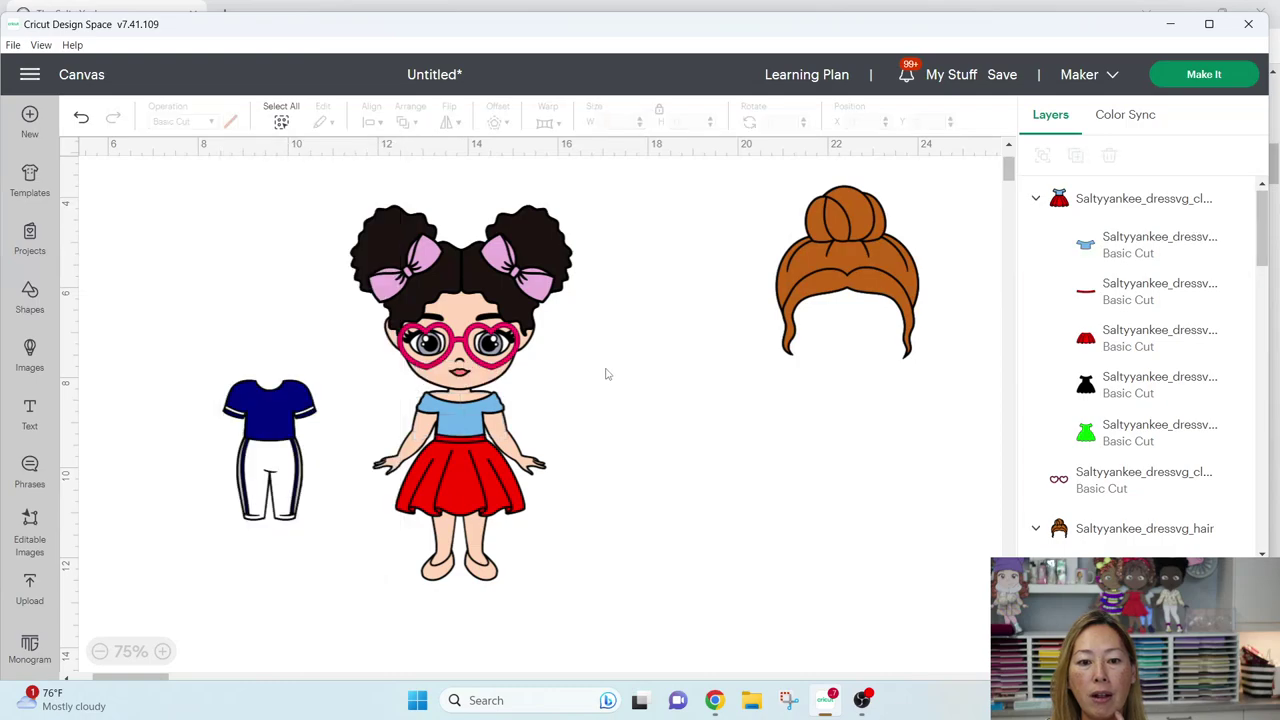
Change the red waistband line layer to lavender.
{"action": "left_click", "coordinate": [1106, 306]}
{"action": "left_click", "coordinate": [231, 125]}
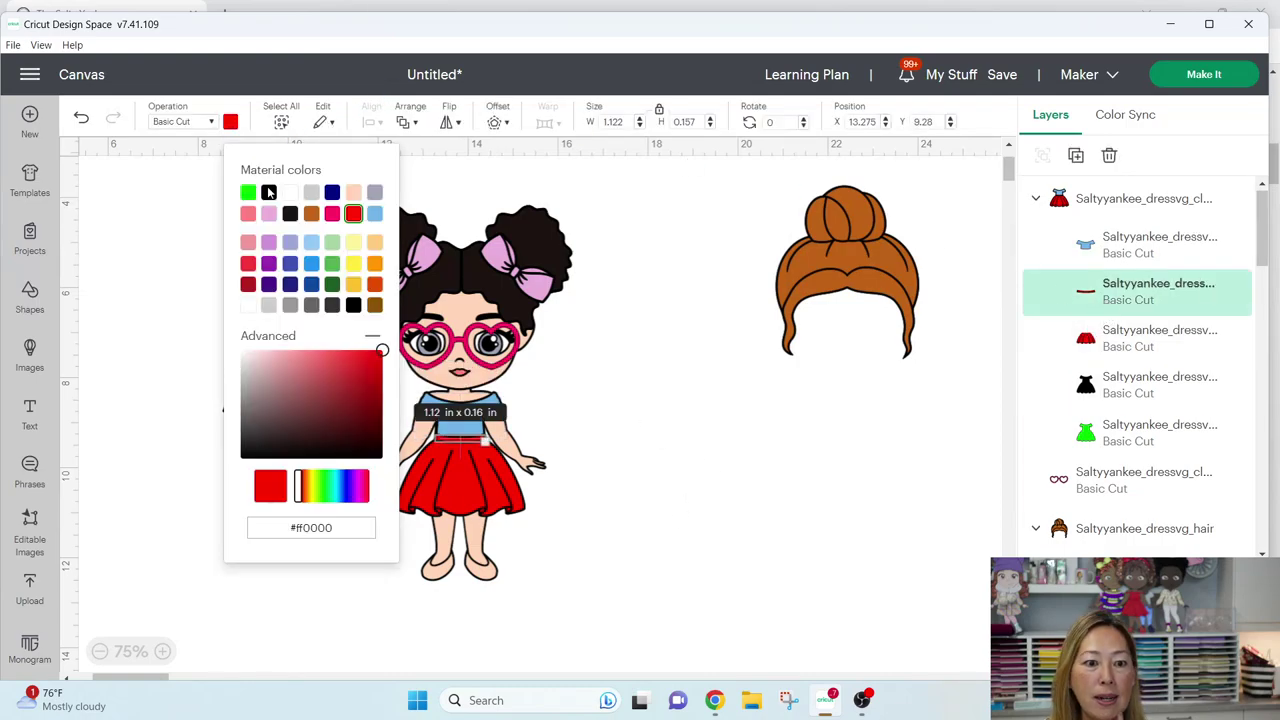
{"action": "left_click", "coordinate": [289, 243]}
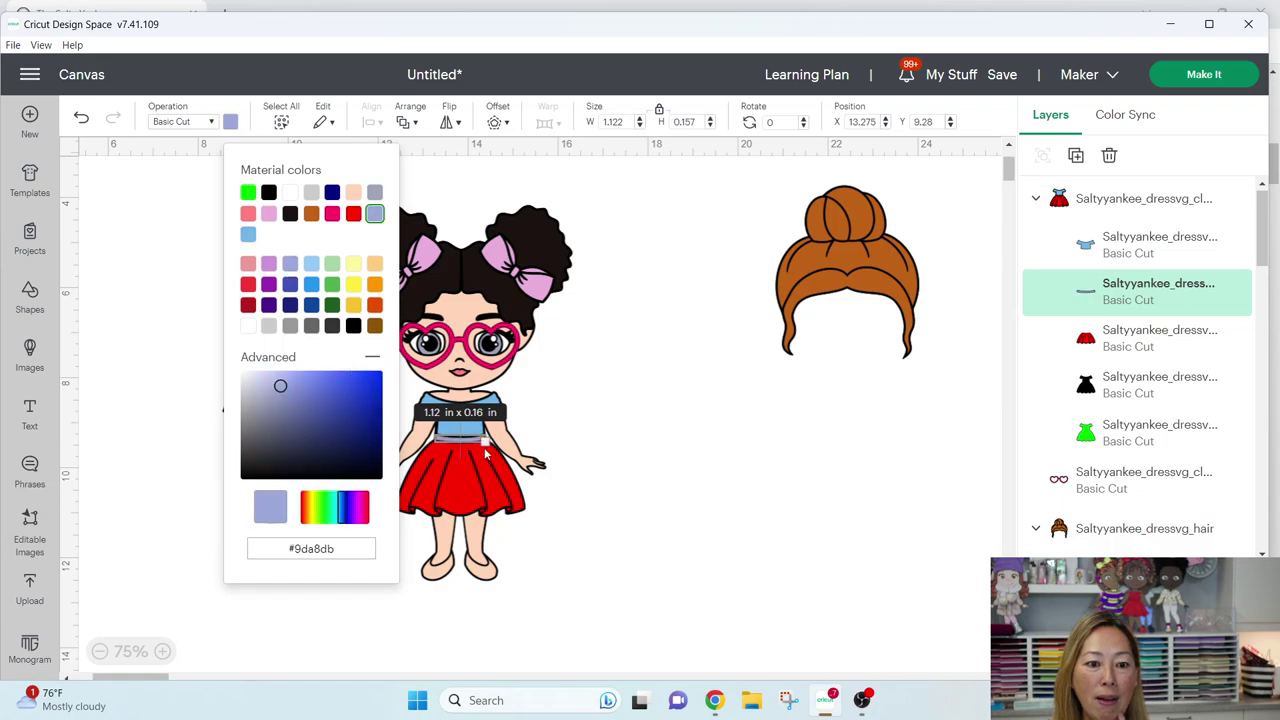
{"action": "left_click", "coordinate": [606, 454]}
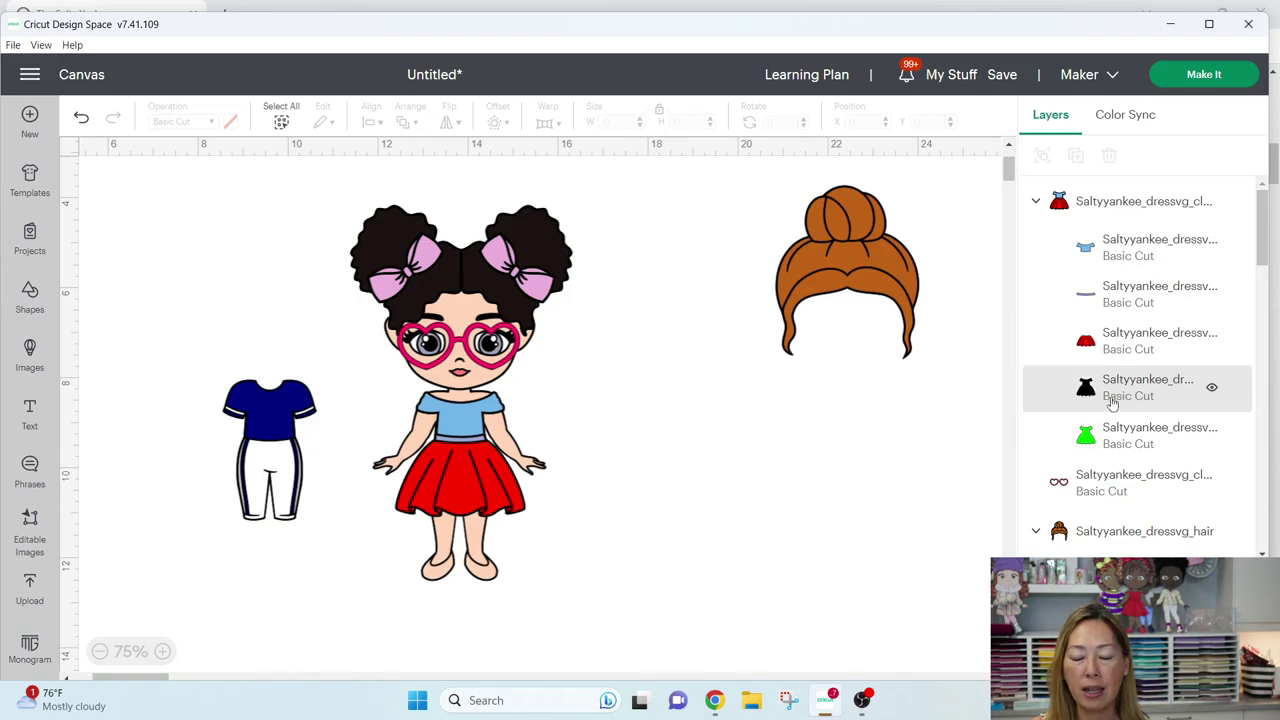
{"action": "scroll", "coordinate": [1113, 415], "scroll_direction": "down", "scroll_amount": 3}
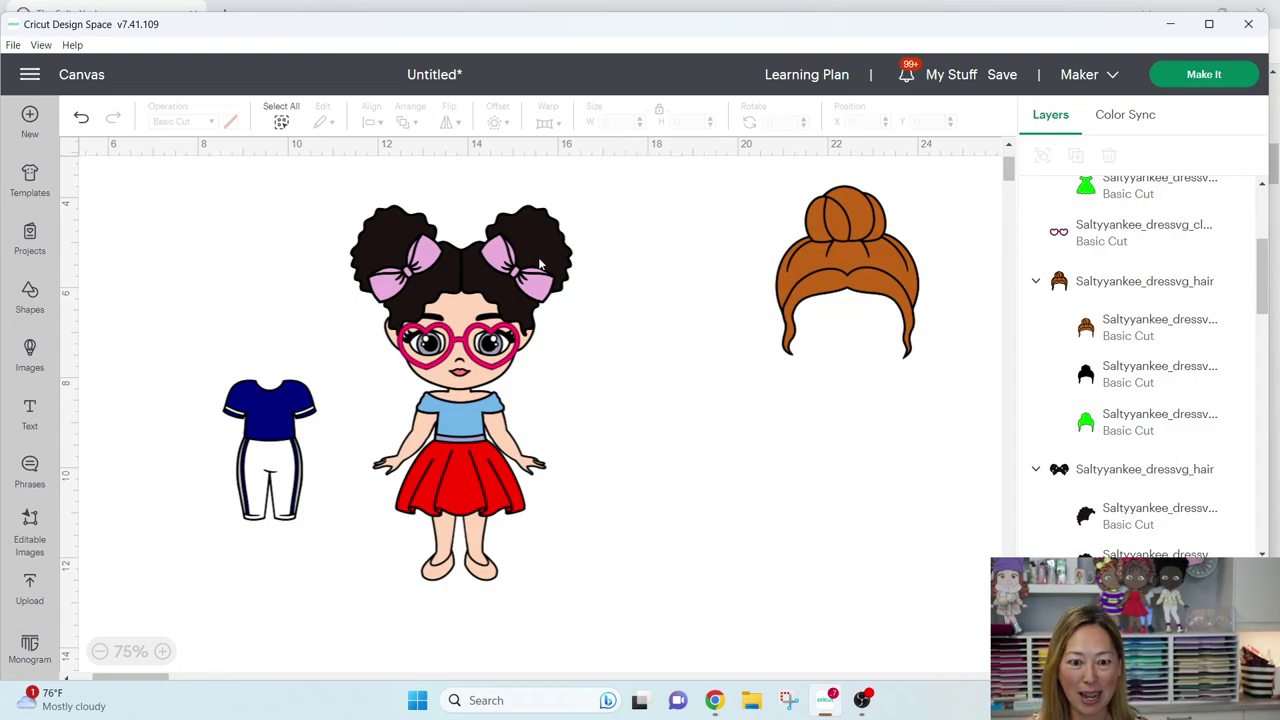
Move the black puff hair beside the orange bun, leaving the dress on the doll's body.
{"action": "left_click_drag", "start_coordinate": [538, 263], "coordinate": [765, 268]}
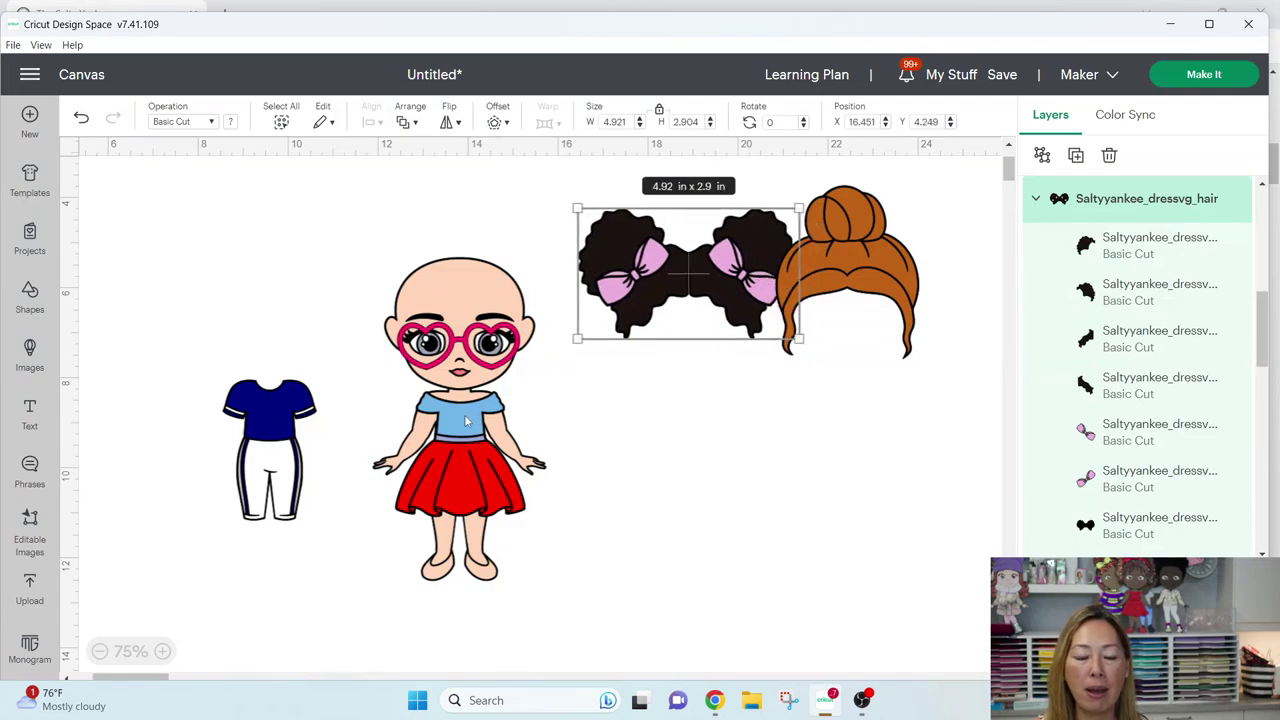
{"action": "left_click_drag", "start_coordinate": [464, 414], "coordinate": [934, 424]}
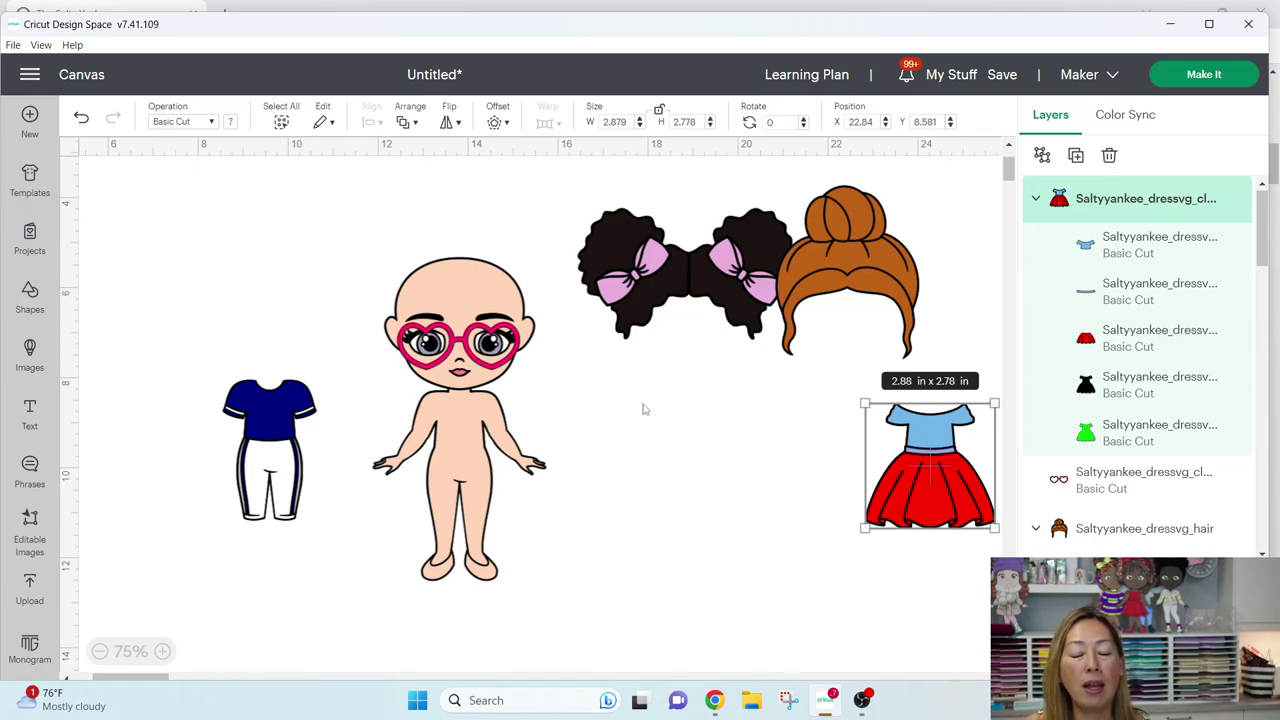
{"action": "left_click_drag", "start_coordinate": [946, 470], "coordinate": [476, 459]}
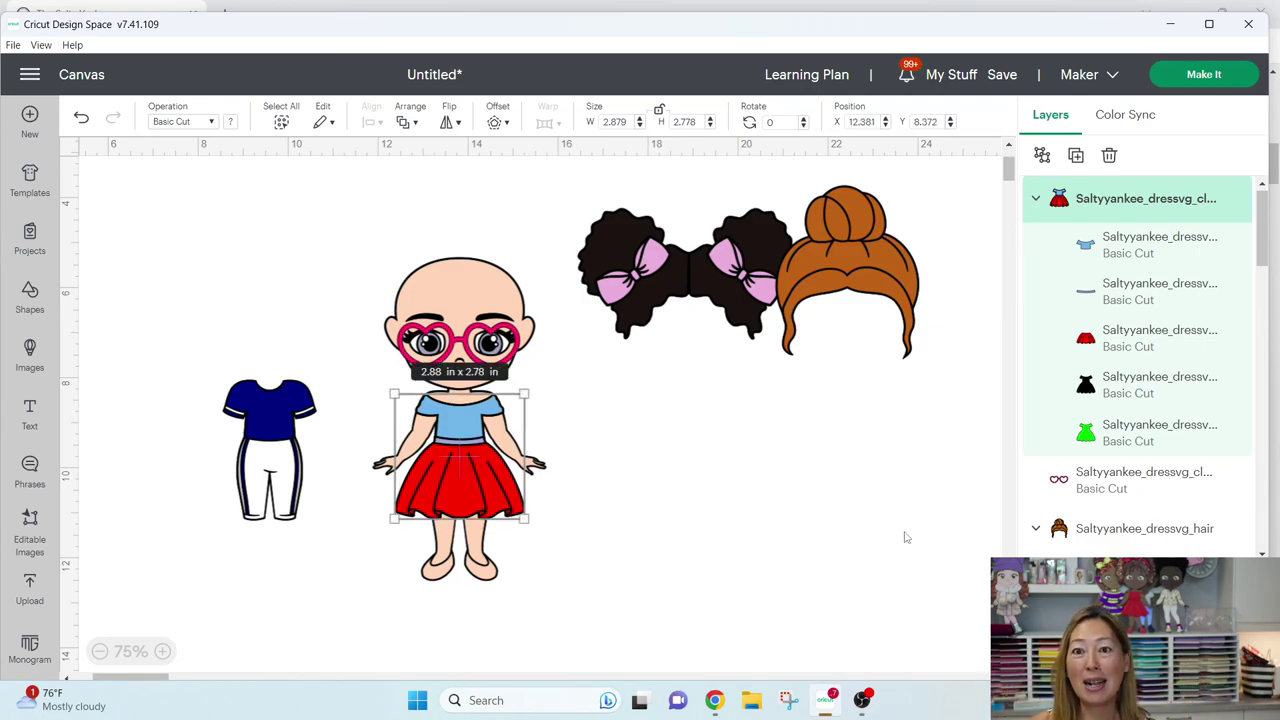
{"action": "left_click", "coordinate": [645, 553]}
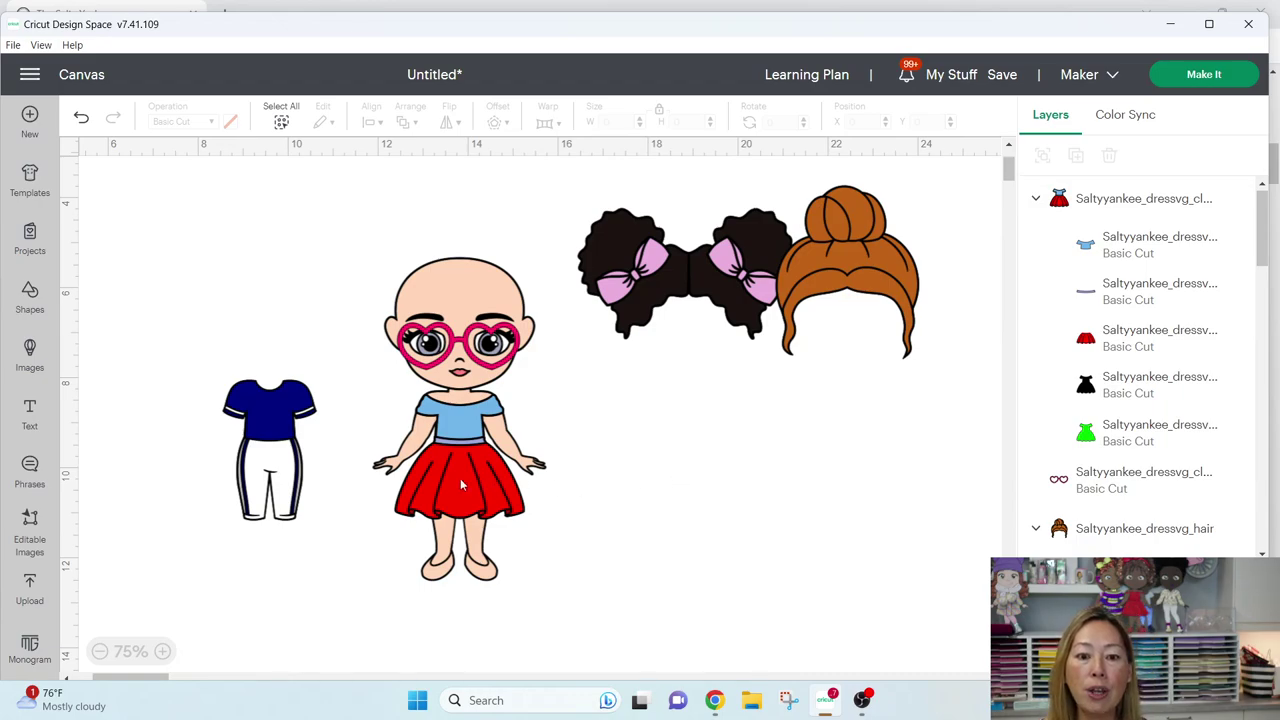
Try selecting the dress and body layers in the Layers panel, then clear the selection.
{"action": "left_click", "coordinate": [461, 444]}
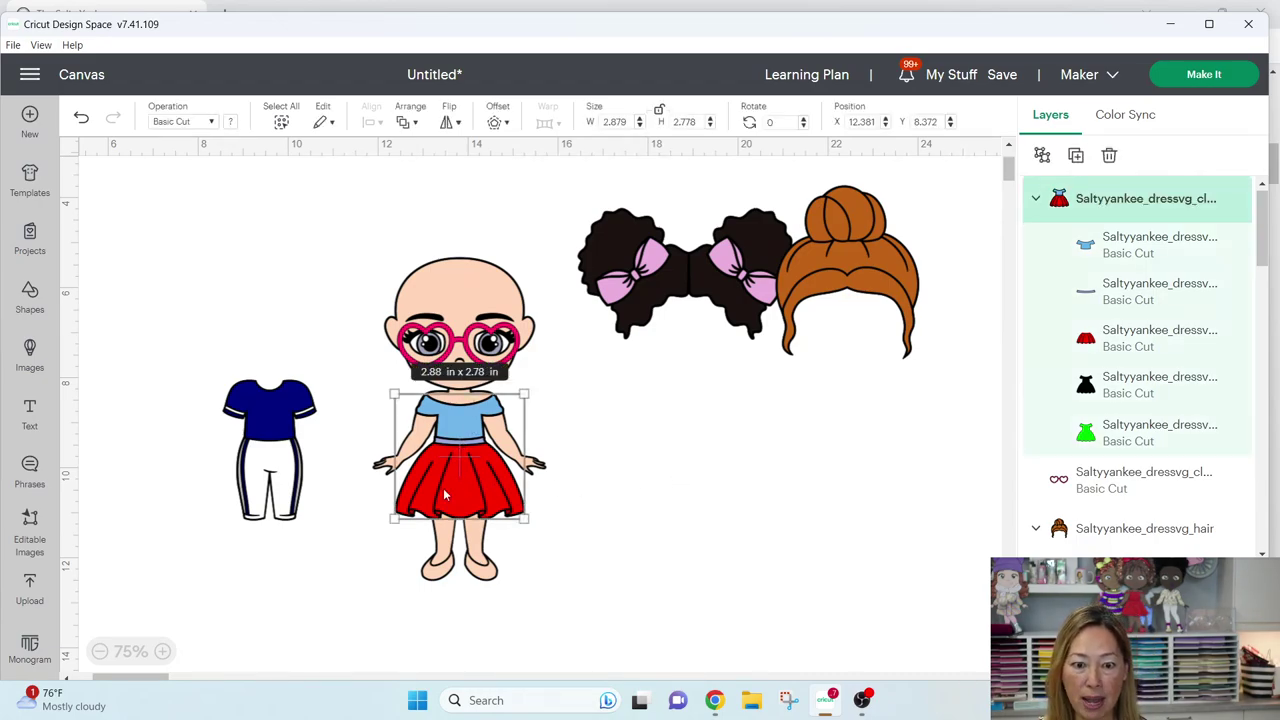
{"action": "left_click", "coordinate": [1120, 438]}
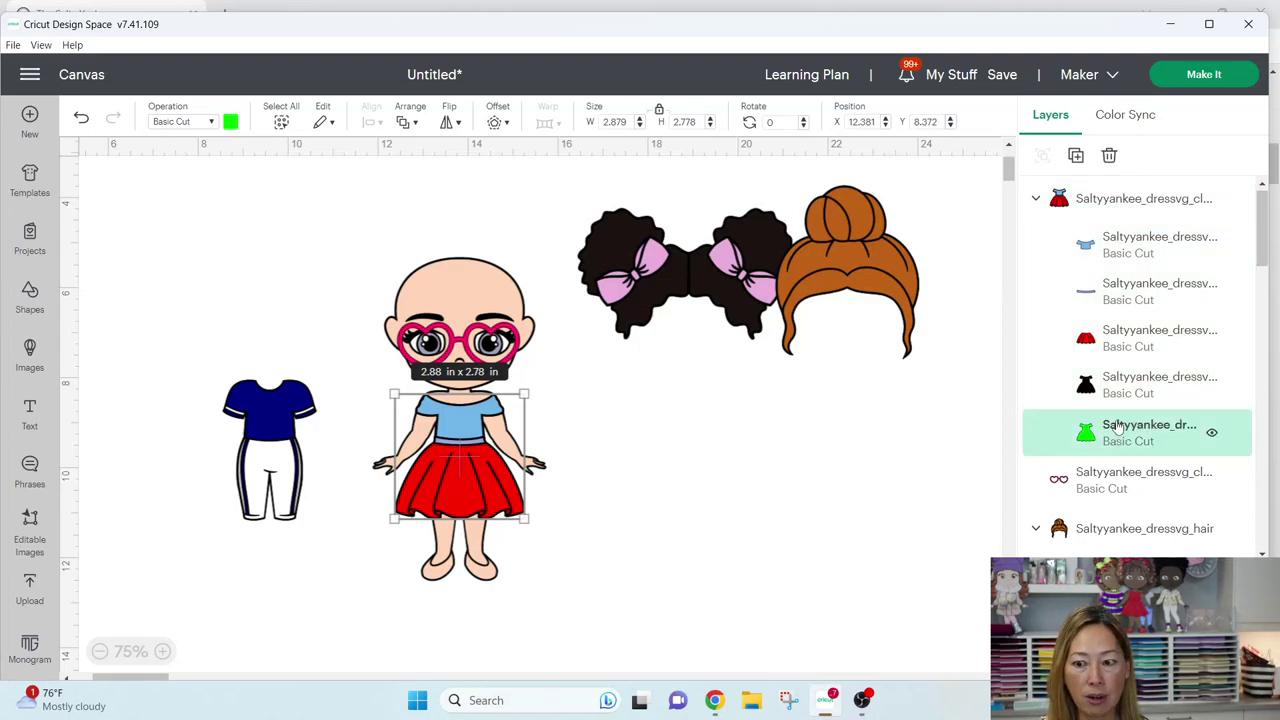
{"action": "scroll", "coordinate": [1108, 345], "scroll_direction": "down", "scroll_amount": 5}
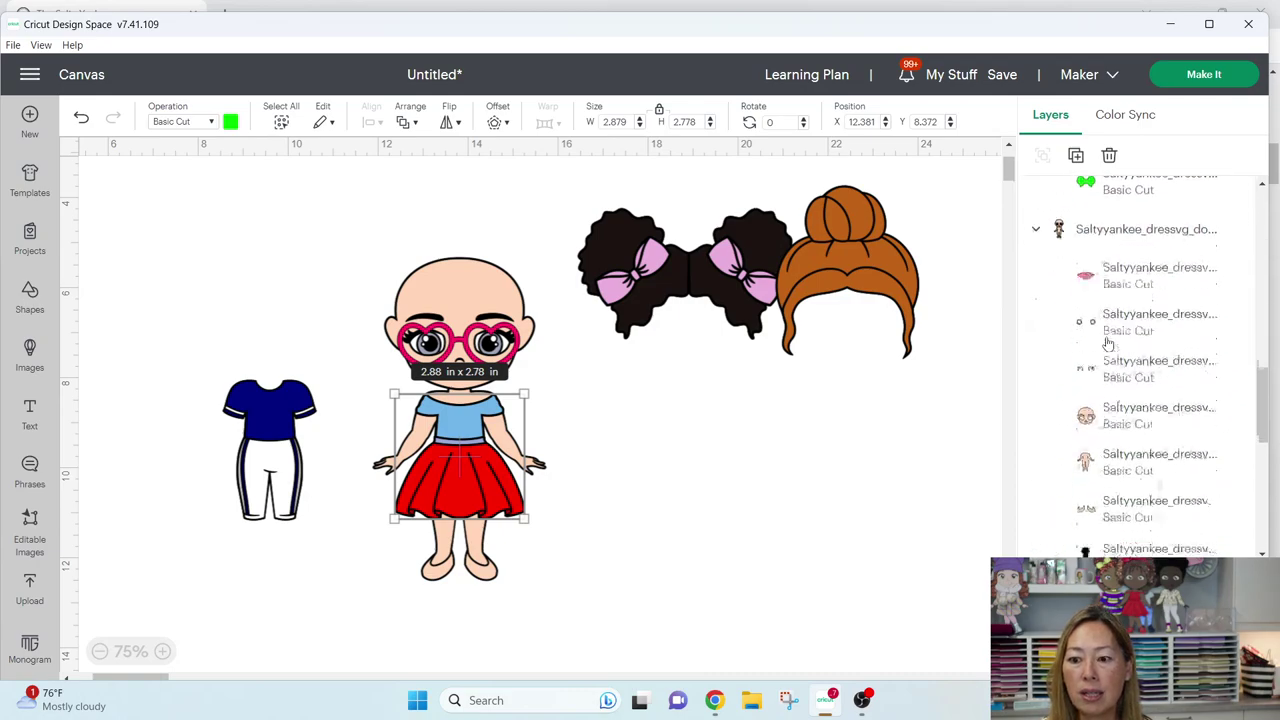
{"action": "scroll", "coordinate": [1108, 345], "scroll_direction": "down", "scroll_amount": 2}
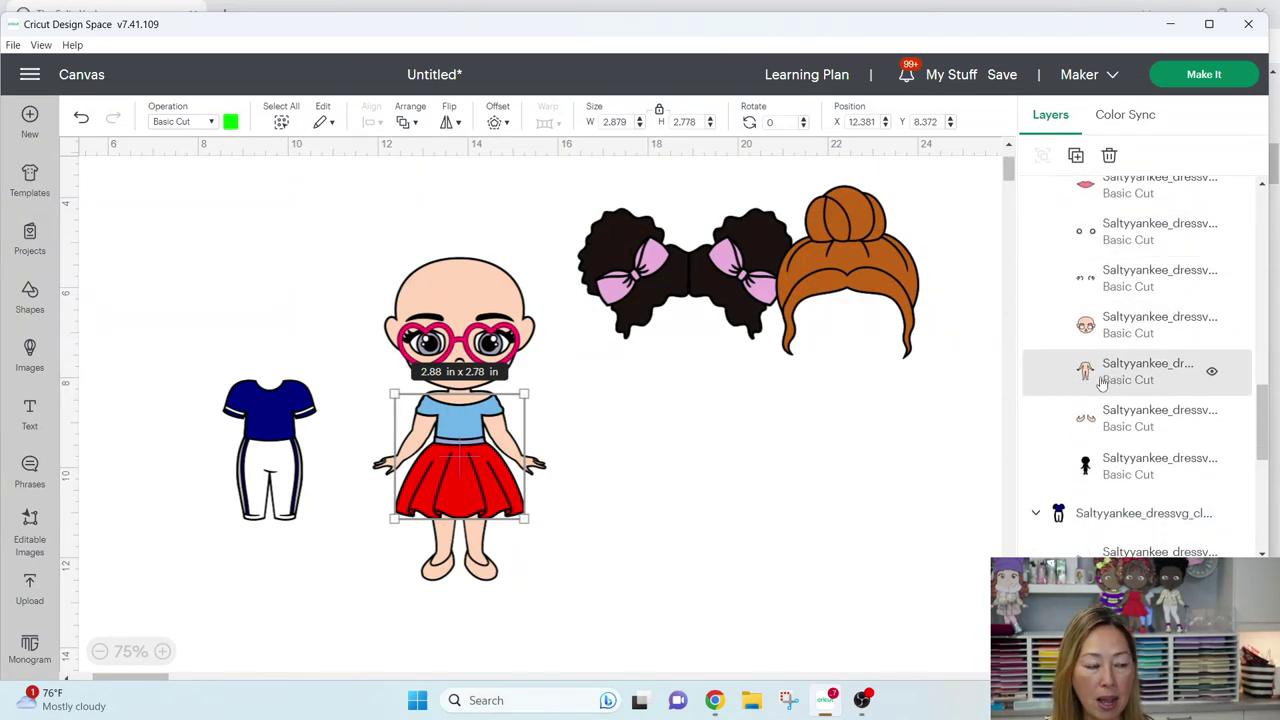
{"action": "left_click", "coordinate": [1100, 380]}
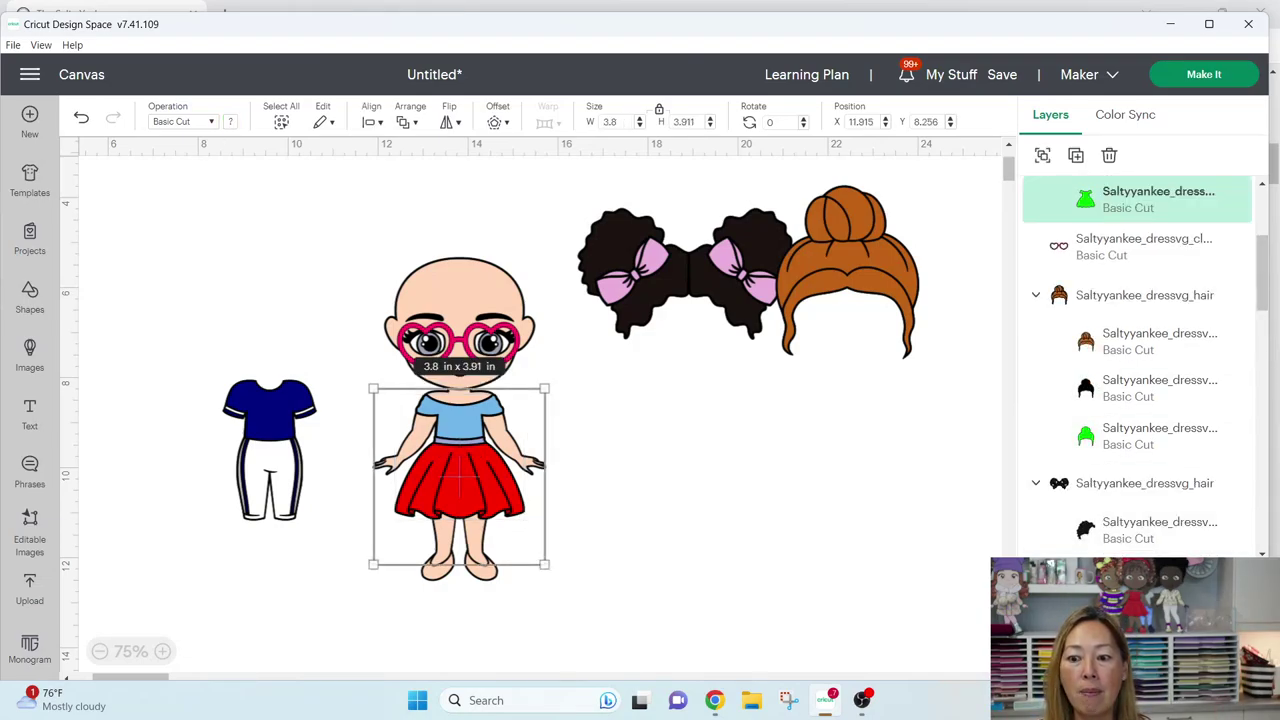
{"action": "left_click", "coordinate": [548, 376]}
Move the green dress right, the skin torso onto it, and the arms/legs piece top left.
{"action": "left_click", "coordinate": [432, 424]}
{"action": "left_click_drag", "start_coordinate": [432, 424], "coordinate": [750, 440]}
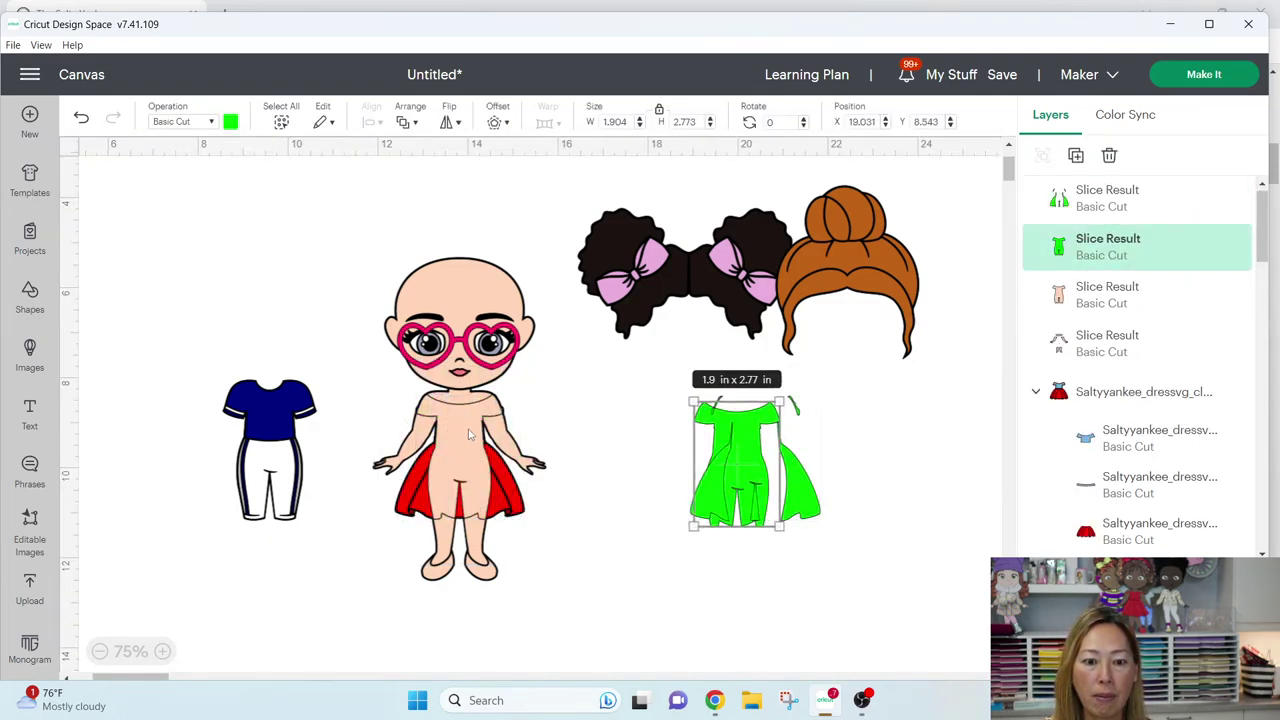
{"action": "left_click_drag", "start_coordinate": [468, 432], "coordinate": [735, 455]}
{"action": "left_click_drag", "start_coordinate": [443, 472], "coordinate": [188, 293]}
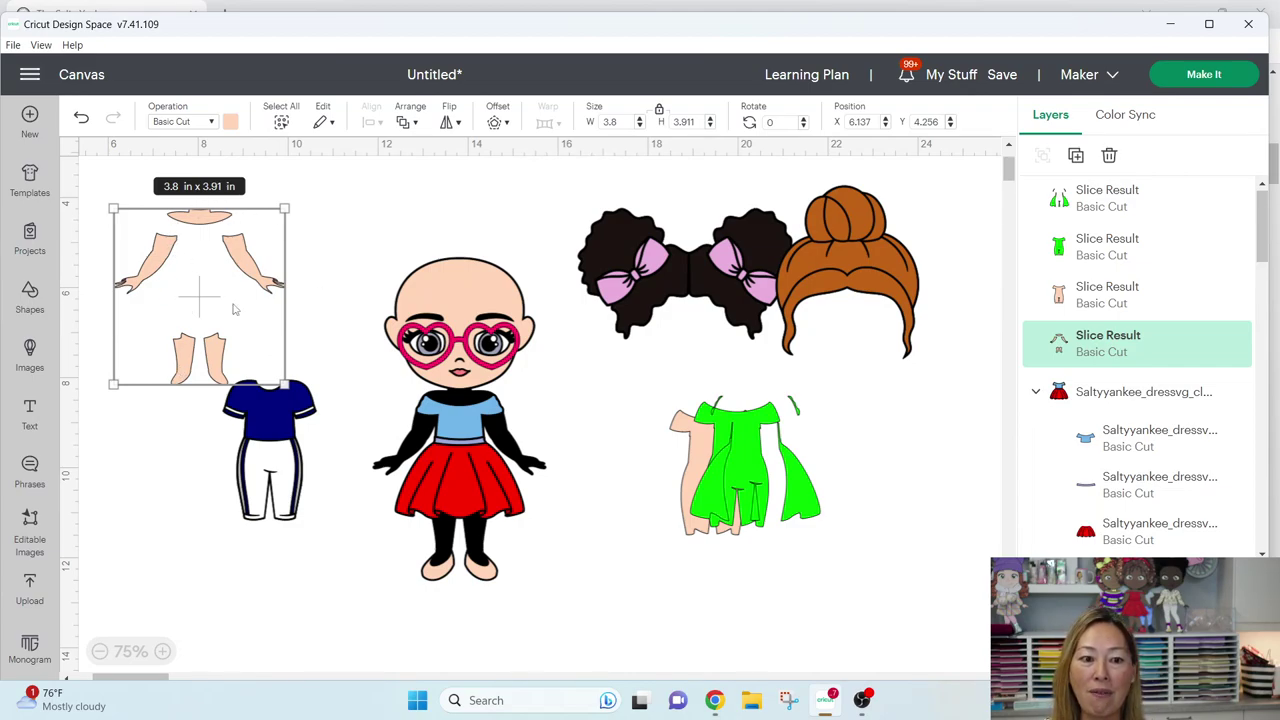
Add a 2 x 2 in square from Shapes beside the skin arm pieces at top left.
{"action": "left_click", "coordinate": [314, 252]}
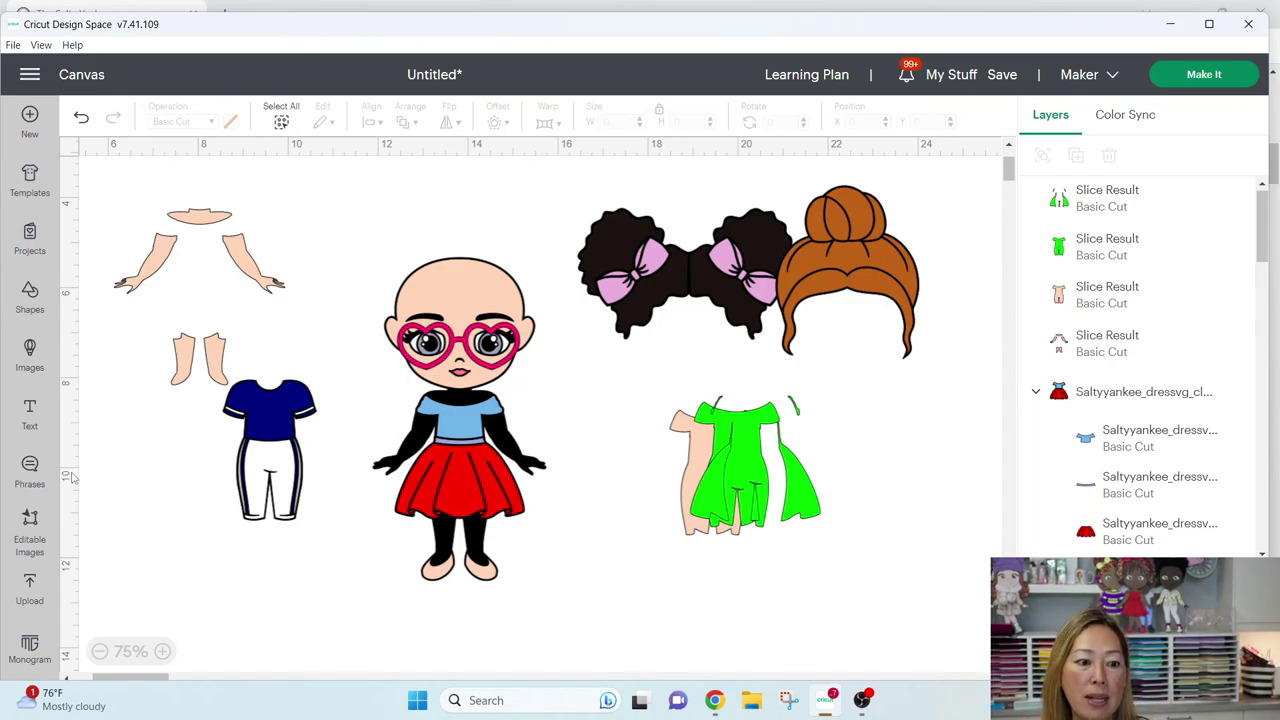
{"action": "left_click", "coordinate": [34, 308]}
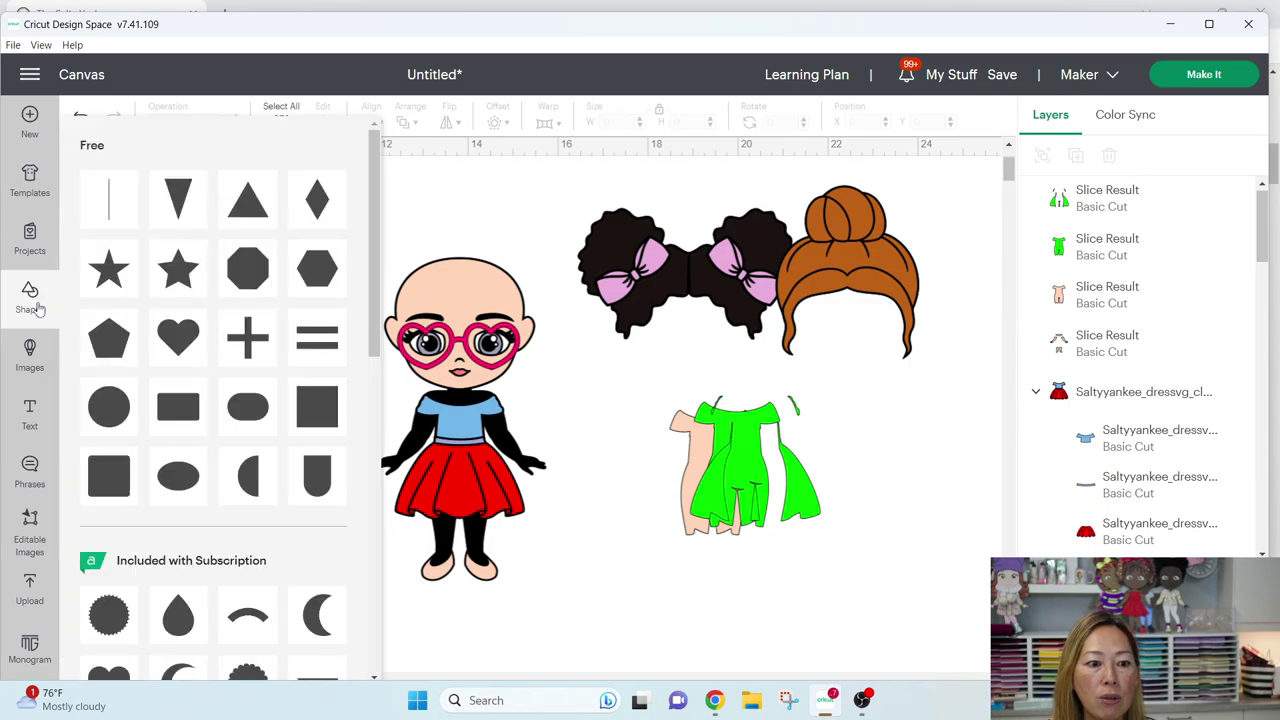
{"action": "left_click", "coordinate": [316, 412]}
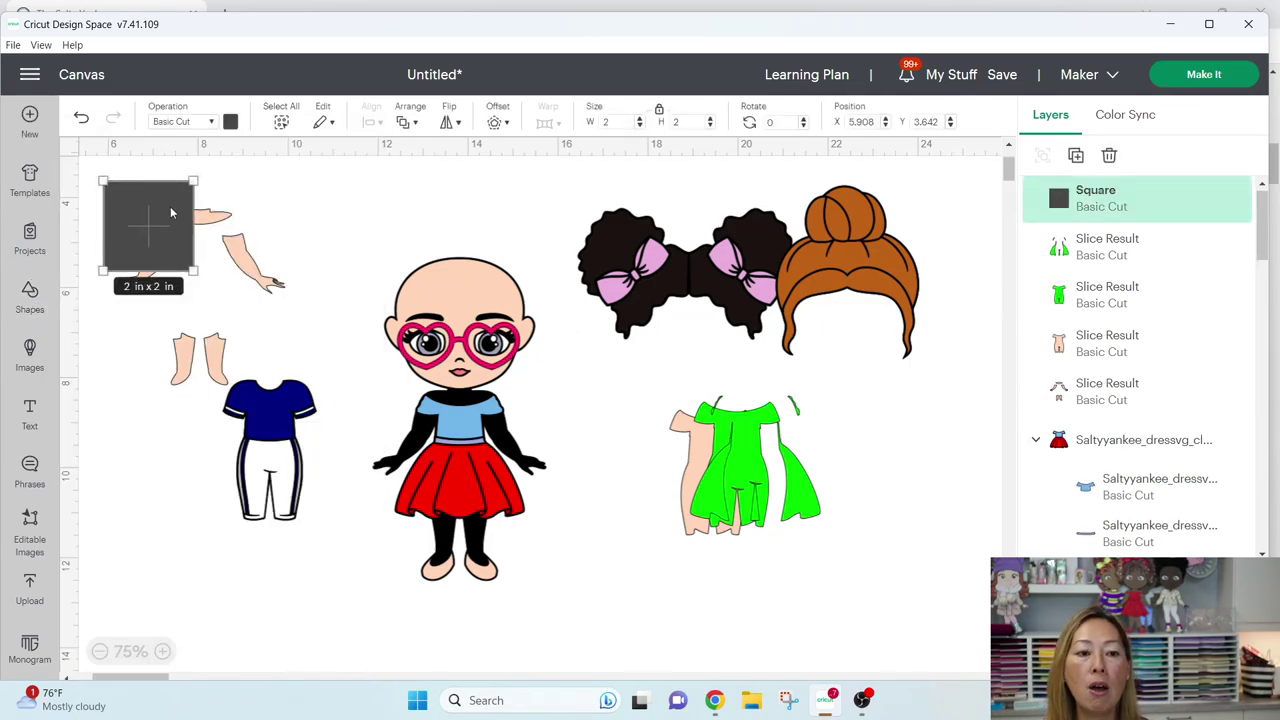
{"action": "left_click_drag", "start_coordinate": [171, 213], "coordinate": [364, 253]}
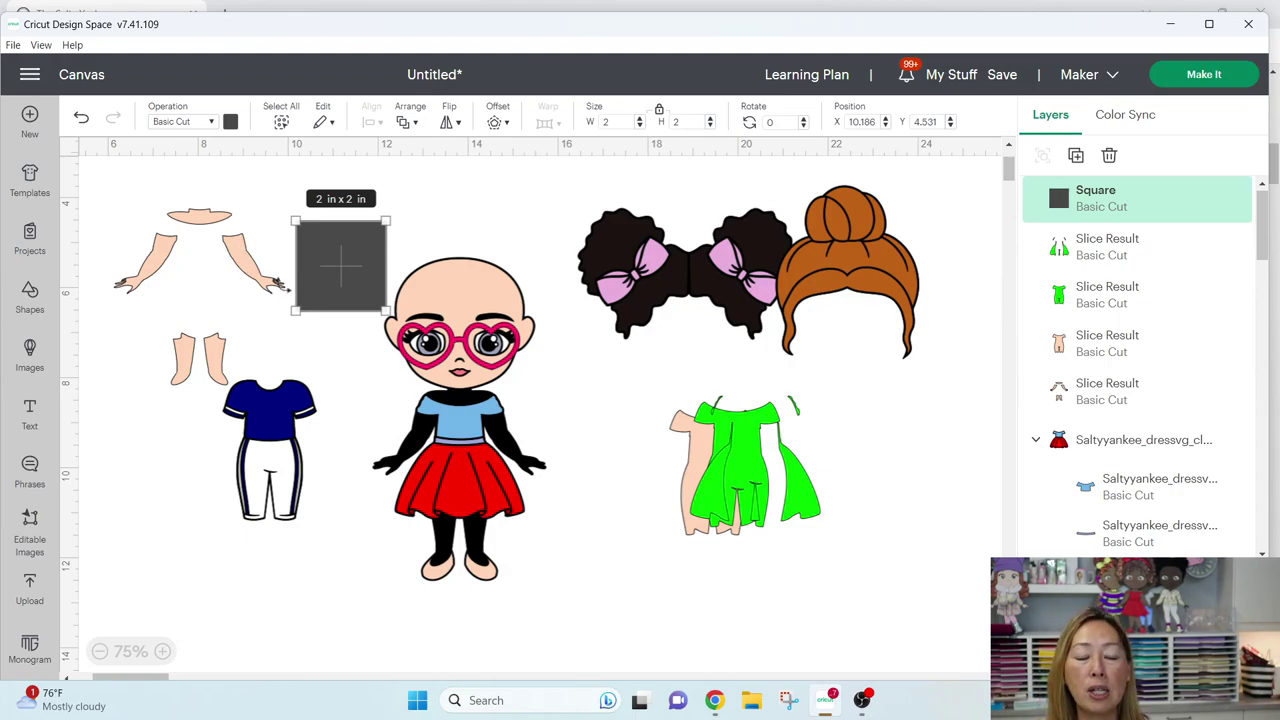
{"action": "left_click_drag", "start_coordinate": [343, 257], "coordinate": [283, 260]}
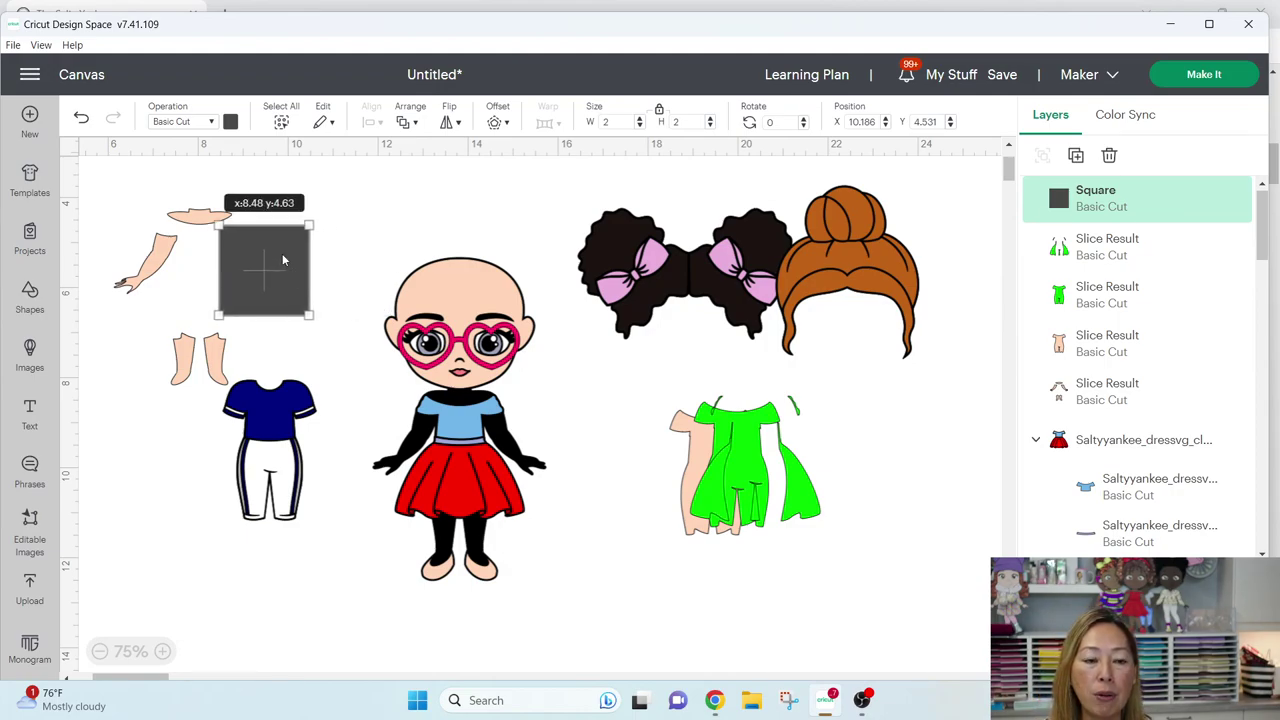
{"action": "left_click", "coordinate": [331, 257]}
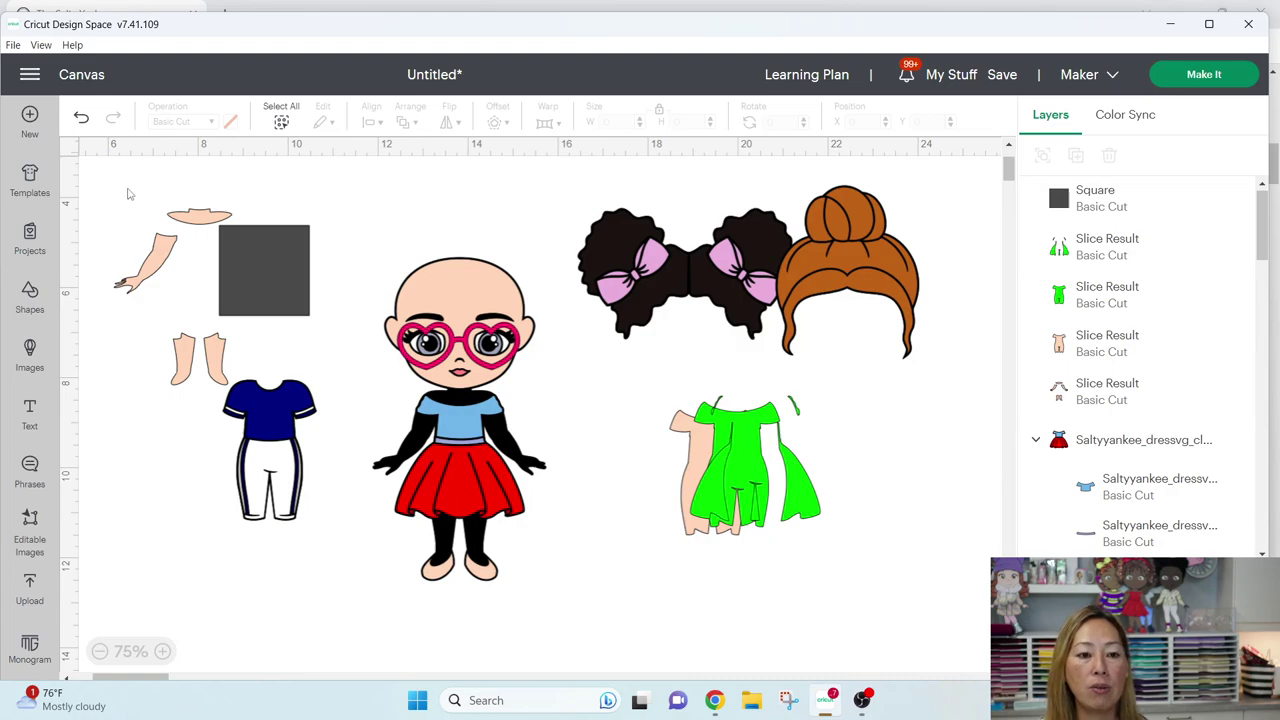
Marquee-select the square with the skin arm and leg pieces, excluding the outfit below.
{"action": "left_click_drag", "start_coordinate": [118, 177], "coordinate": [288, 289]}
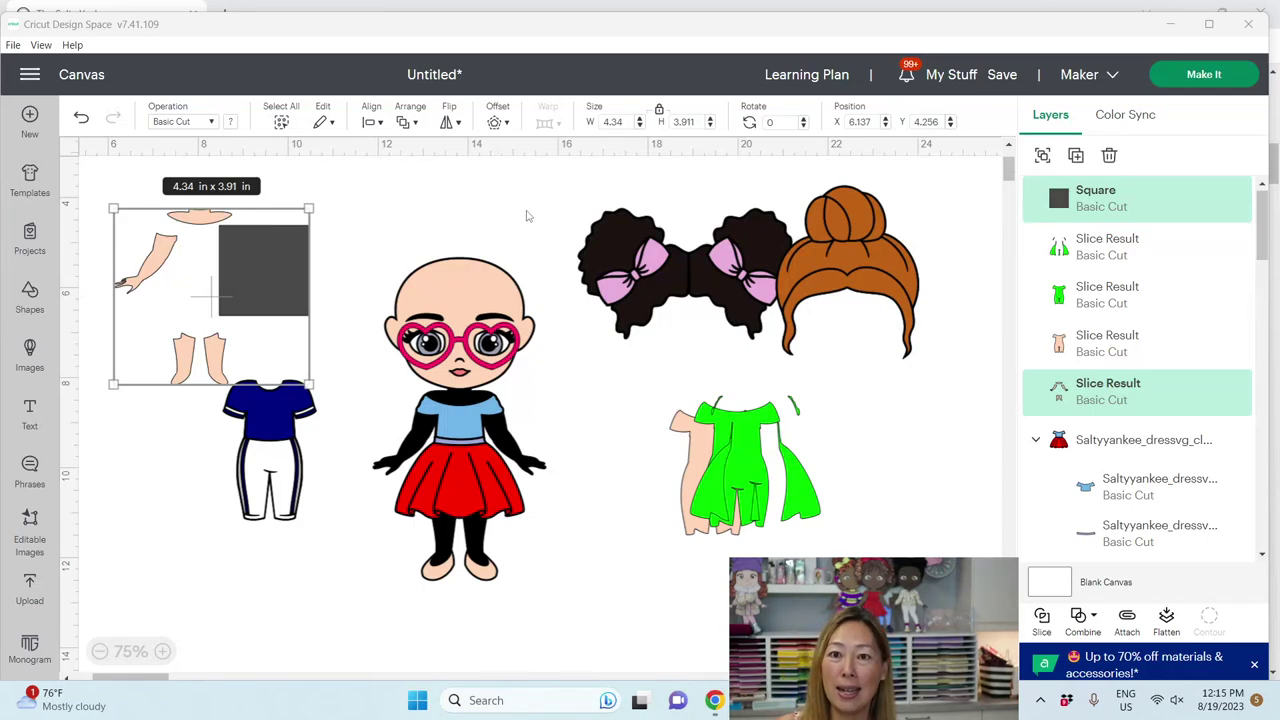
{"action": "left_click", "coordinate": [491, 210]}
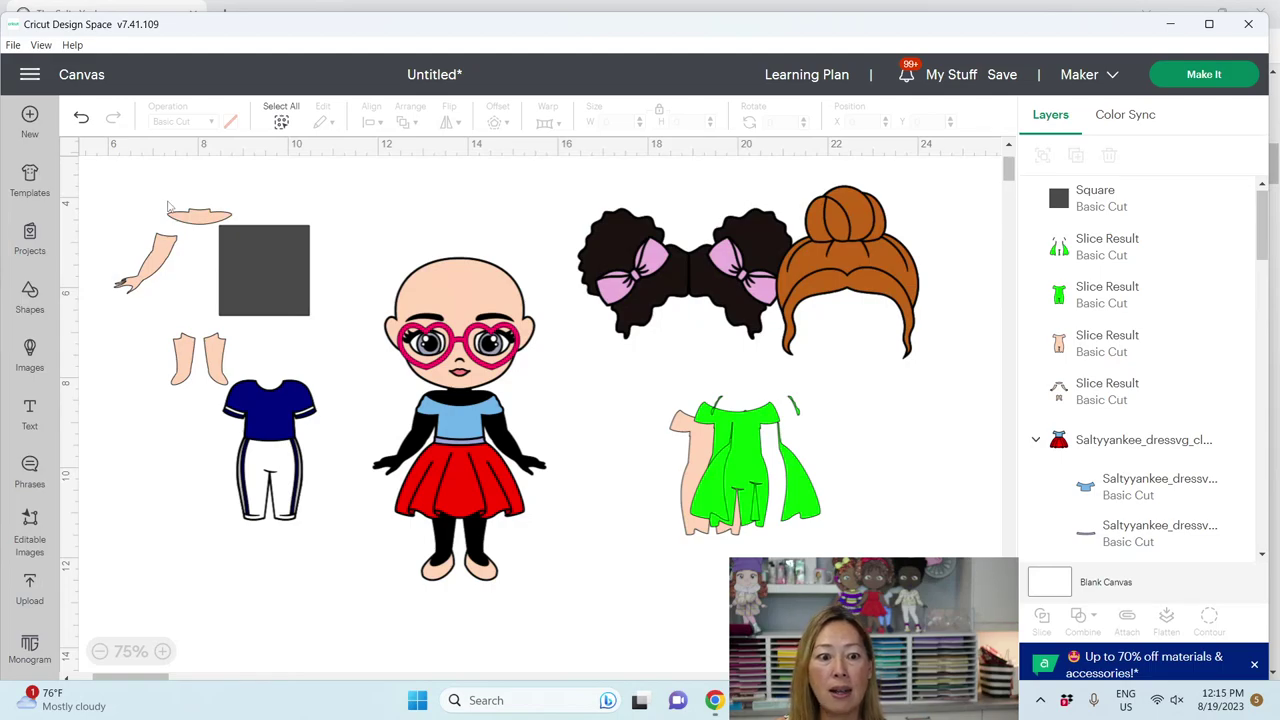
{"action": "left_click_drag", "start_coordinate": [99, 179], "coordinate": [300, 434]}
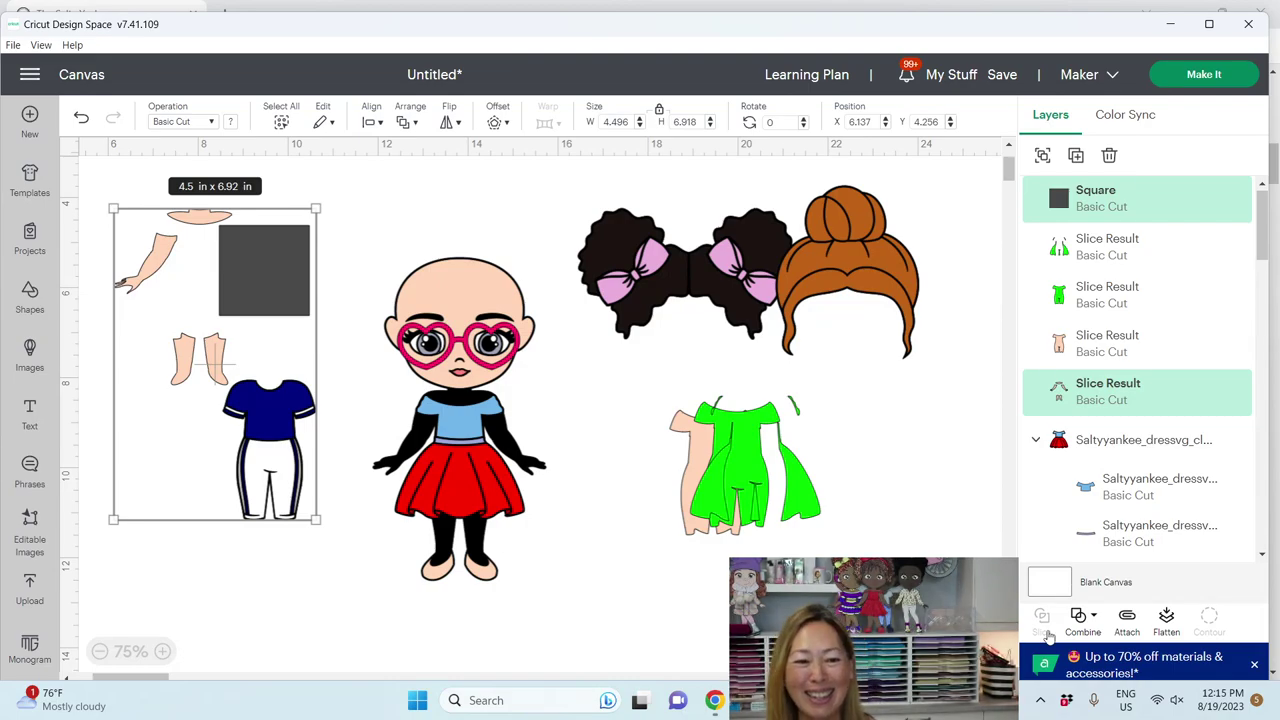
{"action": "left_click", "coordinate": [611, 197]}
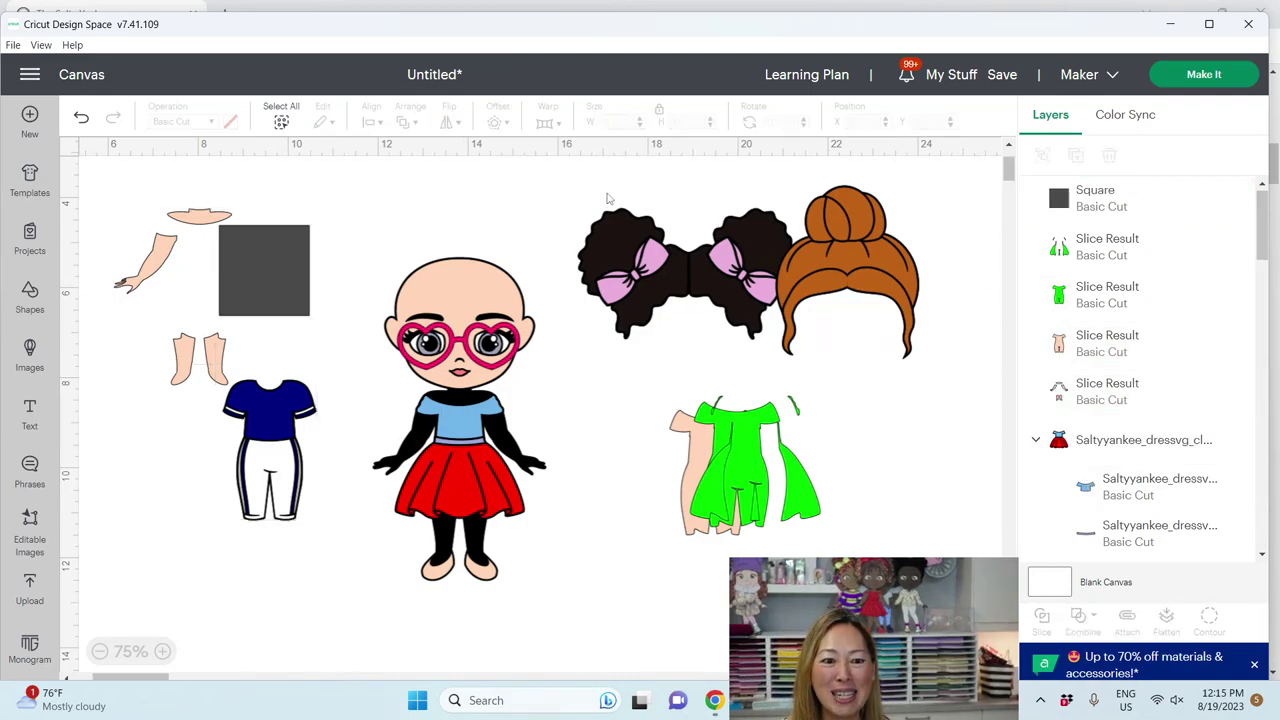
{"action": "left_click_drag", "start_coordinate": [170, 176], "coordinate": [289, 305]}
Slice the arm out of the square, delete the spare black arm, and place the cut-out square above the head.
{"action": "left_click", "coordinate": [1045, 622]}
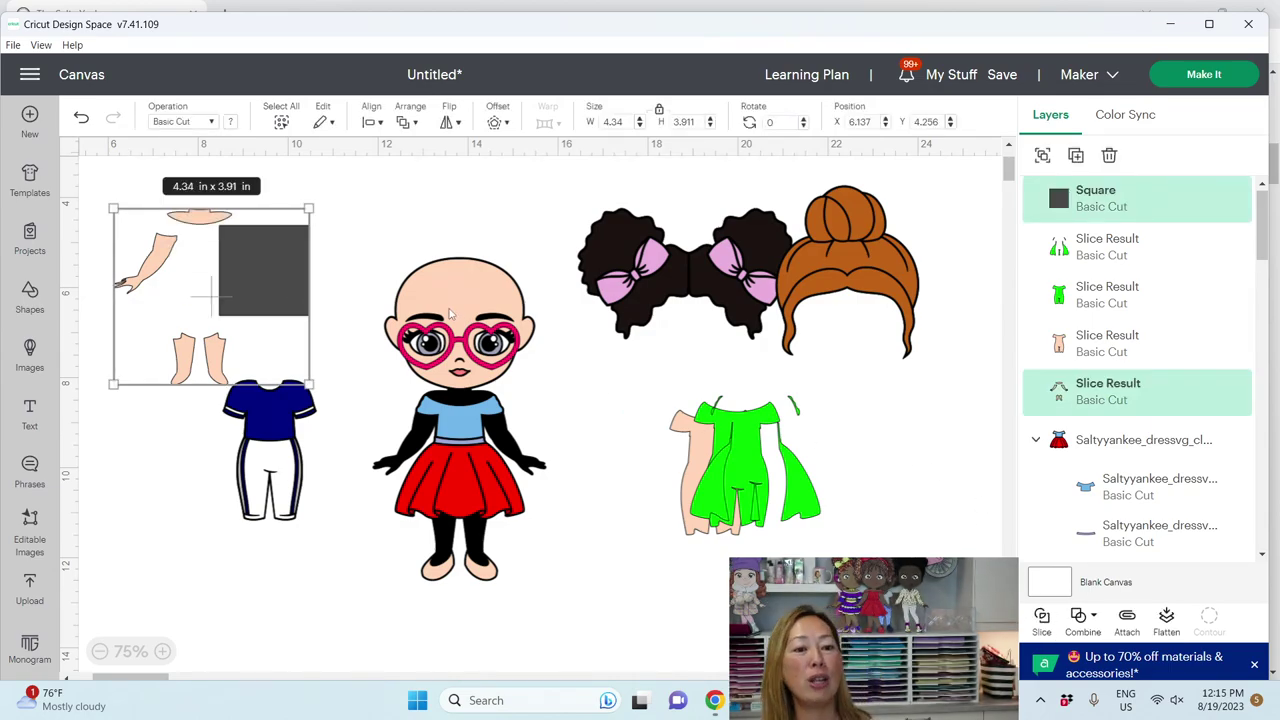
{"action": "left_click_drag", "start_coordinate": [268, 245], "coordinate": [592, 225]}
{"action": "left_click_drag", "start_coordinate": [253, 262], "coordinate": [342, 210]}
{"action": "key", "text": "Delete"}
{"action": "left_click_drag", "start_coordinate": [252, 272], "coordinate": [333, 232]}
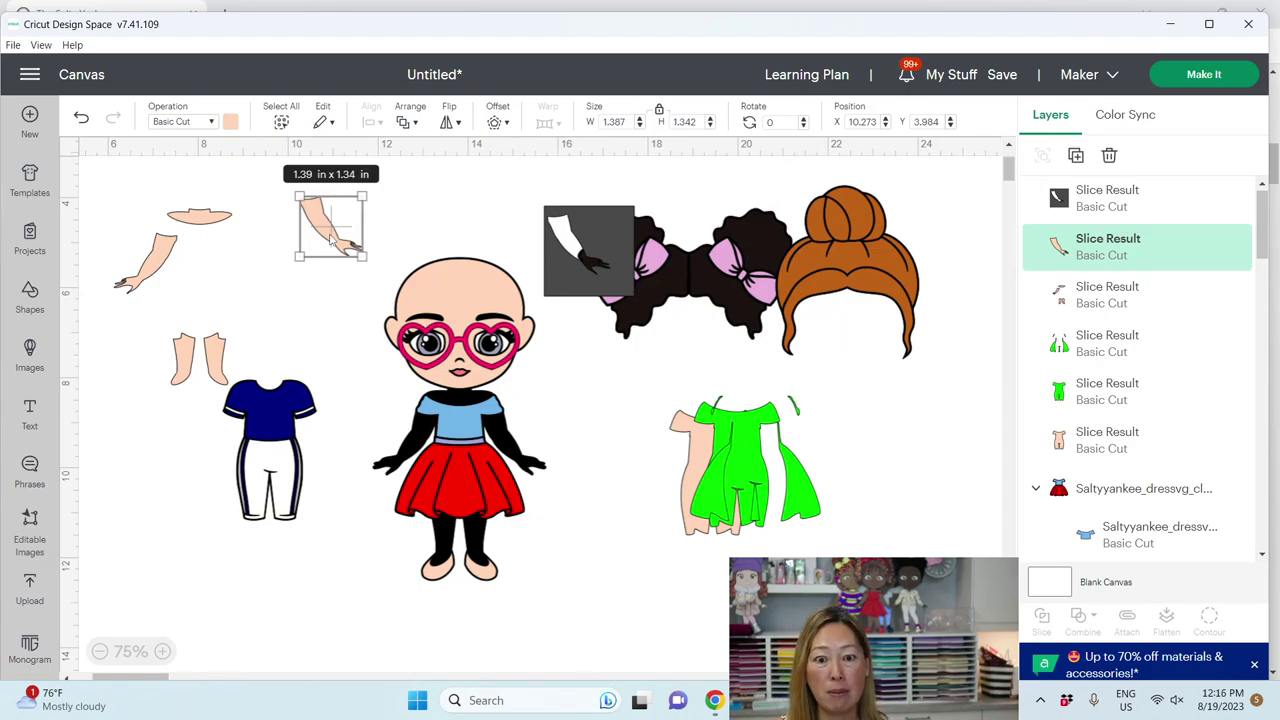
{"action": "left_click_drag", "start_coordinate": [605, 265], "coordinate": [506, 229]}
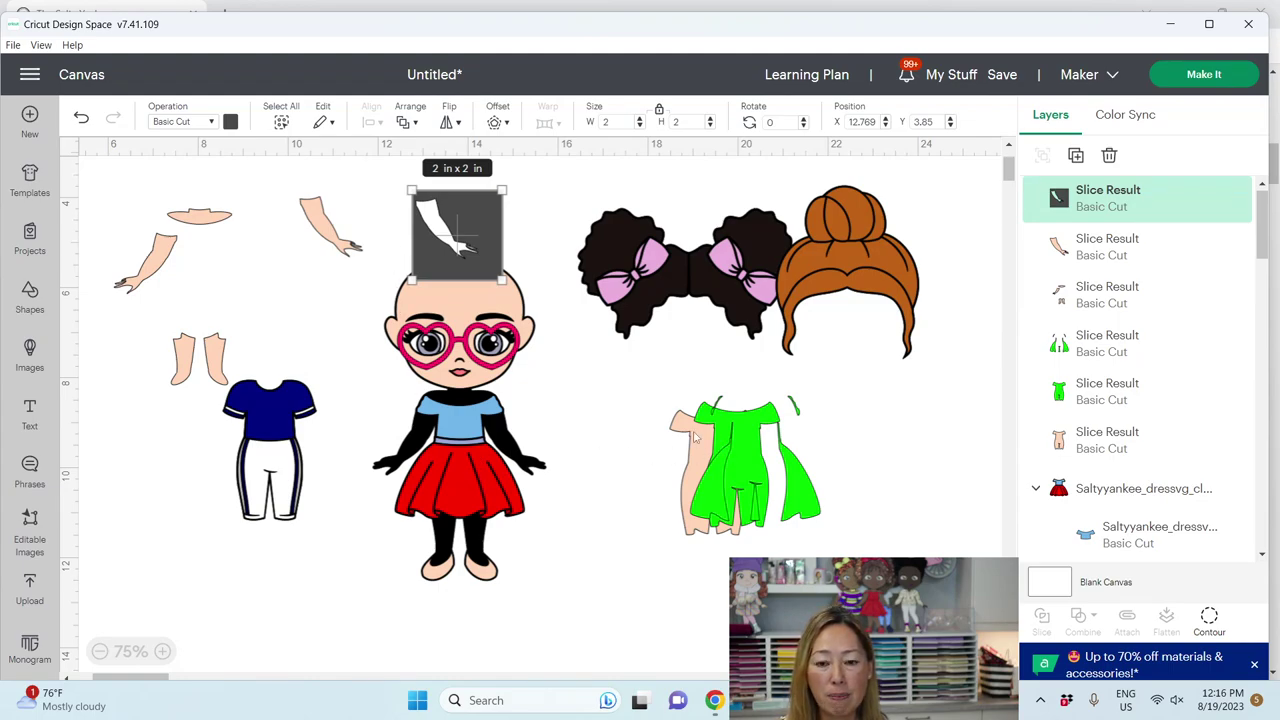
Delete the skin torso piece and both green dress pieces.
{"action": "left_click_drag", "start_coordinate": [690, 440], "coordinate": [614, 392]}
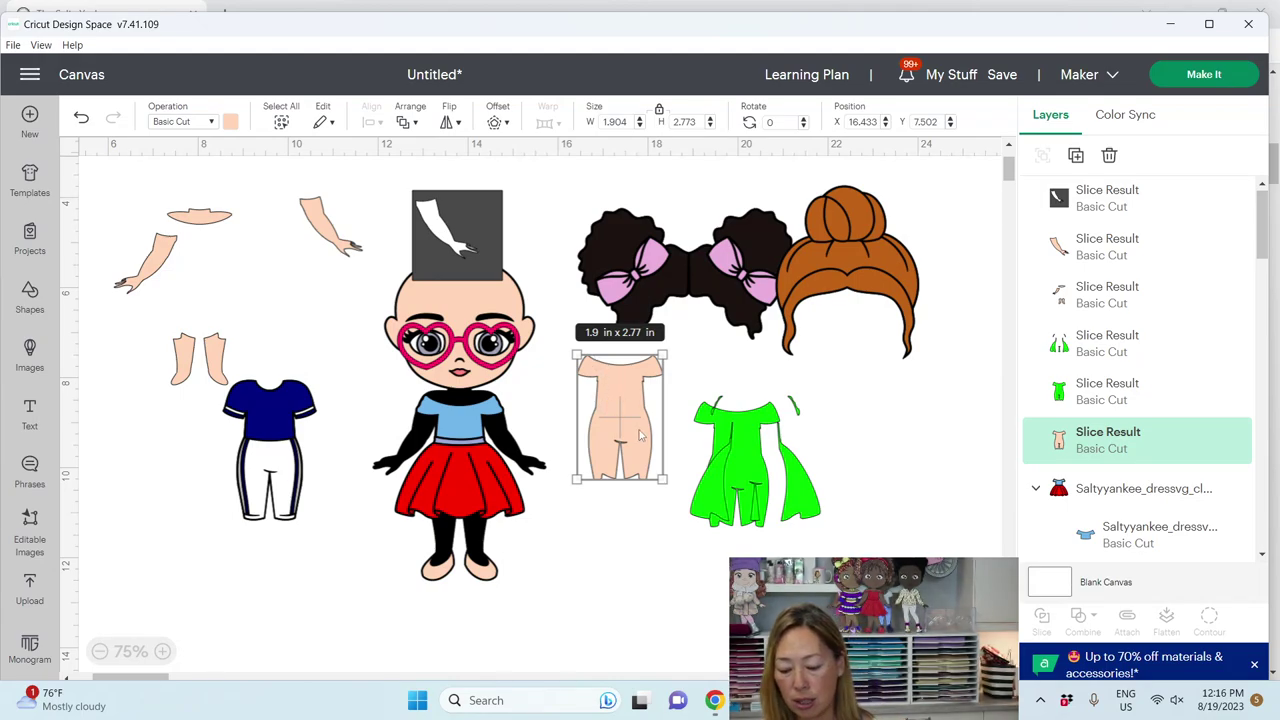
{"action": "key", "text": "Delete"}
{"action": "left_click_drag", "start_coordinate": [686, 452], "coordinate": [830, 563]}
{"action": "key", "text": "Delete"}
Enlarge the cut-out square to about 7.7 in, move it left, and place the arm-and-legs piece on the doll's legs.
{"action": "left_click", "coordinate": [340, 250]}
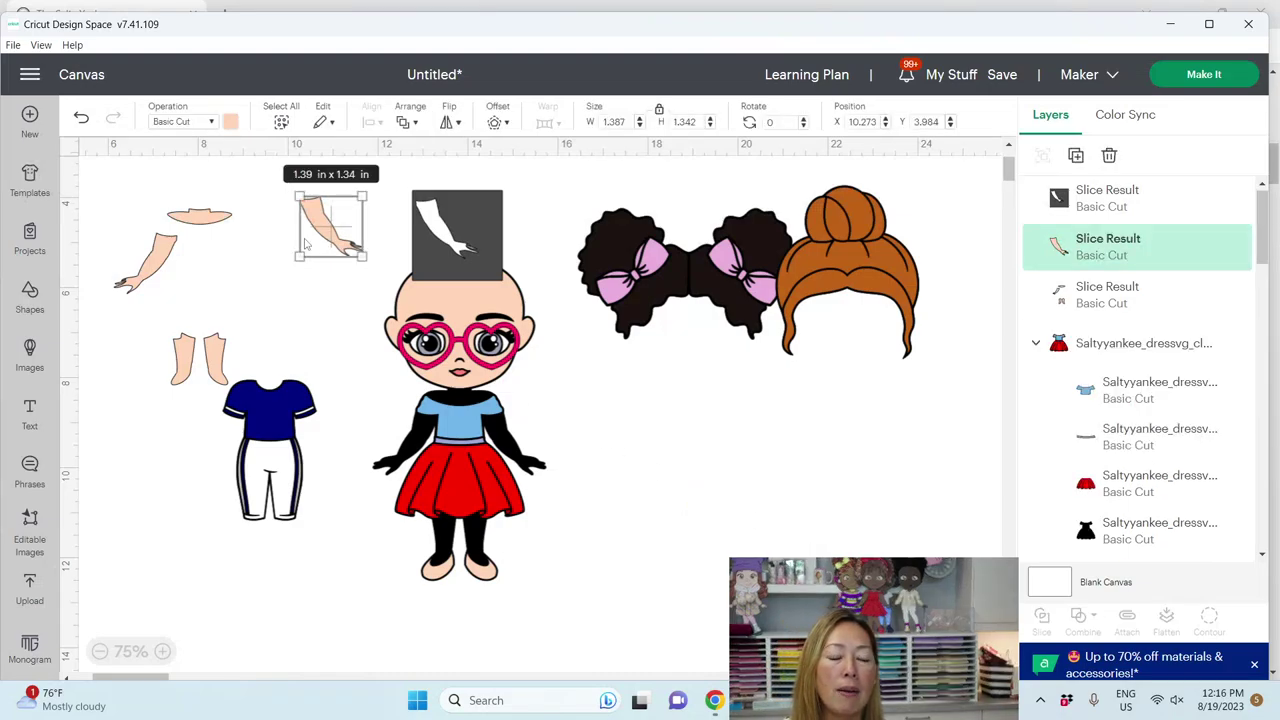
{"action": "left_click", "coordinate": [188, 233]}
{"action": "mouse_move", "coordinate": [188, 233]}
{"action": "left_mouse_down"}
{"action": "mouse_move", "coordinate": [178, 248]}
{"action": "mouse_move", "coordinate": [177, 235]}
{"action": "left_mouse_up"}
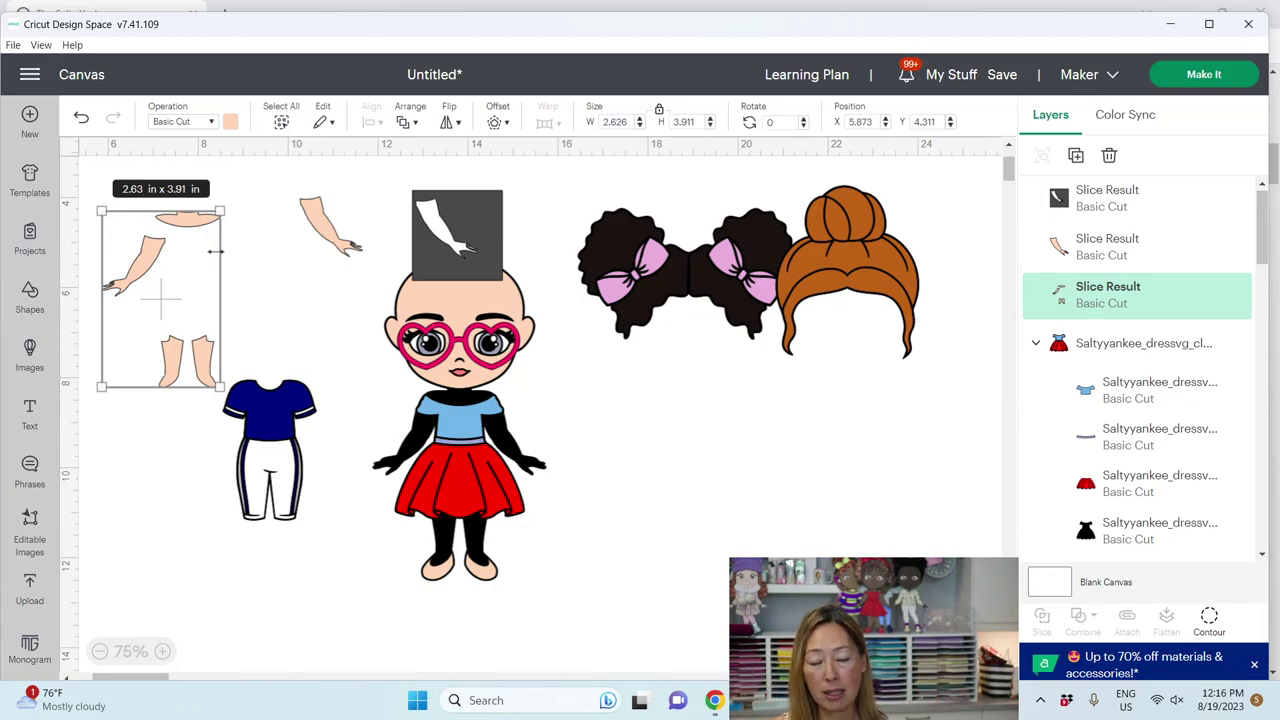
{"action": "left_click", "coordinate": [460, 229]}
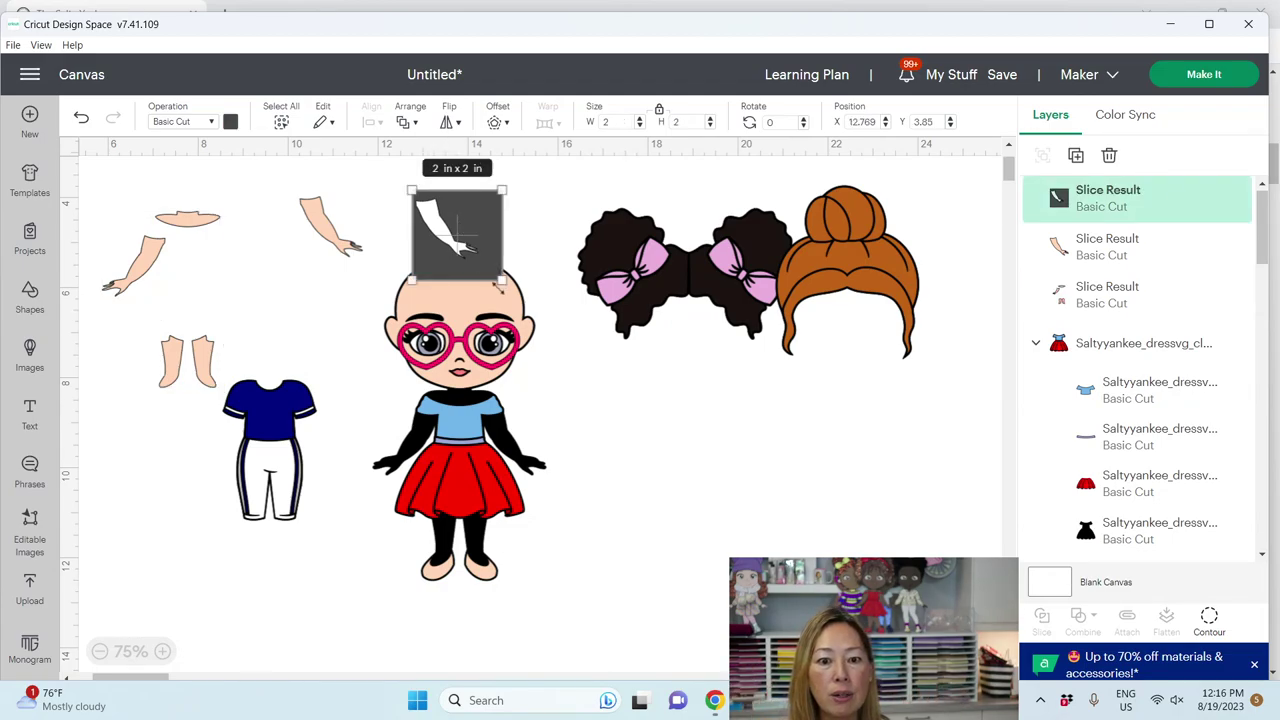
{"action": "left_click_drag", "start_coordinate": [502, 280], "coordinate": [757, 534]}
{"action": "left_click_drag", "start_coordinate": [626, 303], "coordinate": [283, 233]}
{"action": "left_click_drag", "start_coordinate": [205, 220], "coordinate": [455, 613]}
Trial-slice the body pieces against the large square and shift the shorts and legs piece right.
{"action": "scroll", "coordinate": [529, 363], "scroll_direction": "down", "scroll_amount": 2}
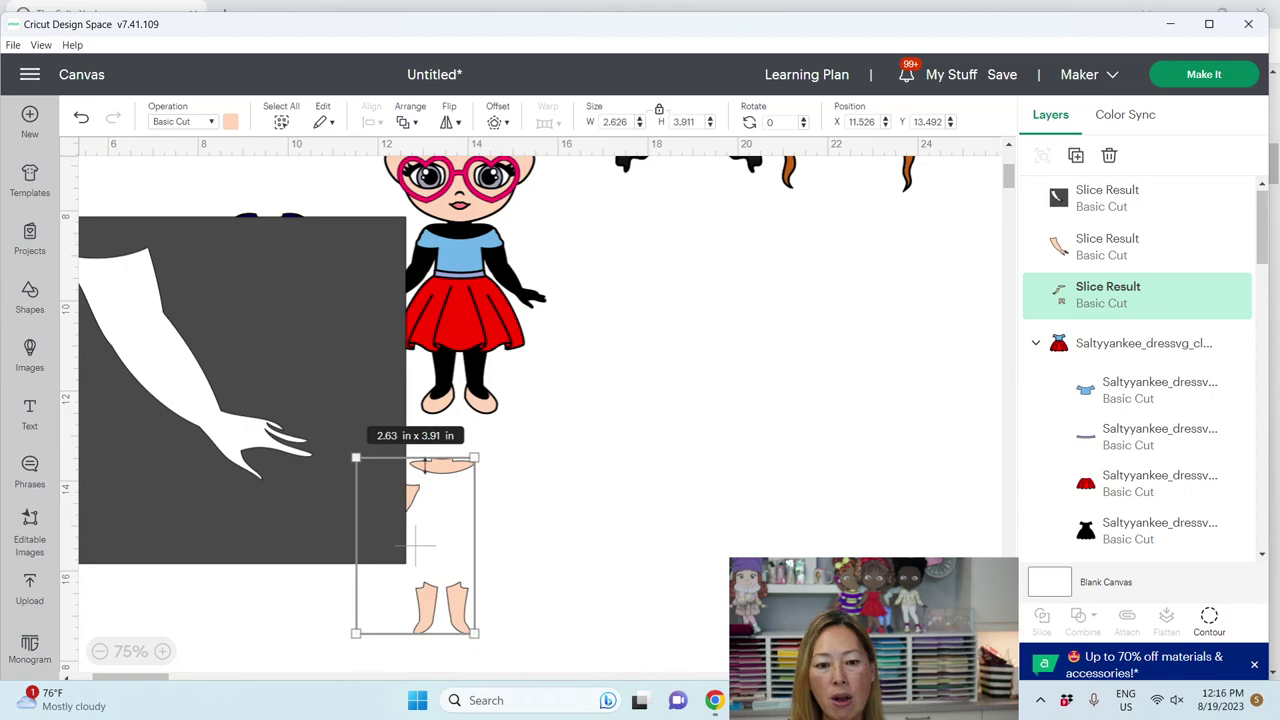
{"action": "left_click", "coordinate": [580, 515]}
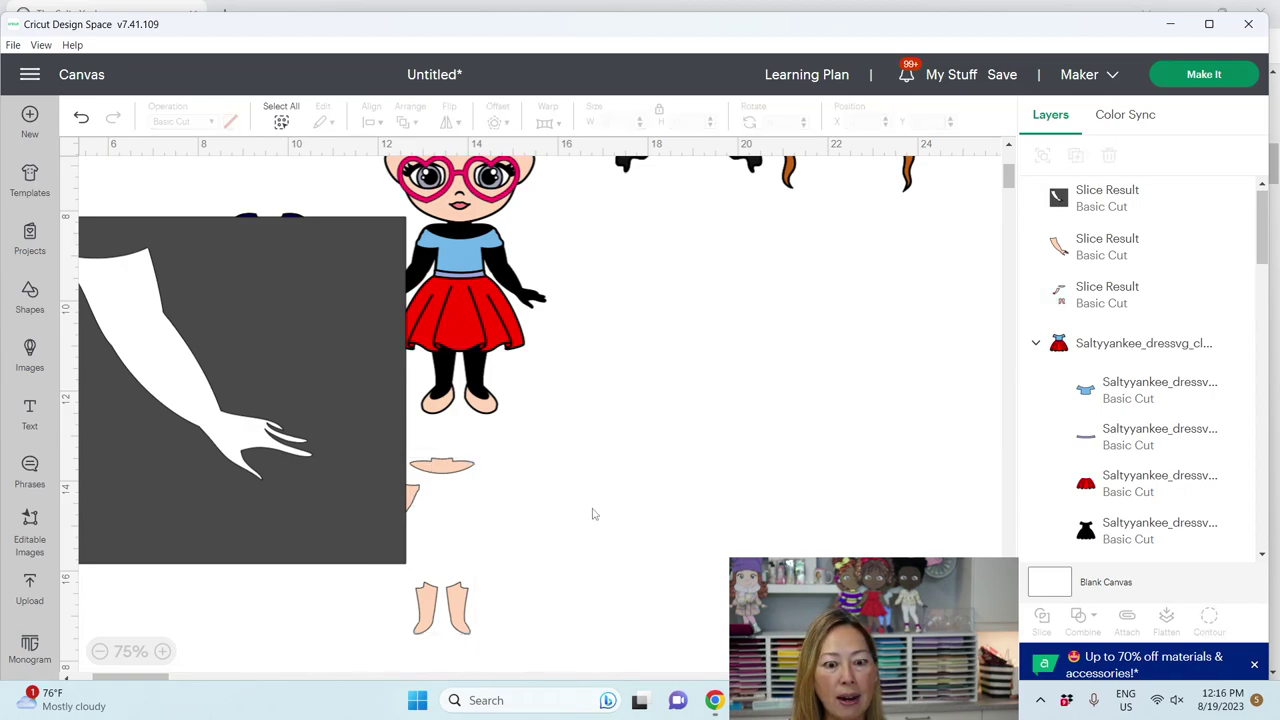
{"action": "left_click", "coordinate": [465, 477]}
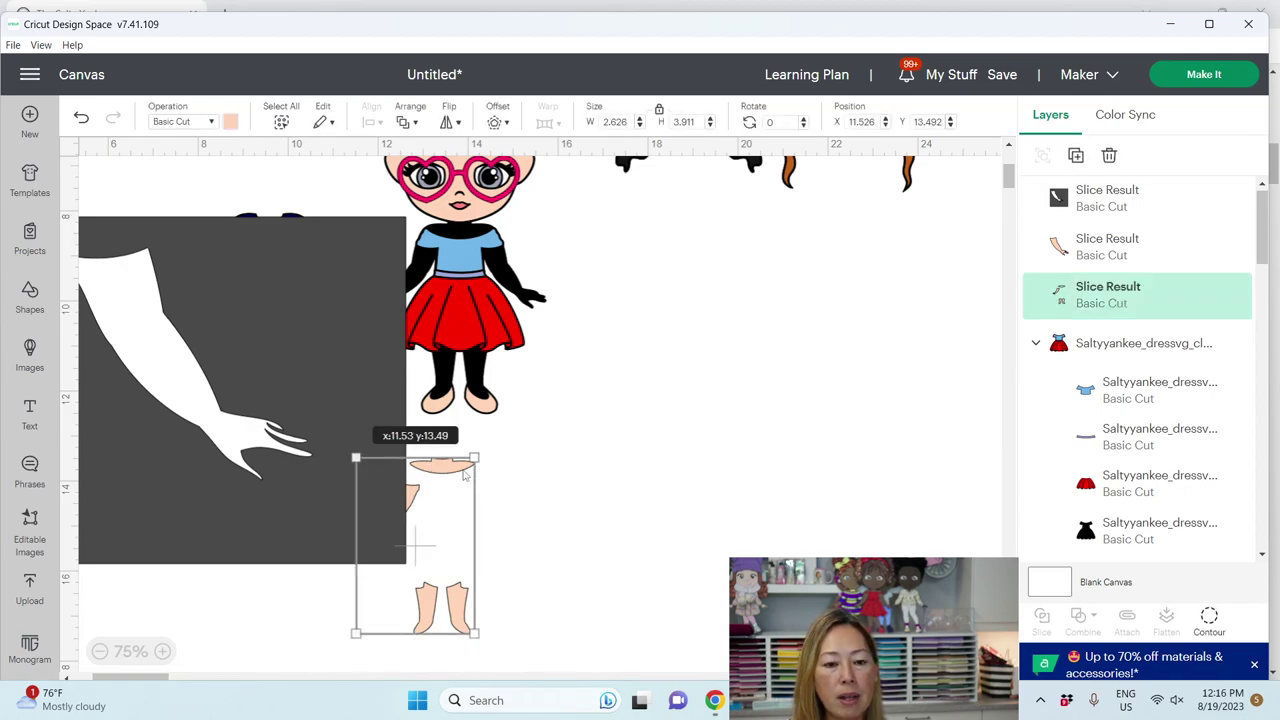
{"action": "left_click", "coordinate": [580, 498]}
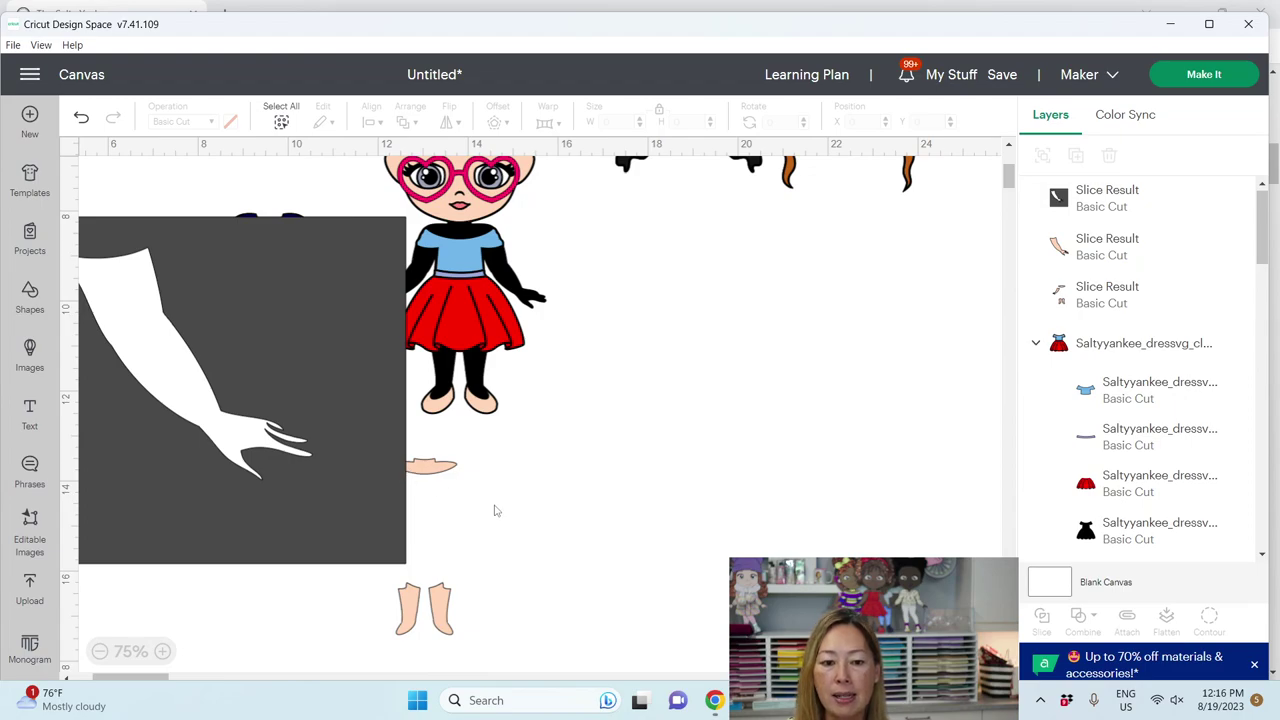
{"action": "left_click_drag", "start_coordinate": [594, 563], "coordinate": [336, 482]}
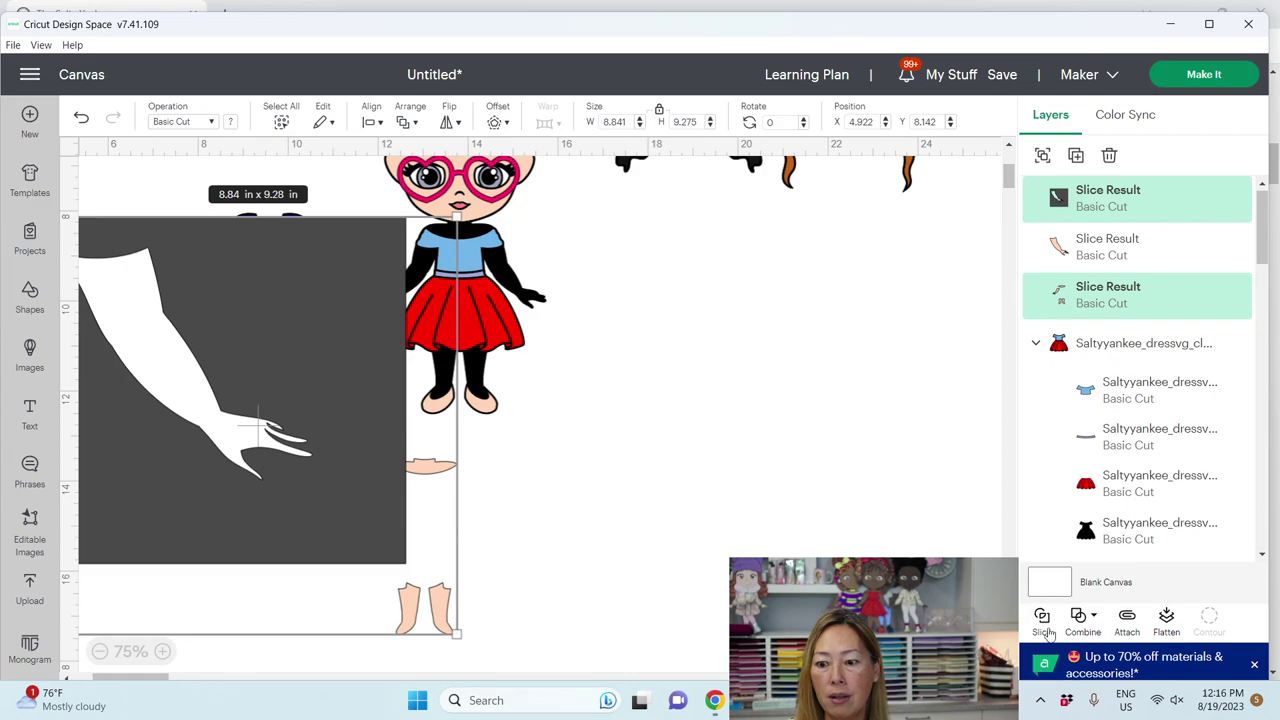
{"action": "key", "text": "Delete"}
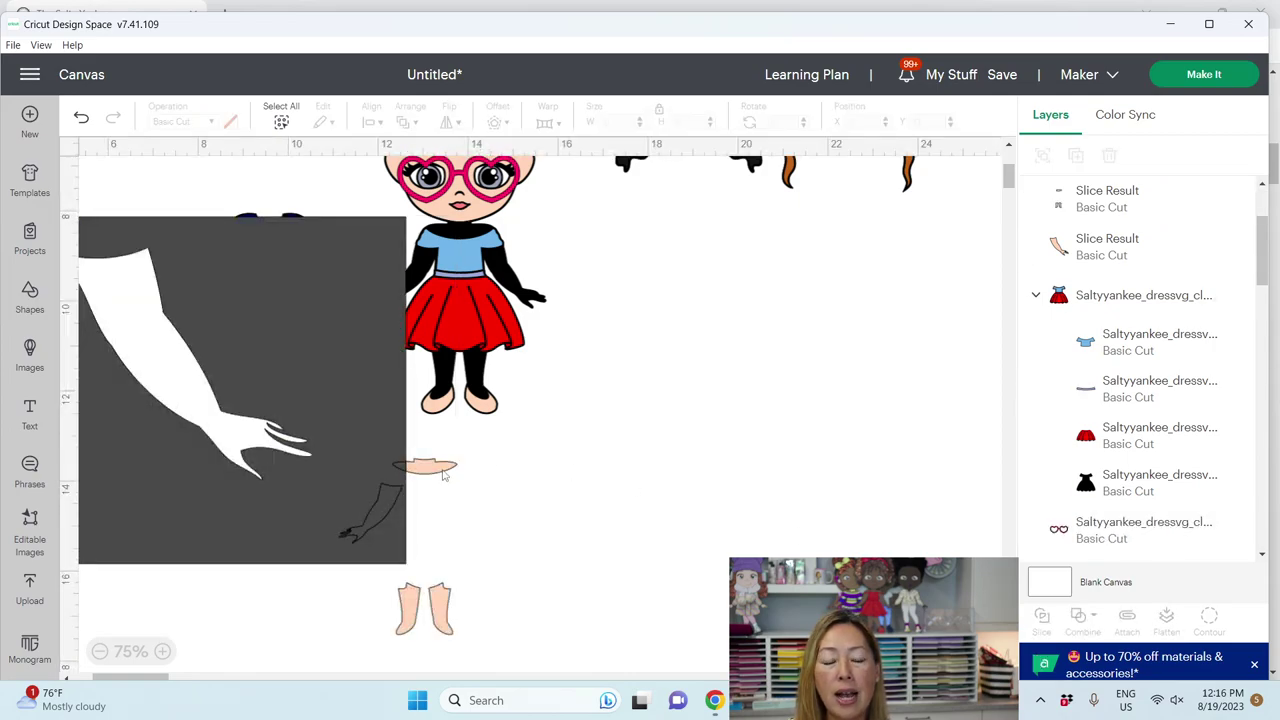
{"action": "left_click_drag", "start_coordinate": [445, 476], "coordinate": [605, 469]}
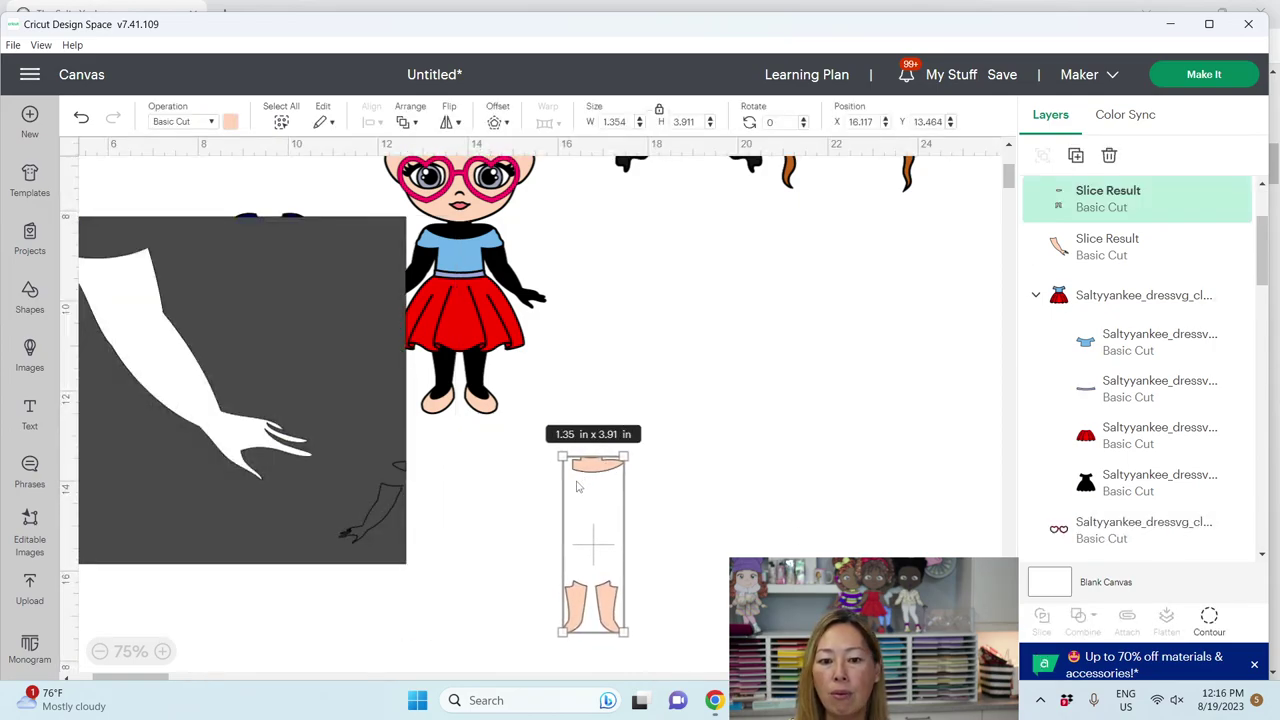
Undo the move and slice, pull the top, arm and legs piece out, and drag the grey scrap away.
{"action": "left_click", "coordinate": [82, 119]}
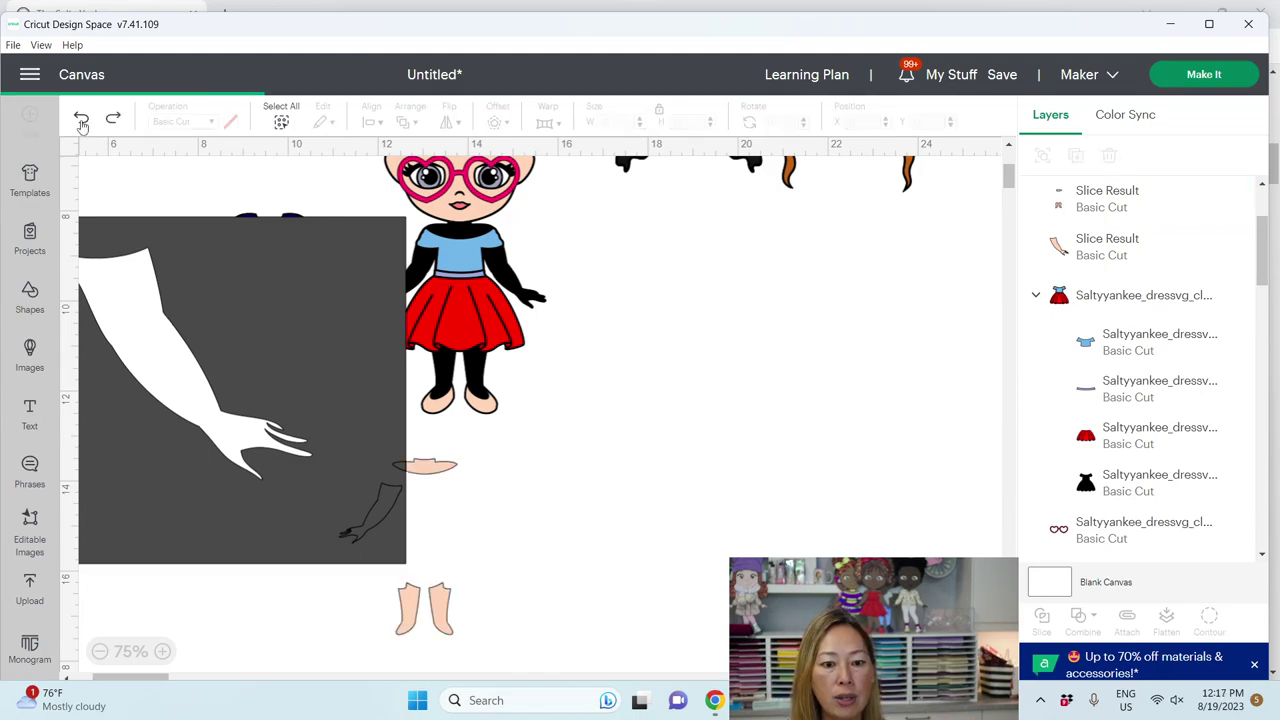
{"action": "left_click", "coordinate": [82, 119]}
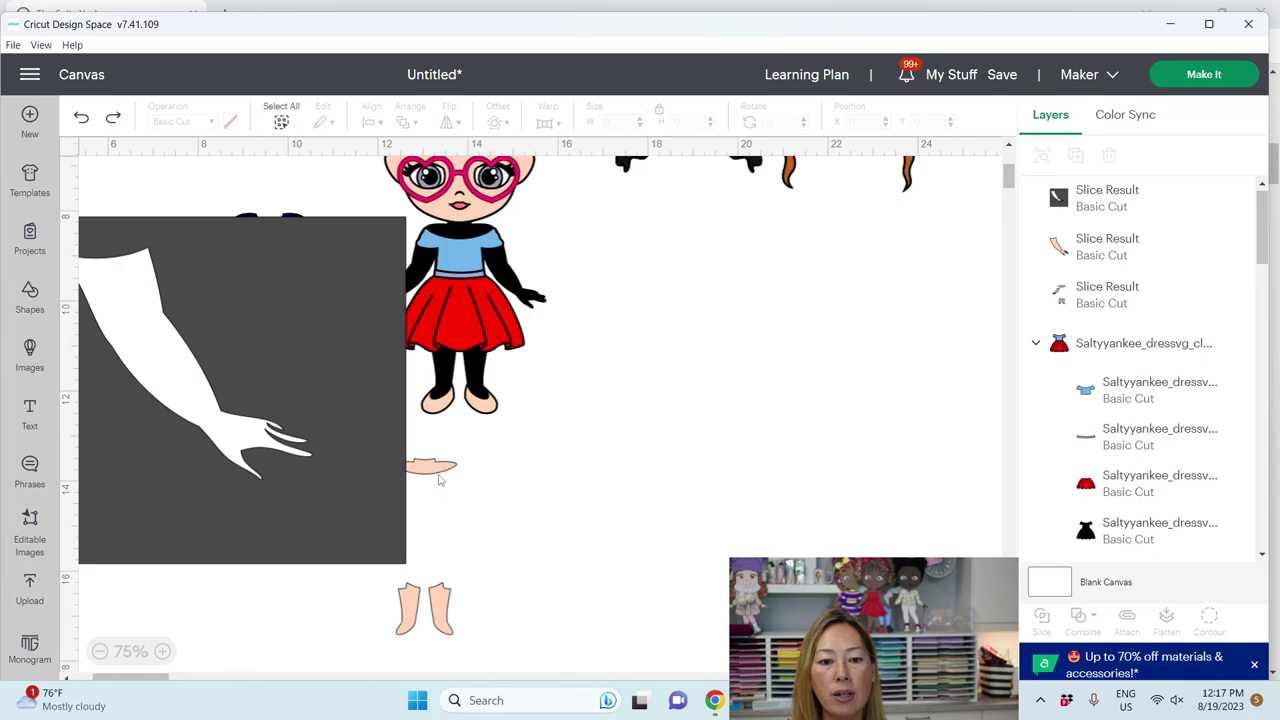
{"action": "left_click_drag", "start_coordinate": [440, 472], "coordinate": [540, 463]}
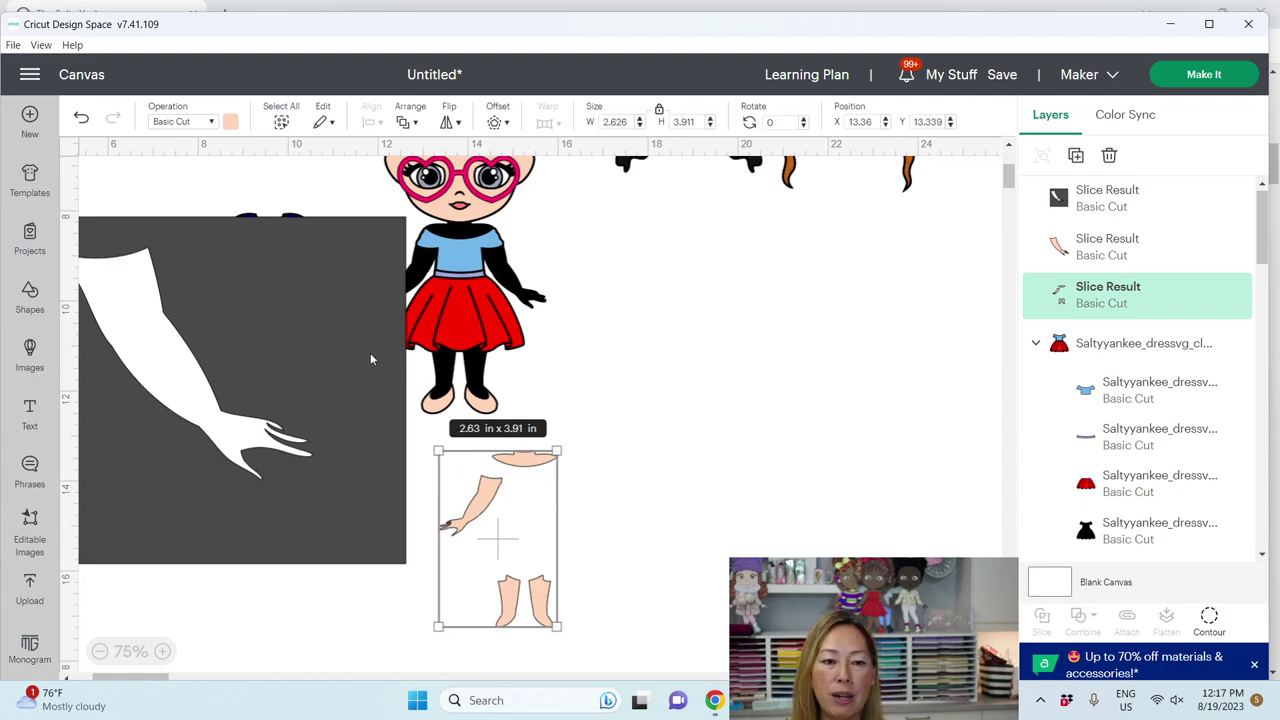
{"action": "left_click_drag", "start_coordinate": [366, 351], "coordinate": [333, 483]}
Delete the grey scrap, move the skin pieces beside the shirt, and duplicate them alongside.
{"action": "key", "text": "Delete"}
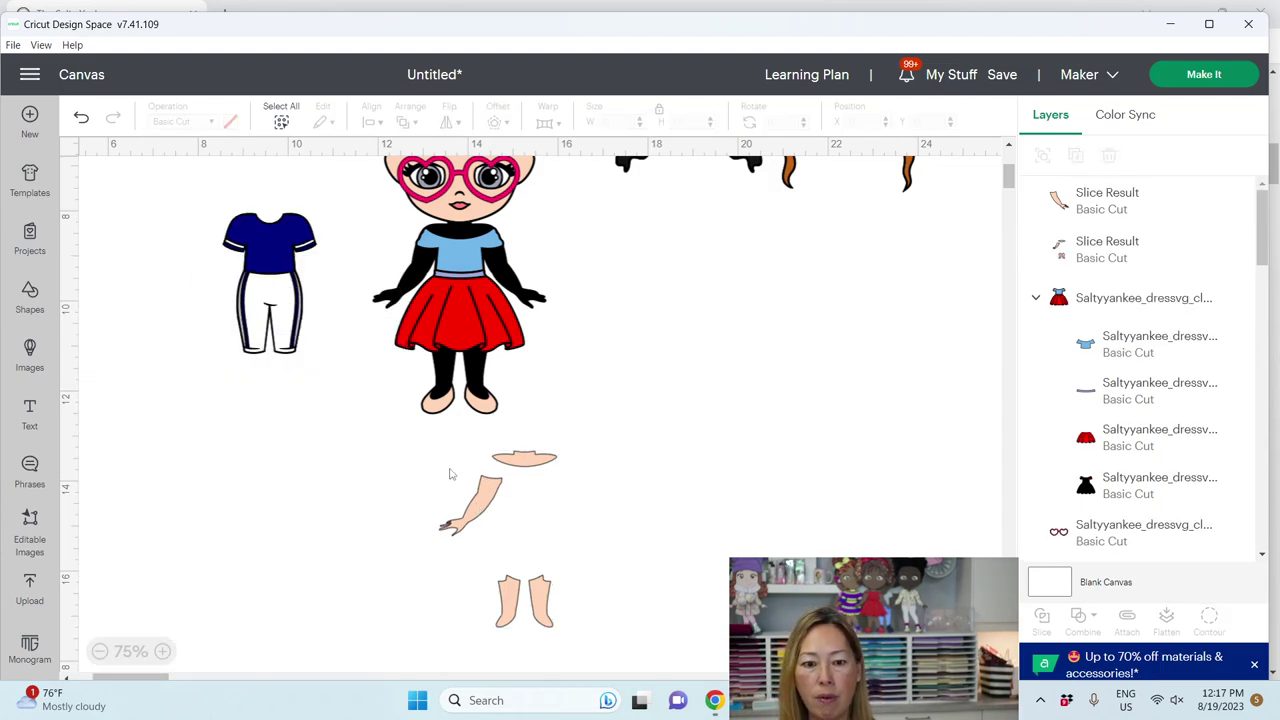
{"action": "left_click_drag", "start_coordinate": [513, 469], "coordinate": [207, 398]}
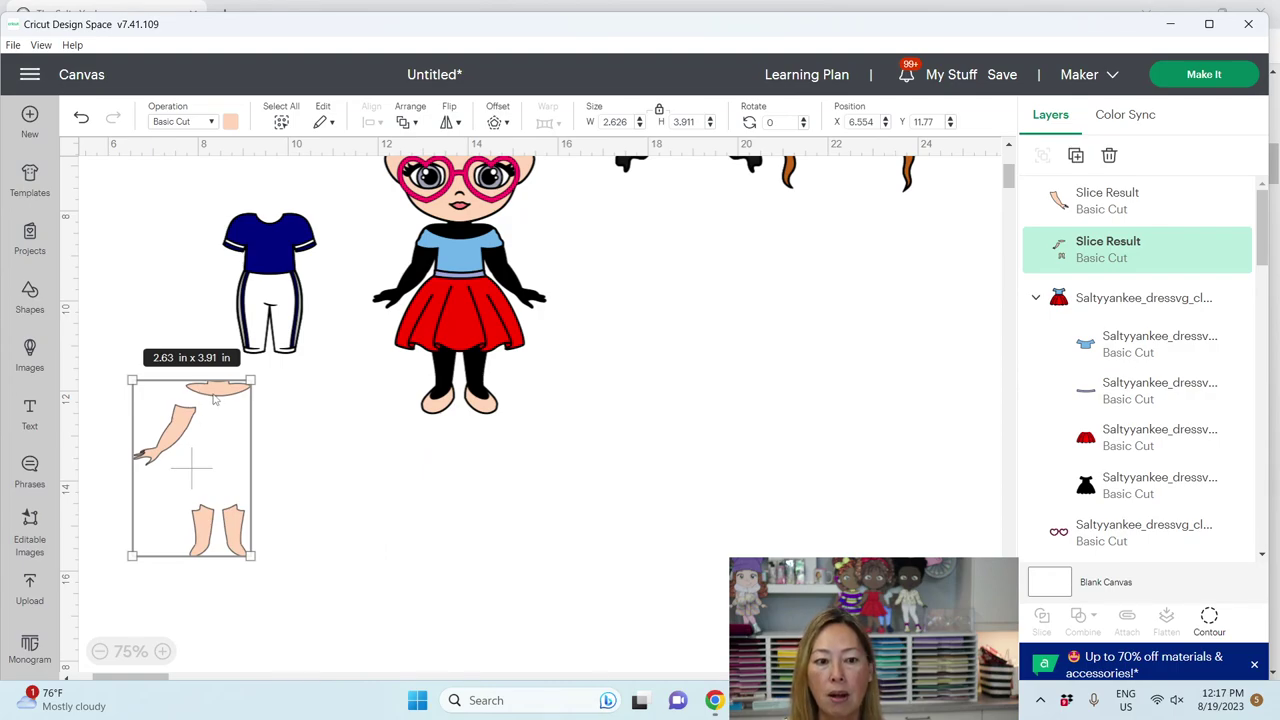
{"action": "left_click", "coordinate": [1076, 156]}
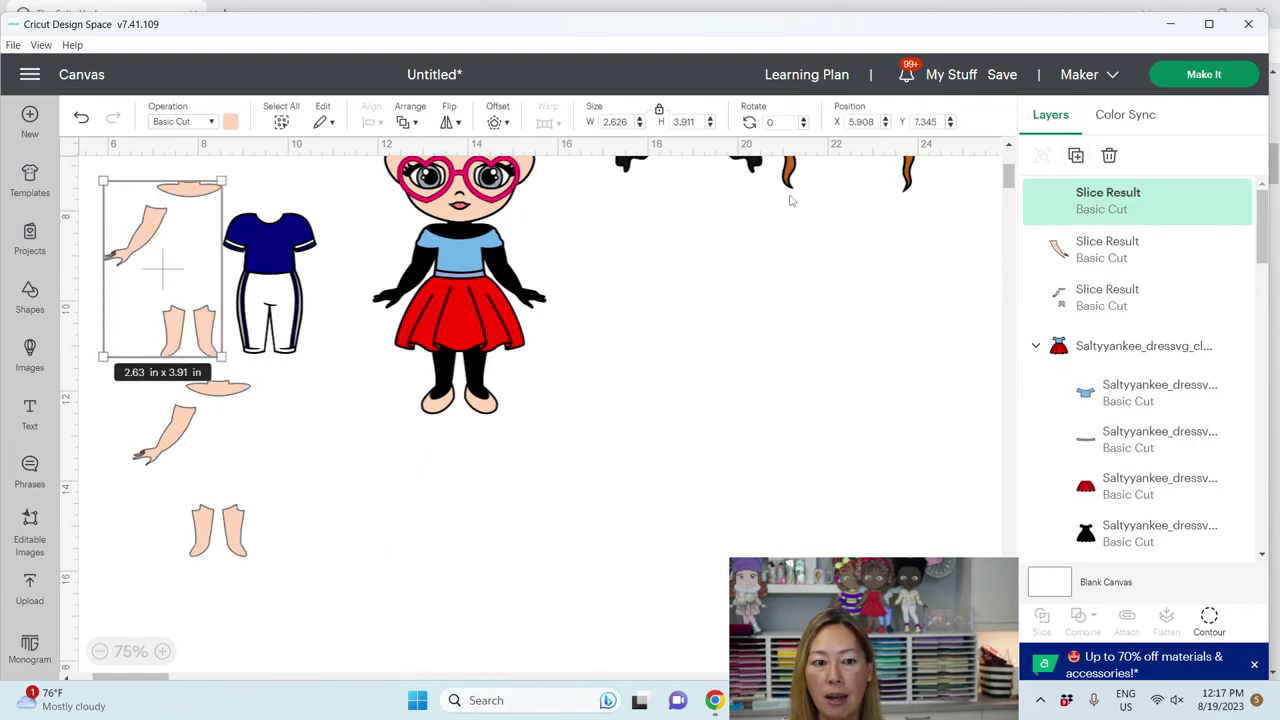
{"action": "left_click_drag", "start_coordinate": [152, 228], "coordinate": [330, 427]}
Contour the copy down to one arm, place it left of the shirt, and delete the shoulder-and-legs piece.
{"action": "left_click", "coordinate": [1209, 618]}
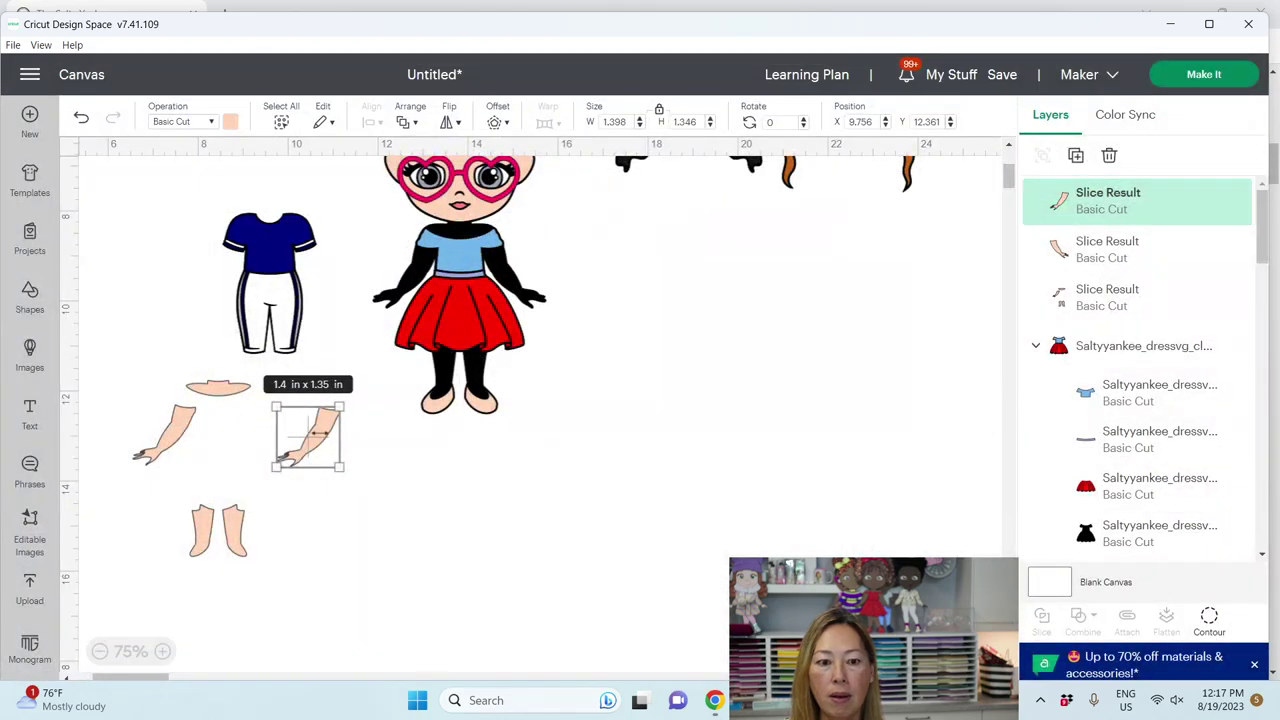
{"action": "left_click_drag", "start_coordinate": [322, 440], "coordinate": [598, 550]}
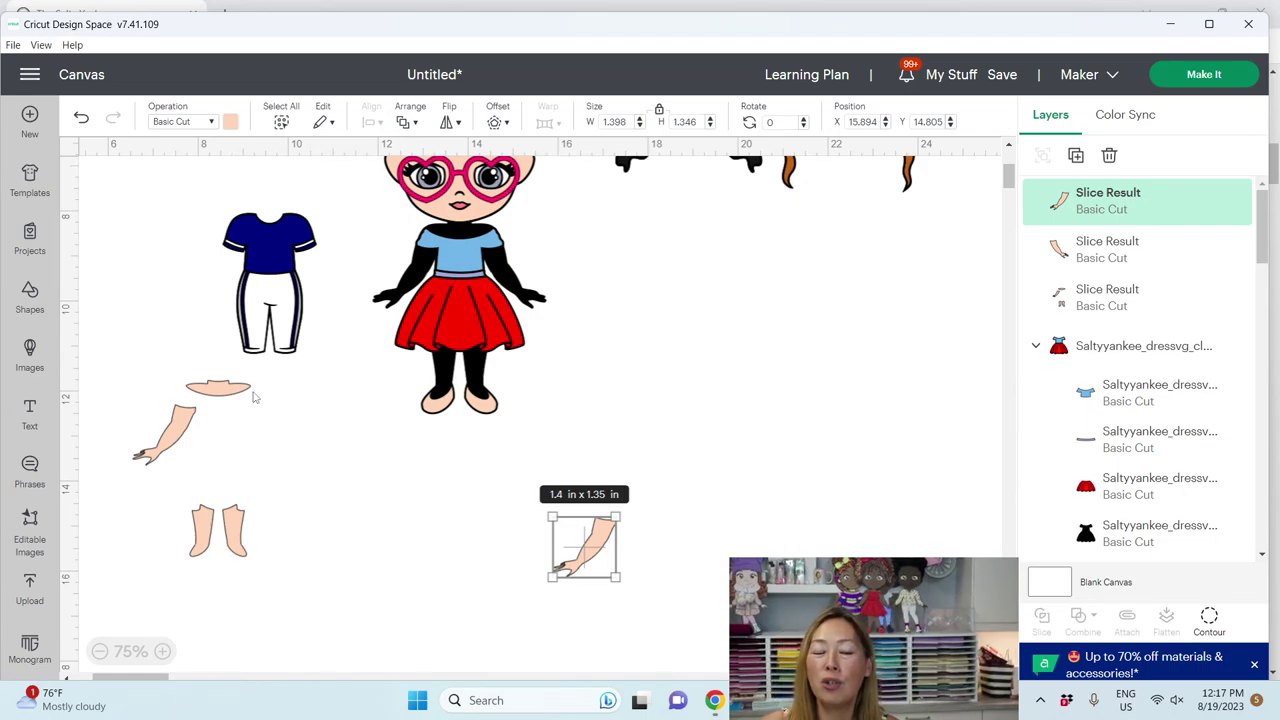
{"action": "left_click_drag", "start_coordinate": [585, 558], "coordinate": [146, 258]}
{"action": "left_click", "coordinate": [218, 386]}
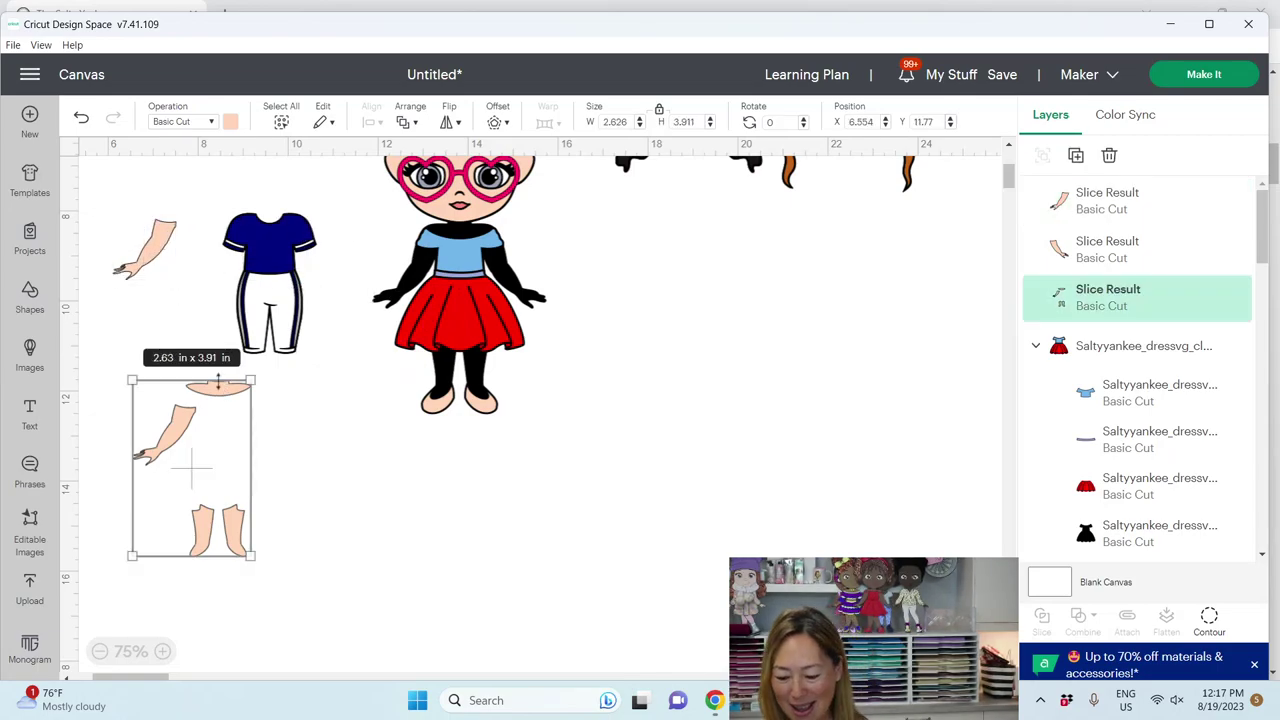
{"action": "key", "text": "Delete"}
Take the heart glasses off the girl and put the orange bun hair on her head.
{"action": "scroll", "coordinate": [218, 382], "scroll_direction": "up", "scroll_amount": 3}
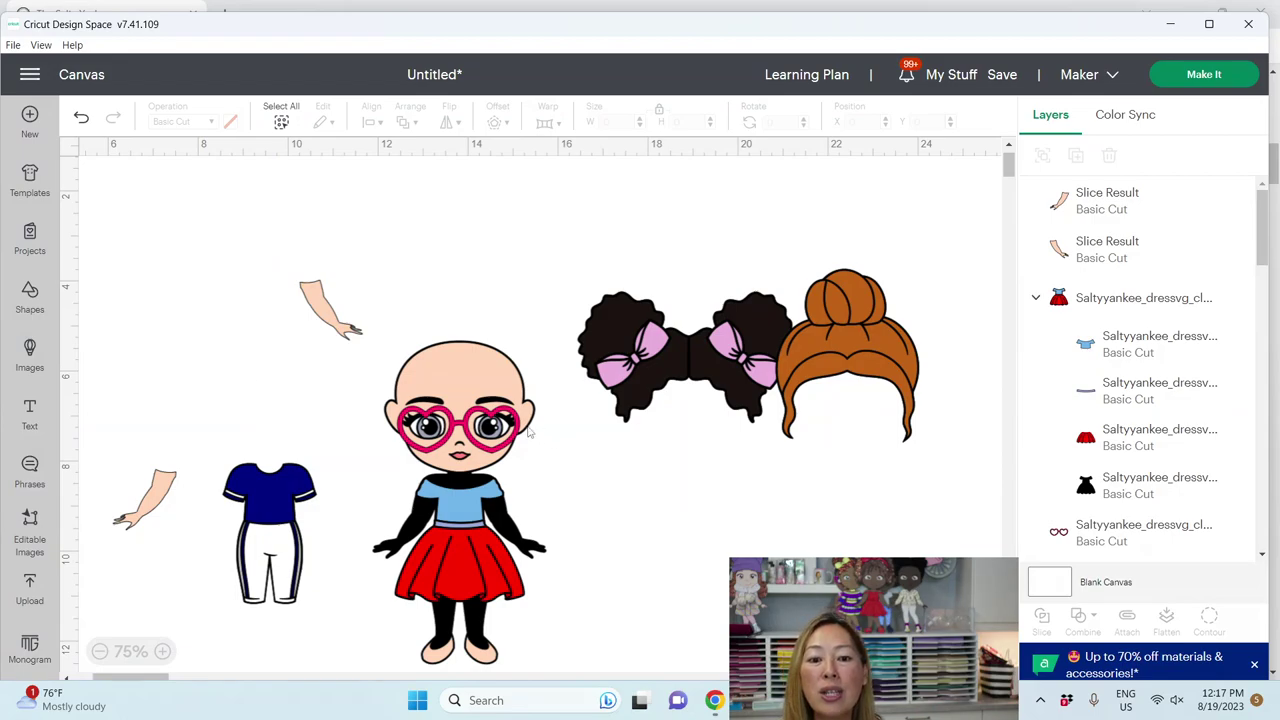
{"action": "left_click_drag", "start_coordinate": [505, 425], "coordinate": [760, 528]}
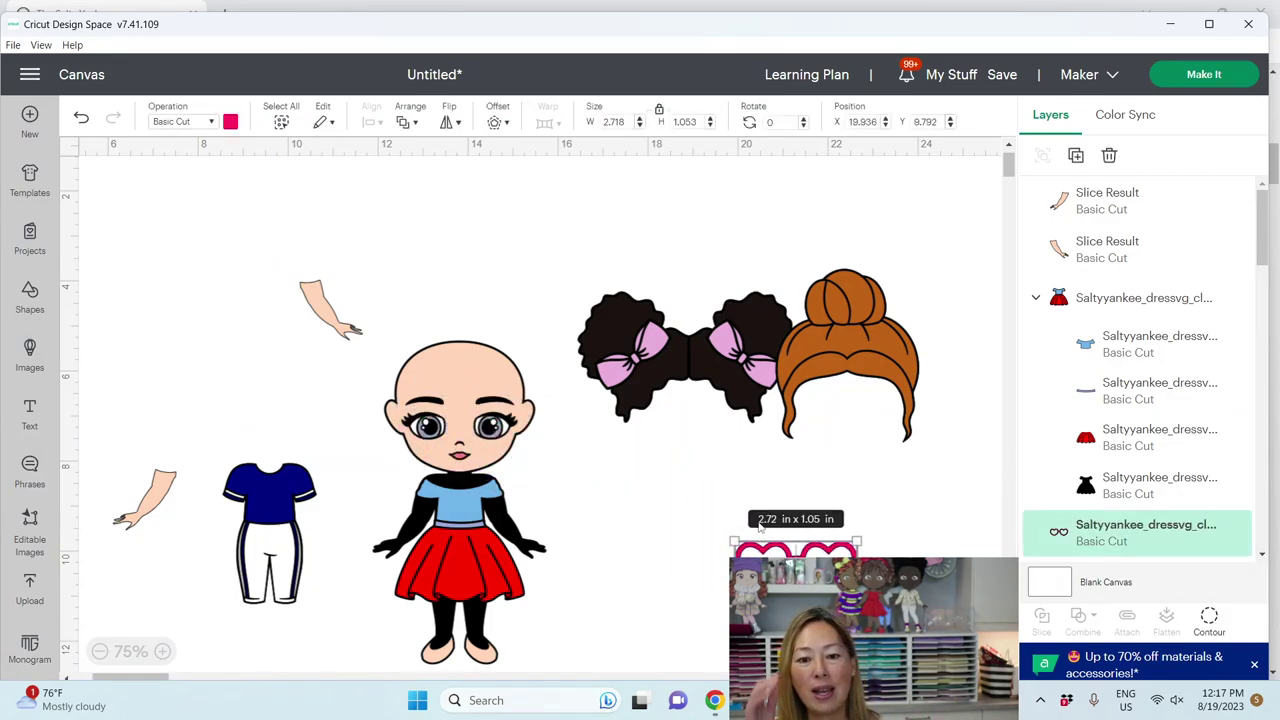
{"action": "left_click_drag", "start_coordinate": [897, 367], "coordinate": [451, 368]}
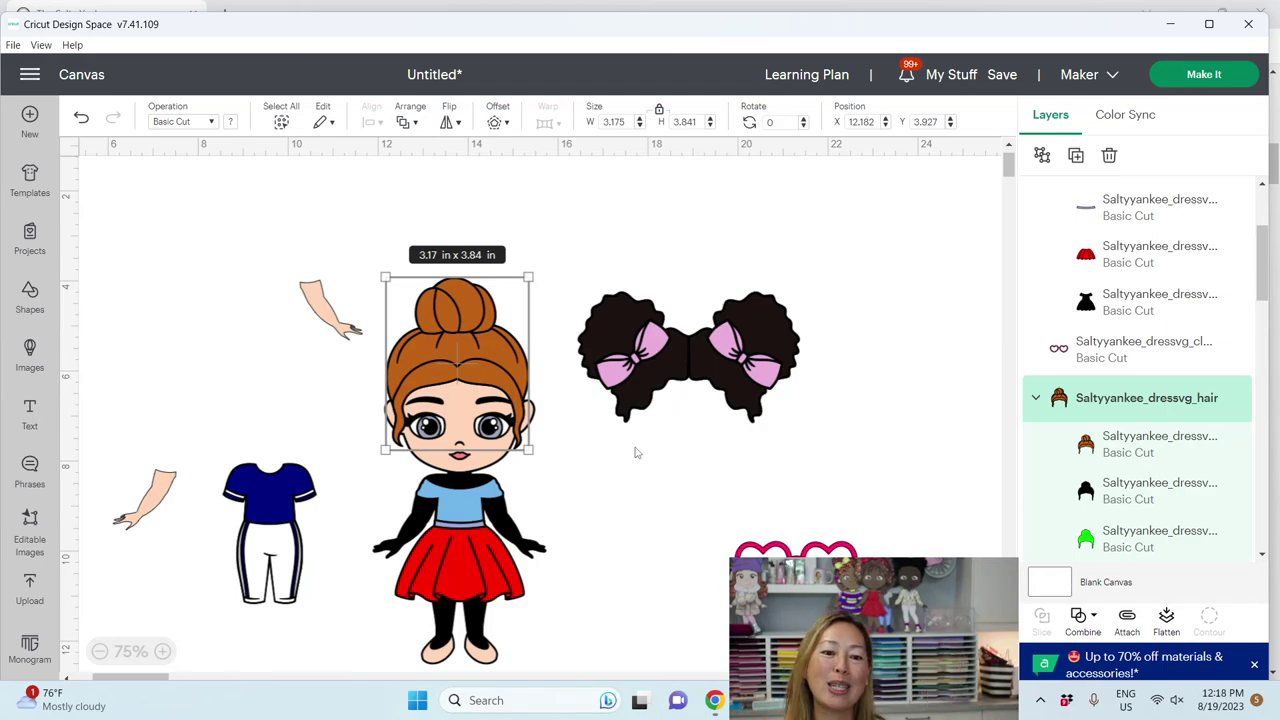
Select the green hair shape inside the hair group together with the face layer.
{"action": "left_click", "coordinate": [729, 221]}
{"action": "left_click", "coordinate": [463, 326]}
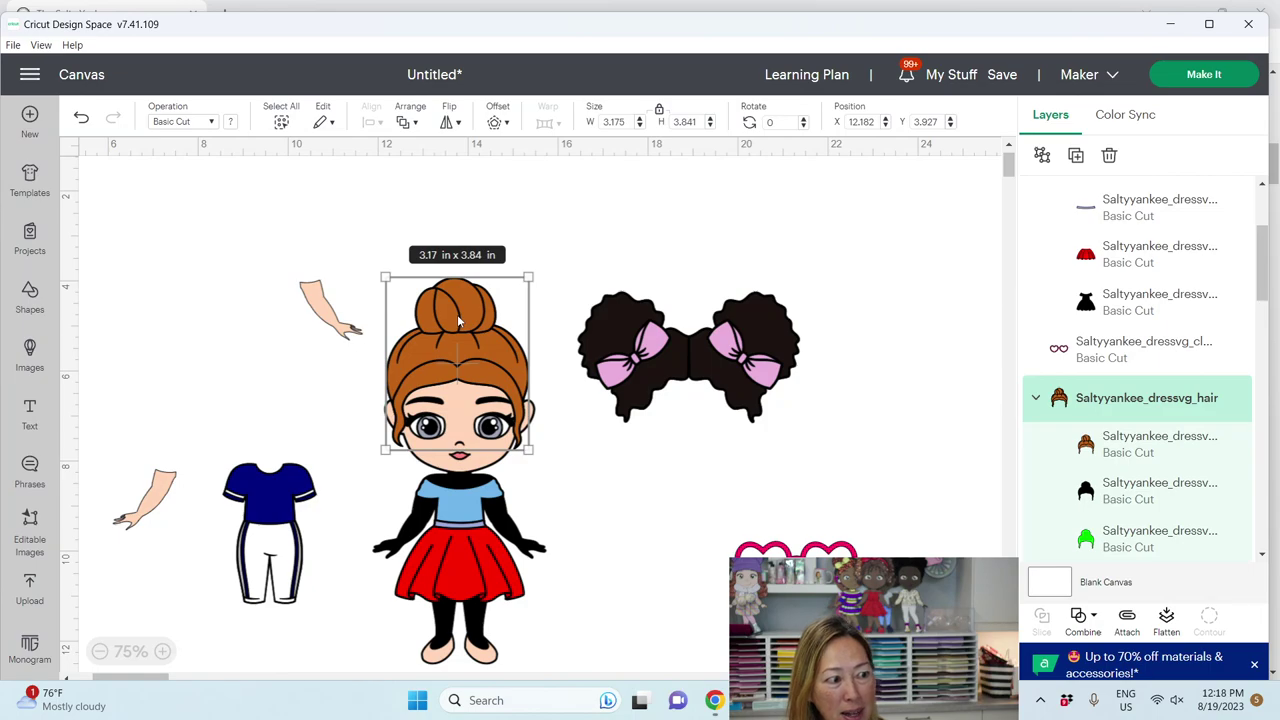
{"action": "scroll", "coordinate": [1170, 360], "scroll_direction": "down", "scroll_amount": 2}
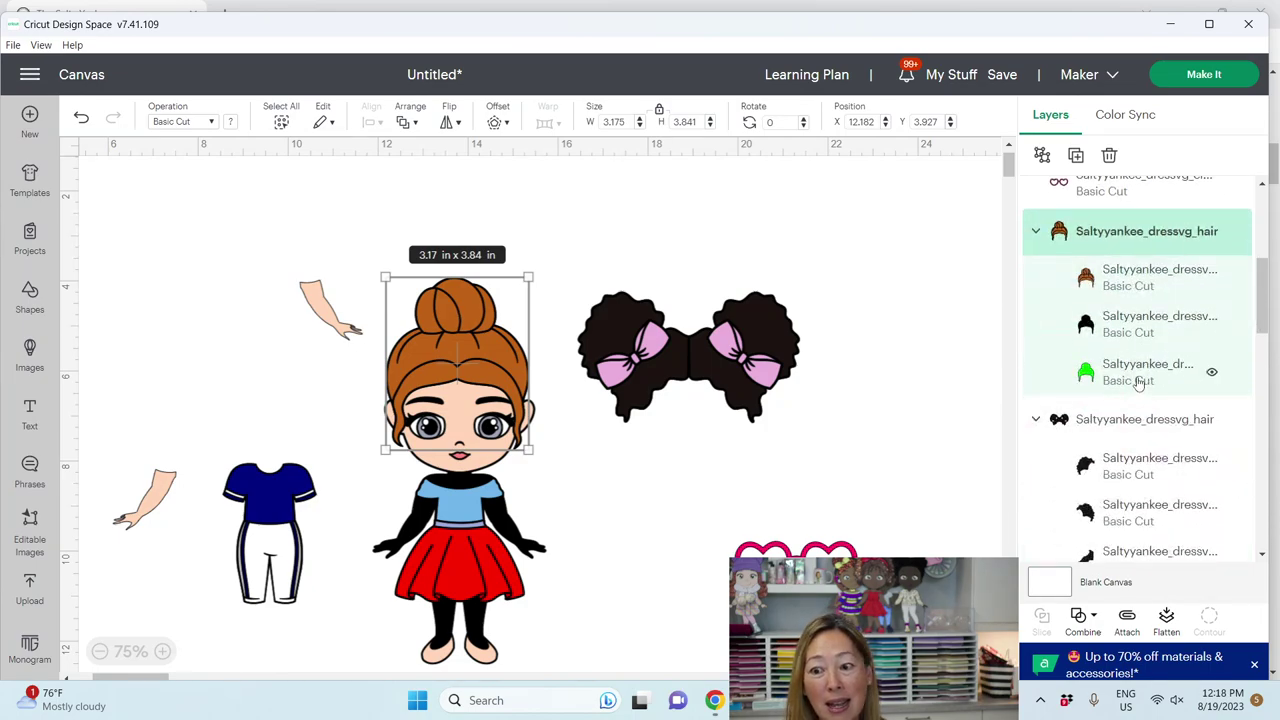
{"action": "left_click", "coordinate": [1136, 376]}
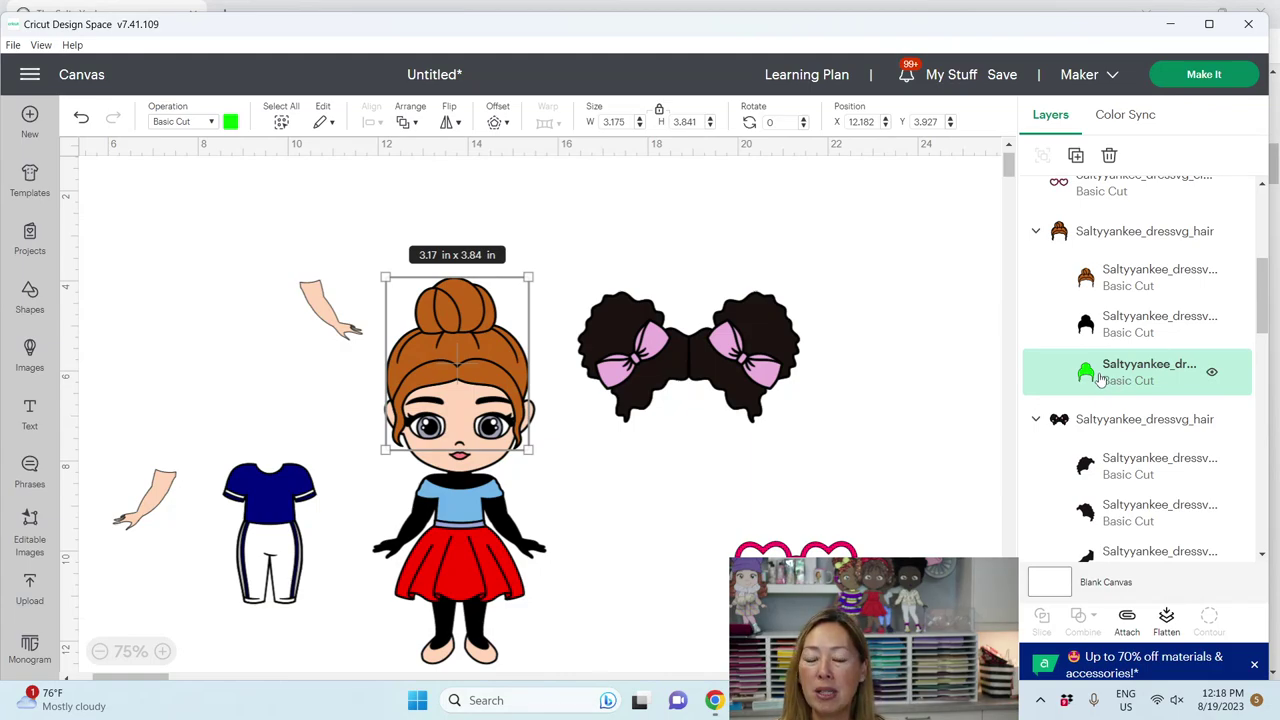
{"action": "scroll", "coordinate": [1100, 378], "scroll_direction": "down", "scroll_amount": 5}
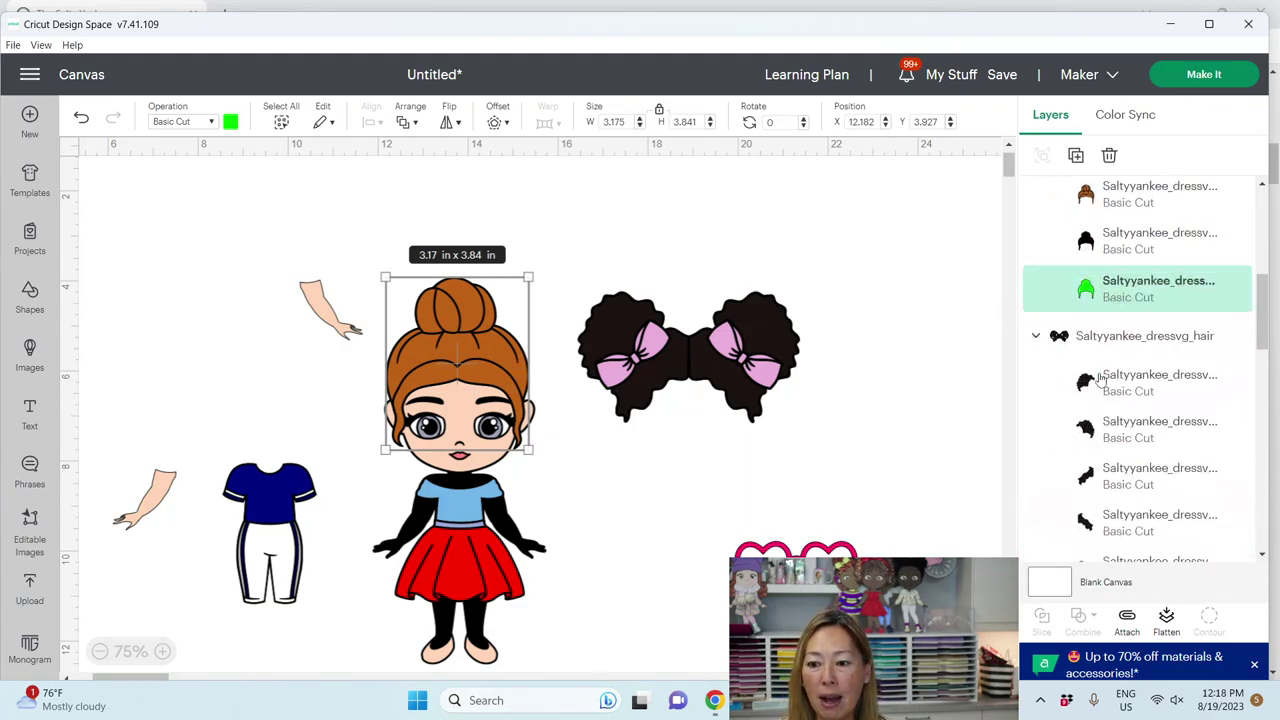
{"action": "scroll", "coordinate": [1100, 378], "scroll_direction": "down", "scroll_amount": 5}
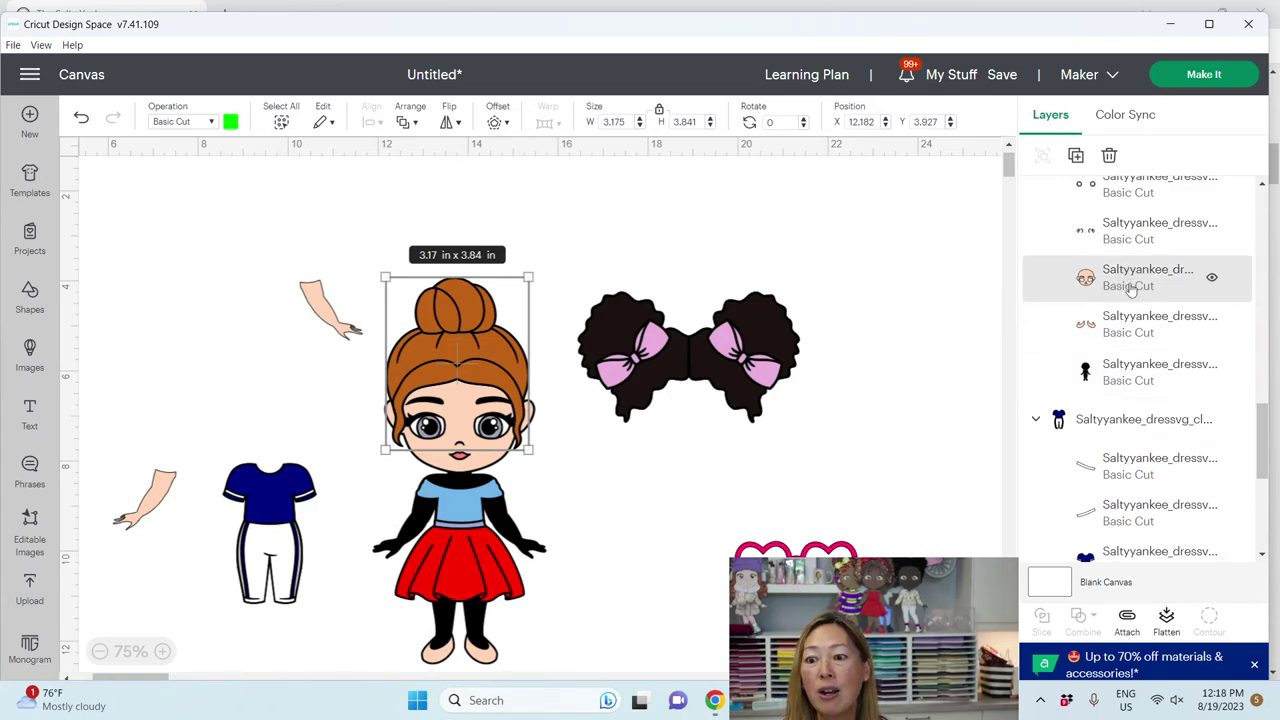
{"action": "left_click", "coordinate": [1130, 289], "text": "shift"}
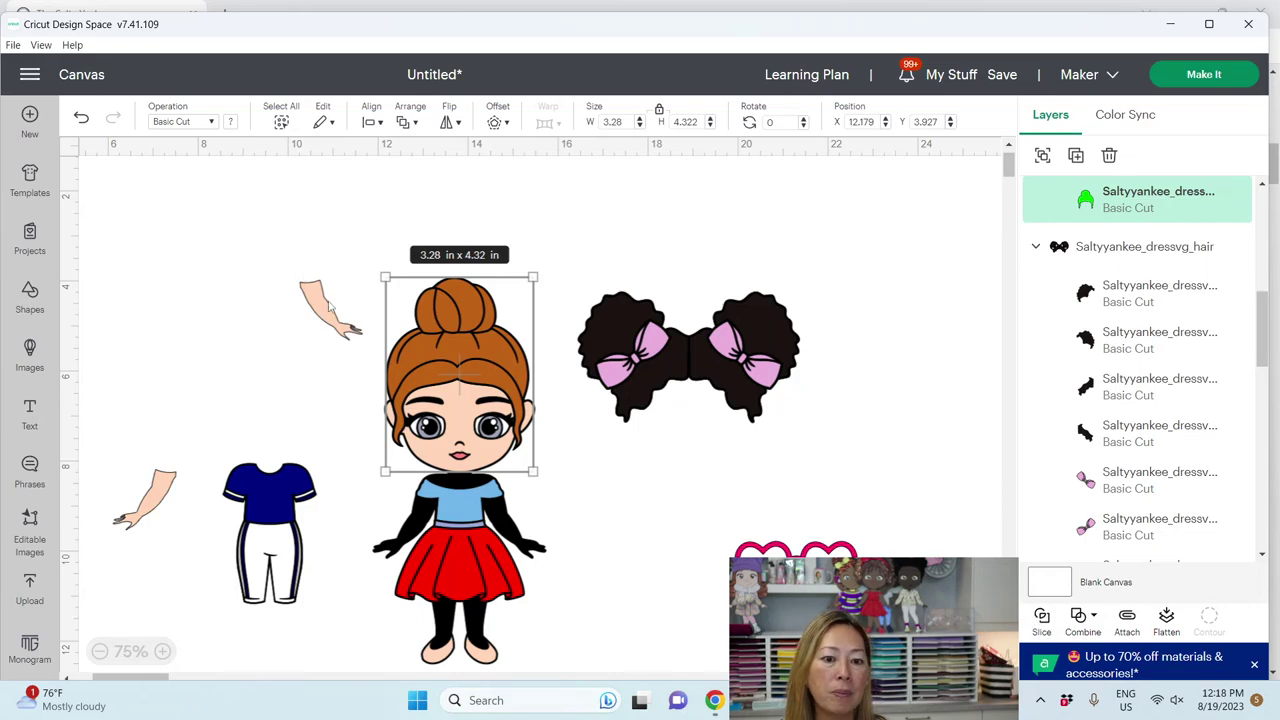
Move the sliced hair pieces aside, set the face piece at top left, and delete the peach scrap.
{"action": "left_click_drag", "start_coordinate": [455, 330], "coordinate": [864, 305]}
{"action": "left_click_drag", "start_coordinate": [436, 375], "coordinate": [463, 247]}
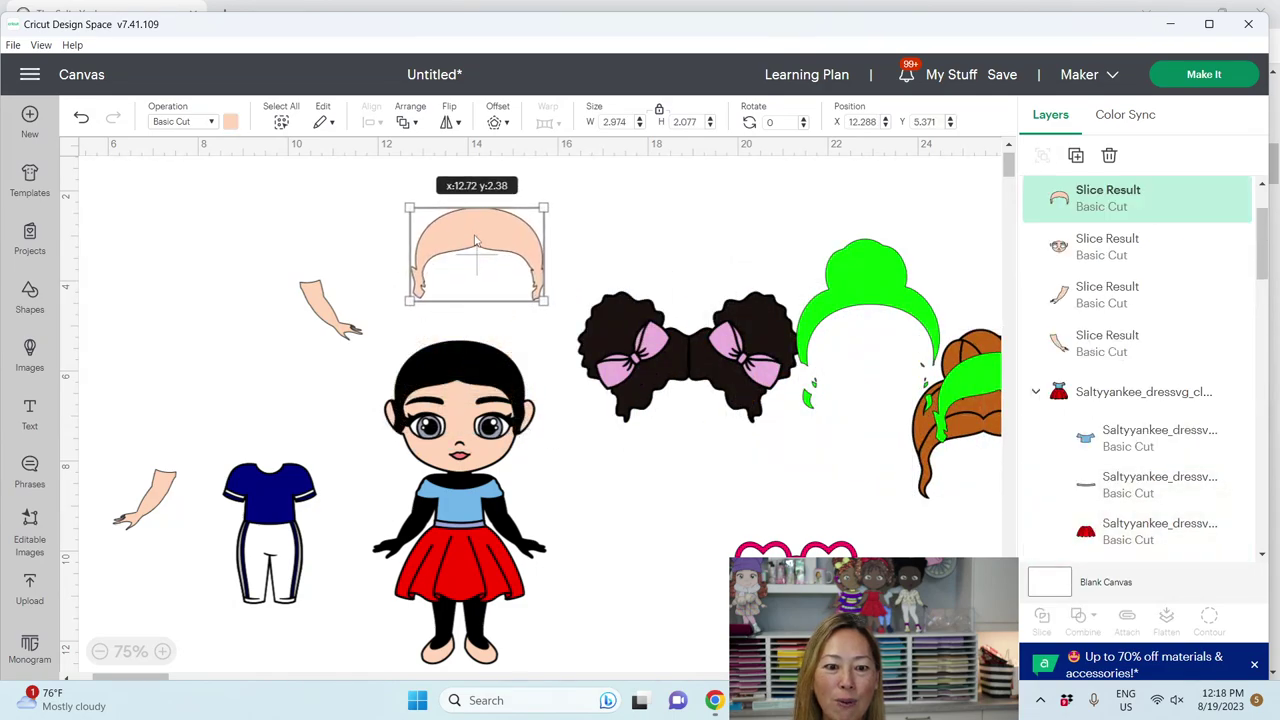
{"action": "left_click", "coordinate": [580, 479]}
{"action": "left_click_drag", "start_coordinate": [505, 455], "coordinate": [658, 503]}
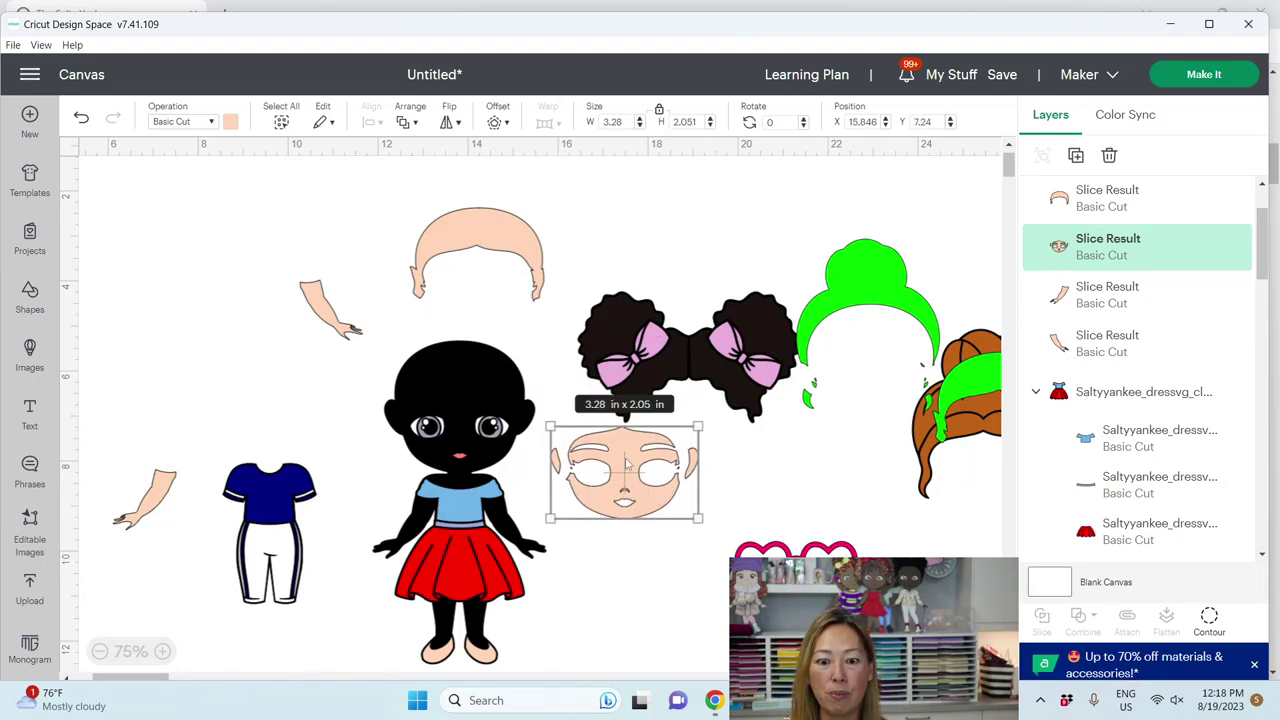
{"action": "left_click_drag", "start_coordinate": [626, 462], "coordinate": [198, 218]}
{"action": "left_click", "coordinate": [514, 240]}
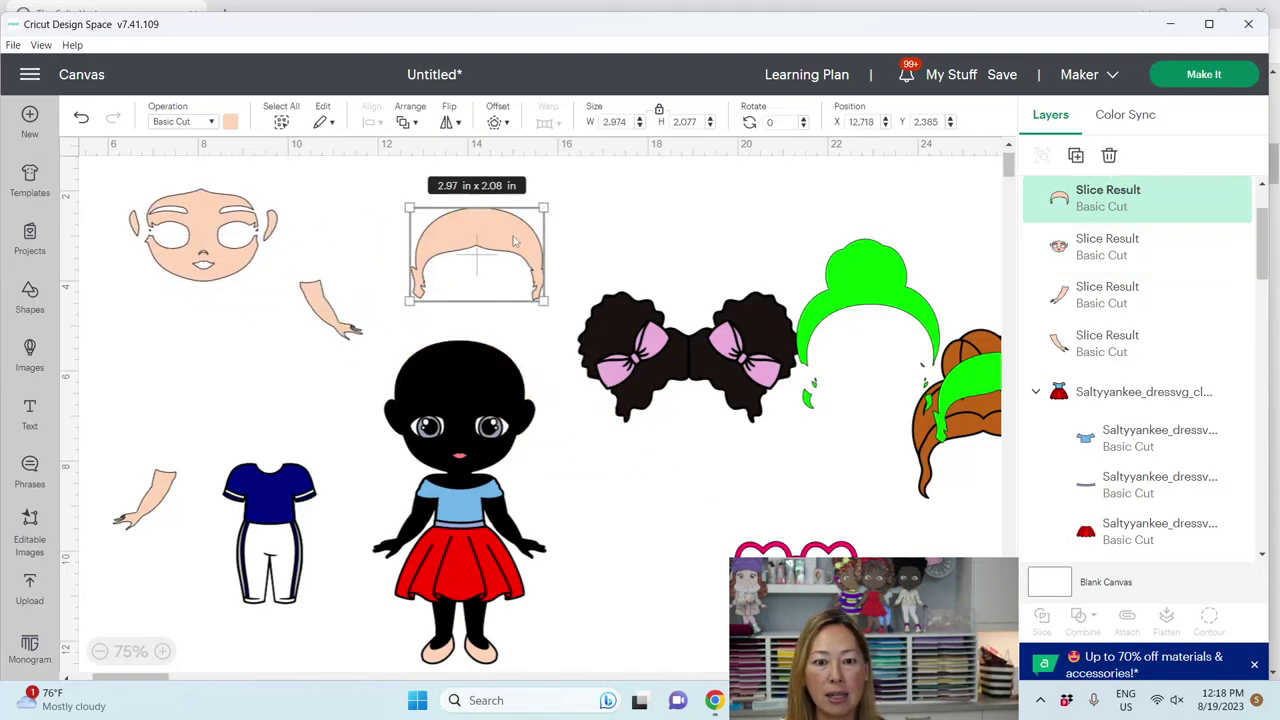
{"action": "key", "text": "Delete"}
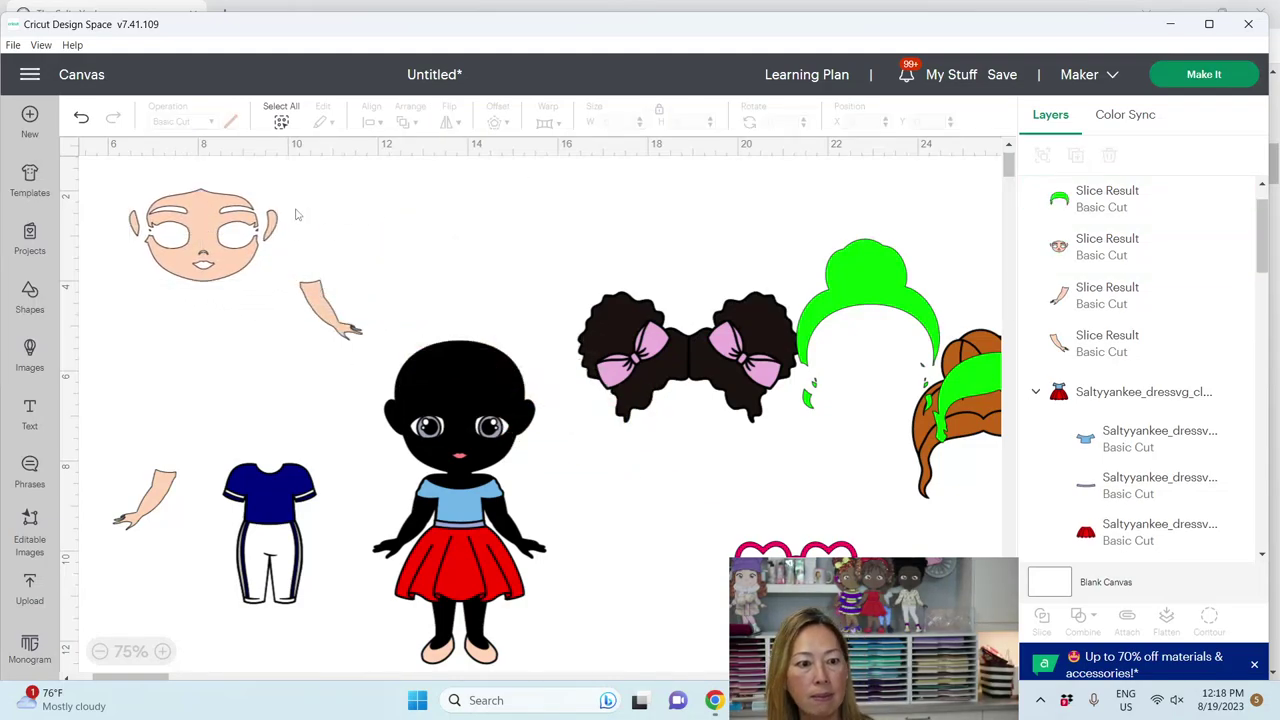
Add a circle beside the face piece and slice the face with it.
{"action": "left_click", "coordinate": [30, 295]}
{"action": "left_click", "coordinate": [118, 418]}
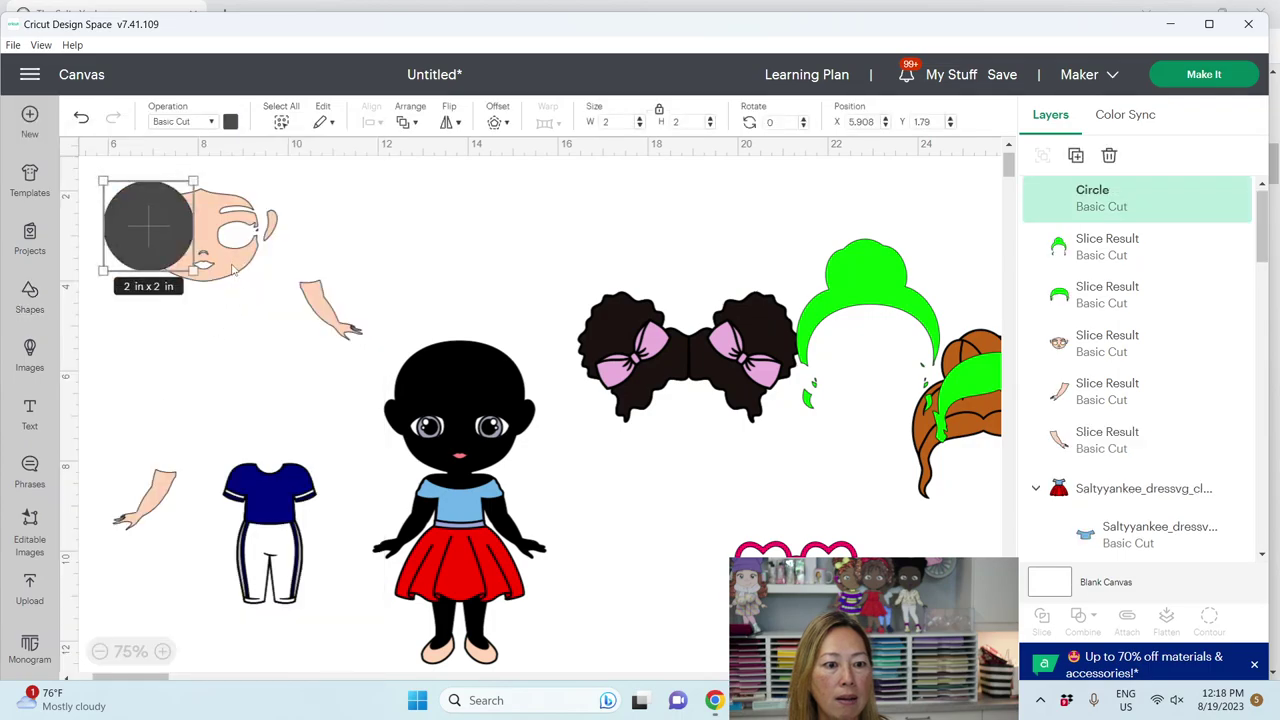
{"action": "left_click_drag", "start_coordinate": [174, 237], "coordinate": [196, 222]}
{"action": "left_click", "coordinate": [509, 209]}
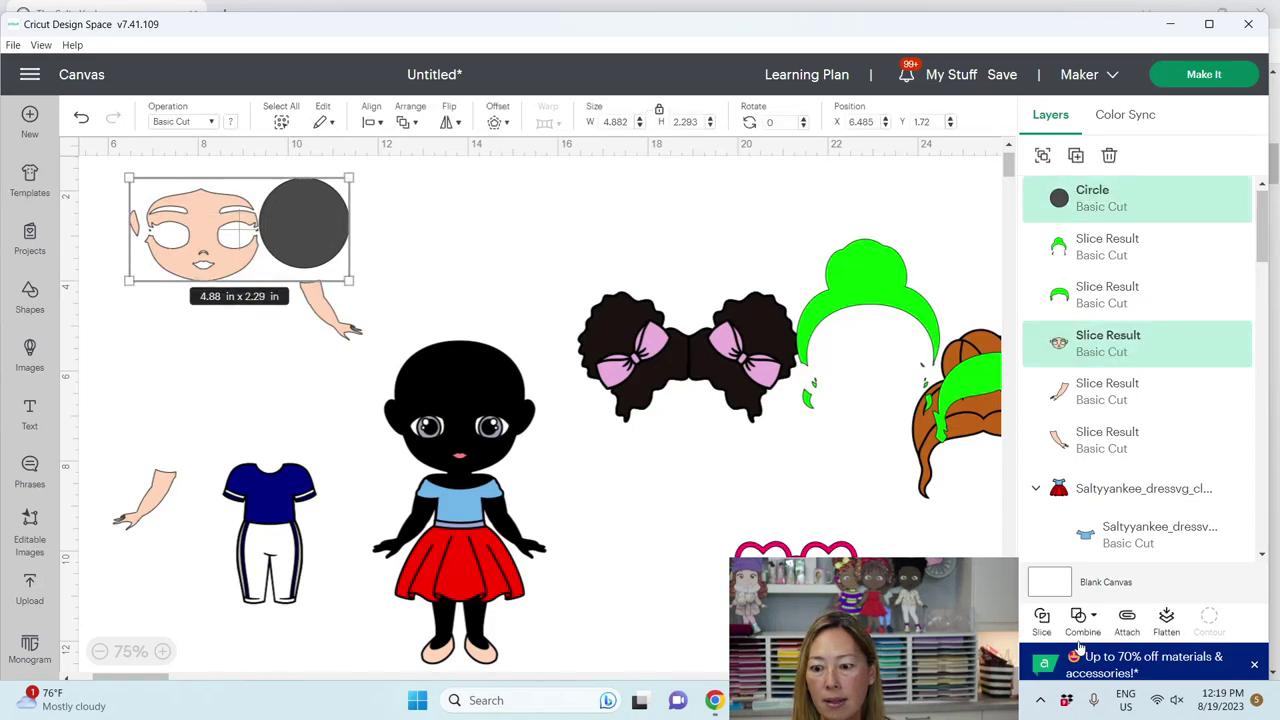
{"action": "left_click", "coordinate": [1043, 620]}
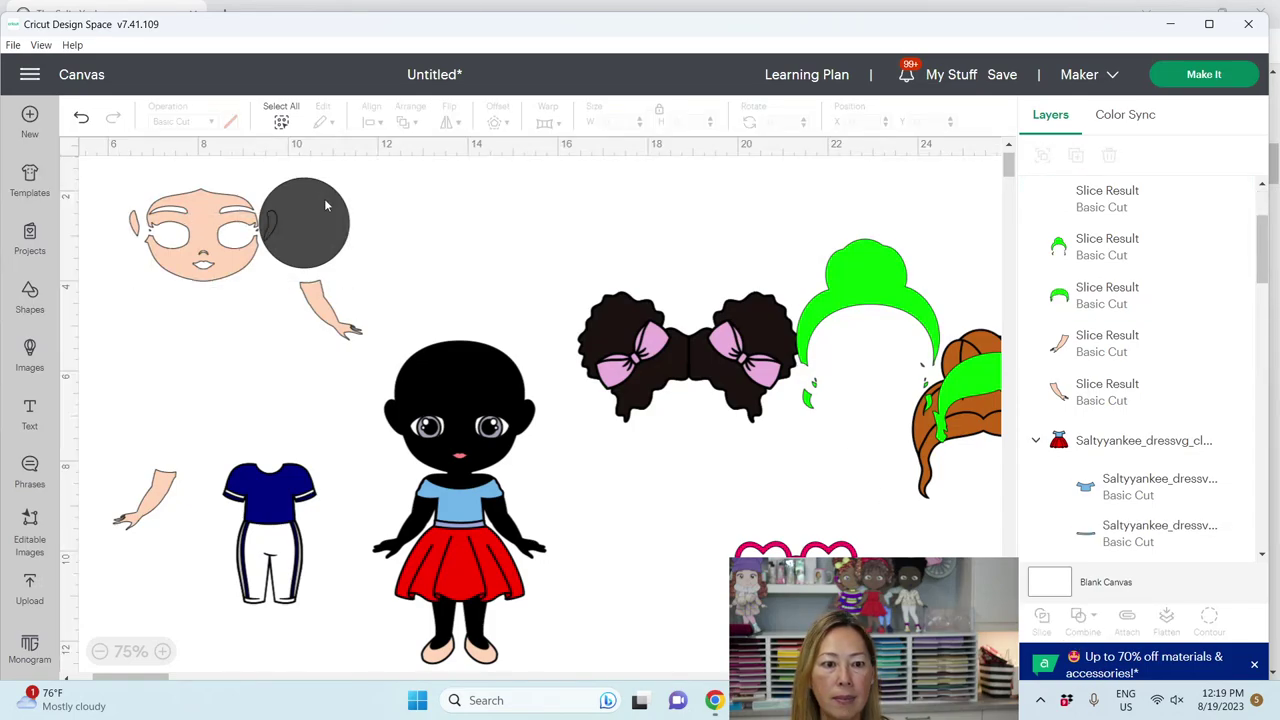
Move the sliced circle and ear piece away from the face and delete the small dark scrap.
{"action": "left_click_drag", "start_coordinate": [324, 198], "coordinate": [474, 200]}
{"action": "left_click_drag", "start_coordinate": [270, 225], "coordinate": [372, 220]}
{"action": "left_click_drag", "start_coordinate": [270, 230], "coordinate": [316, 210]}
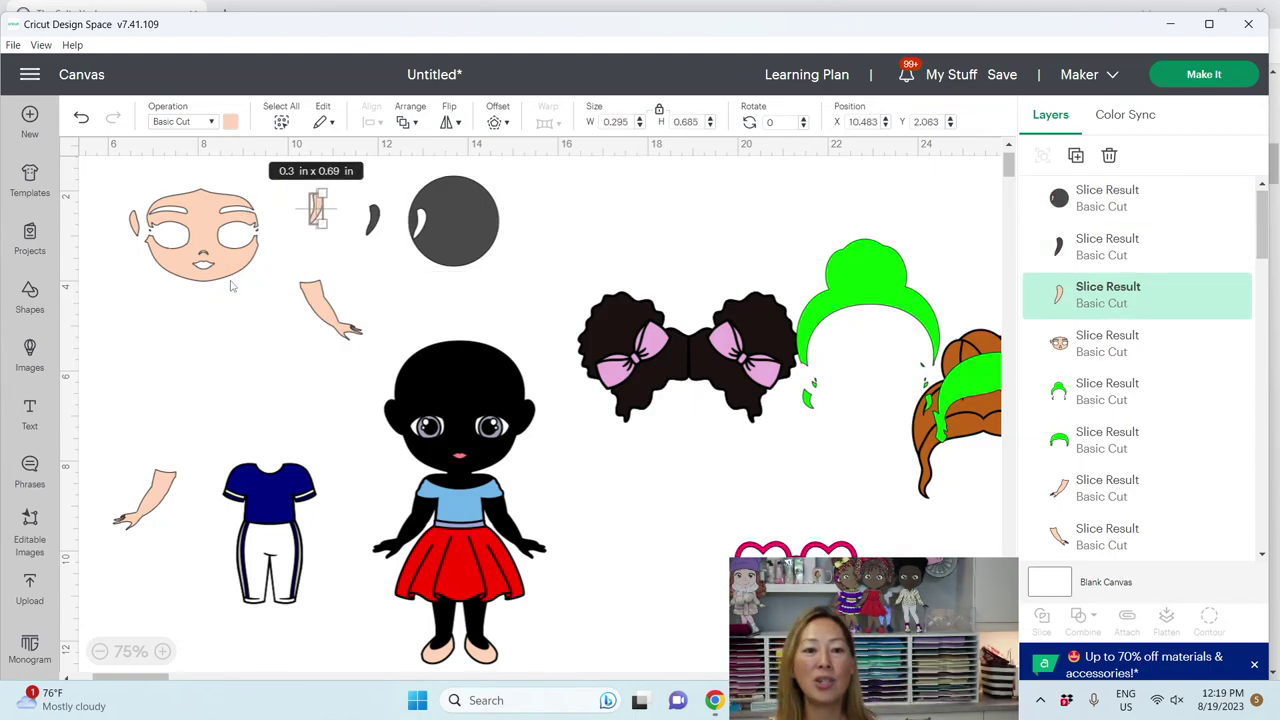
{"action": "left_click", "coordinate": [371, 222]}
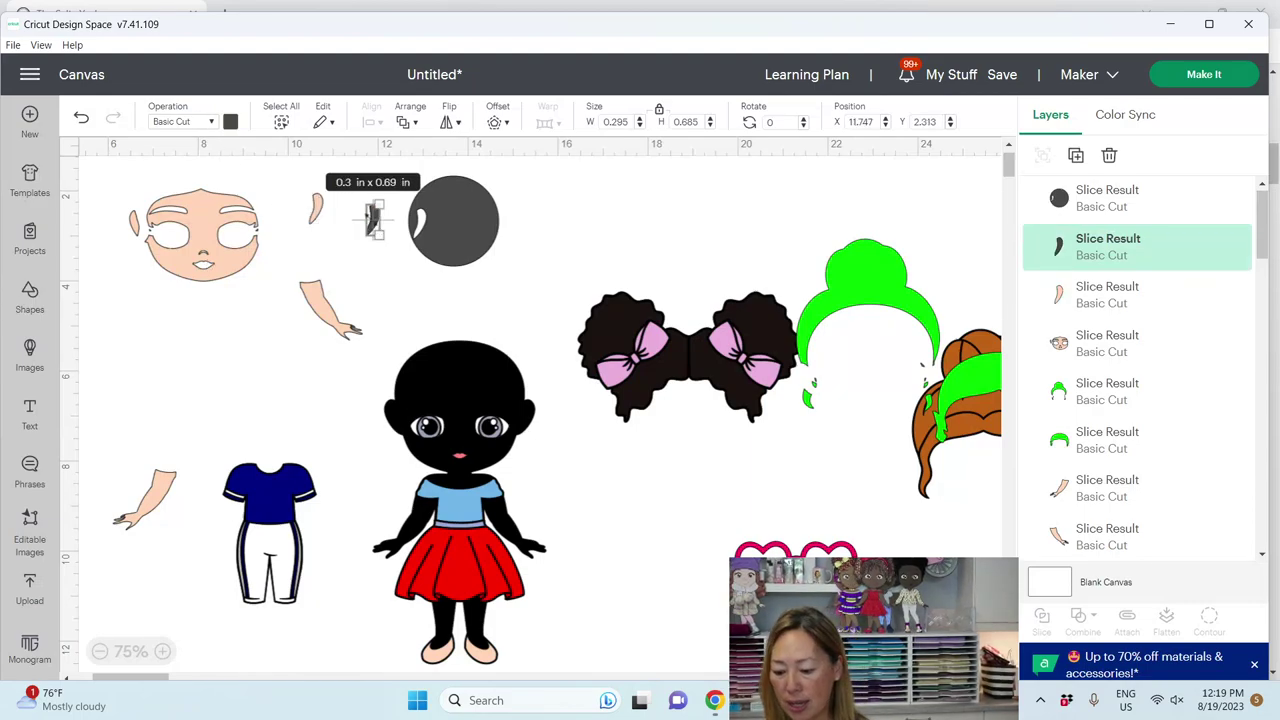
{"action": "key", "text": "Delete"}
Move the face piece beside the dark circle and select both together.
{"action": "left_click_drag", "start_coordinate": [230, 222], "coordinate": [583, 226]}
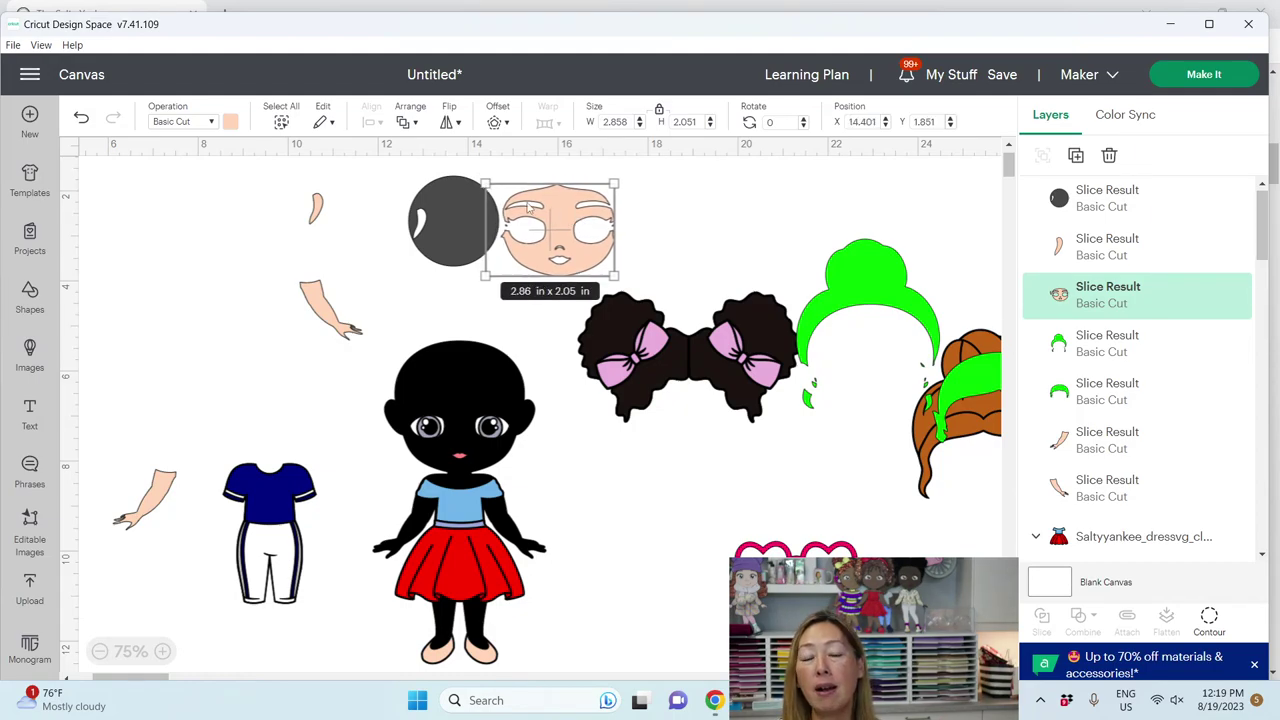
{"action": "left_click", "coordinate": [432, 178]}
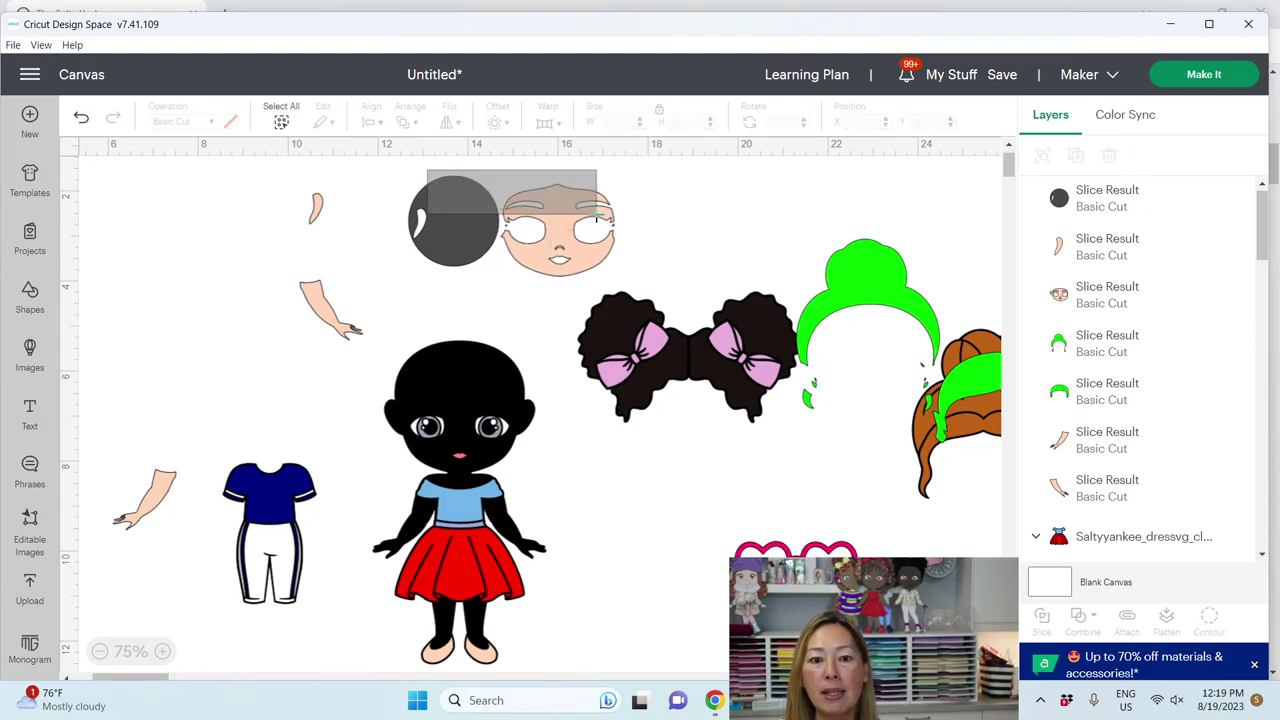
{"action": "left_click", "coordinate": [597, 215]}
{"action": "left_click", "coordinate": [686, 222]}
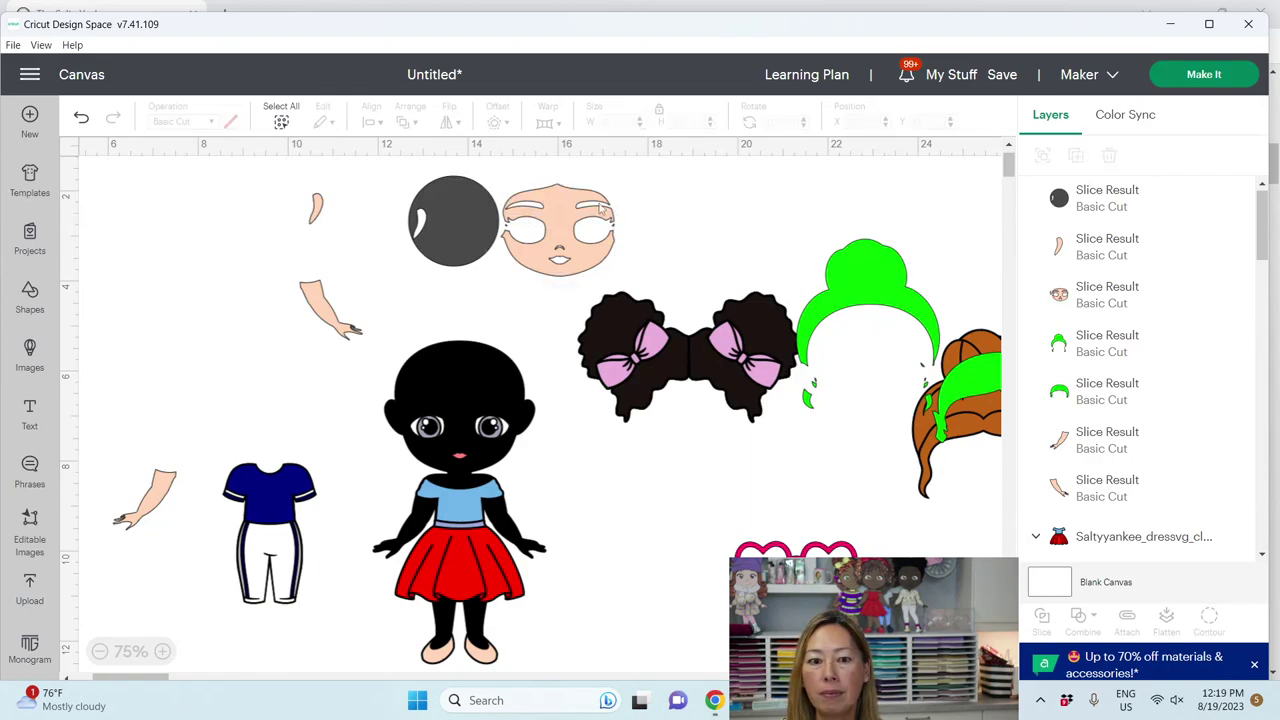
{"action": "left_click_drag", "start_coordinate": [430, 172], "coordinate": [622, 268]}
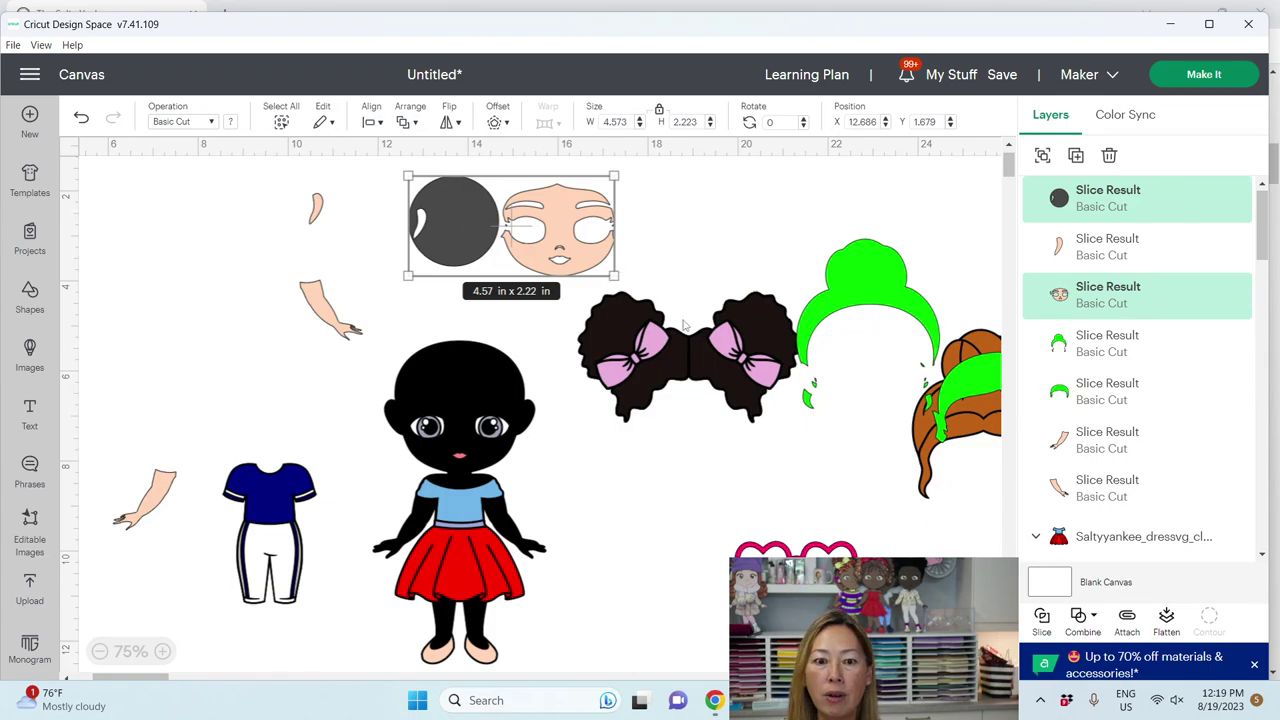
{"action": "left_click", "coordinate": [706, 224]}
{"action": "left_click_drag", "start_coordinate": [397, 167], "coordinate": [660, 280]}
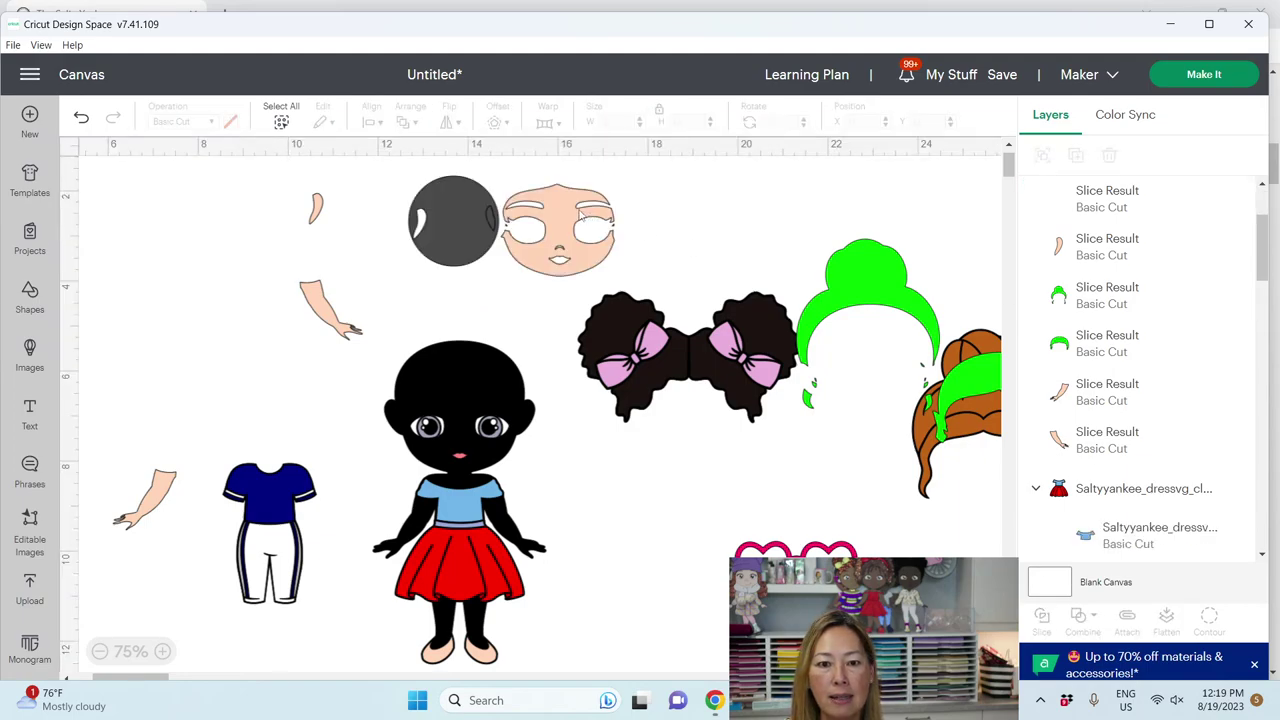
Separate the face from the dark circle, then delete the leftover dark circle and small dark piece.
{"action": "left_click_drag", "start_coordinate": [578, 213], "coordinate": [623, 210]}
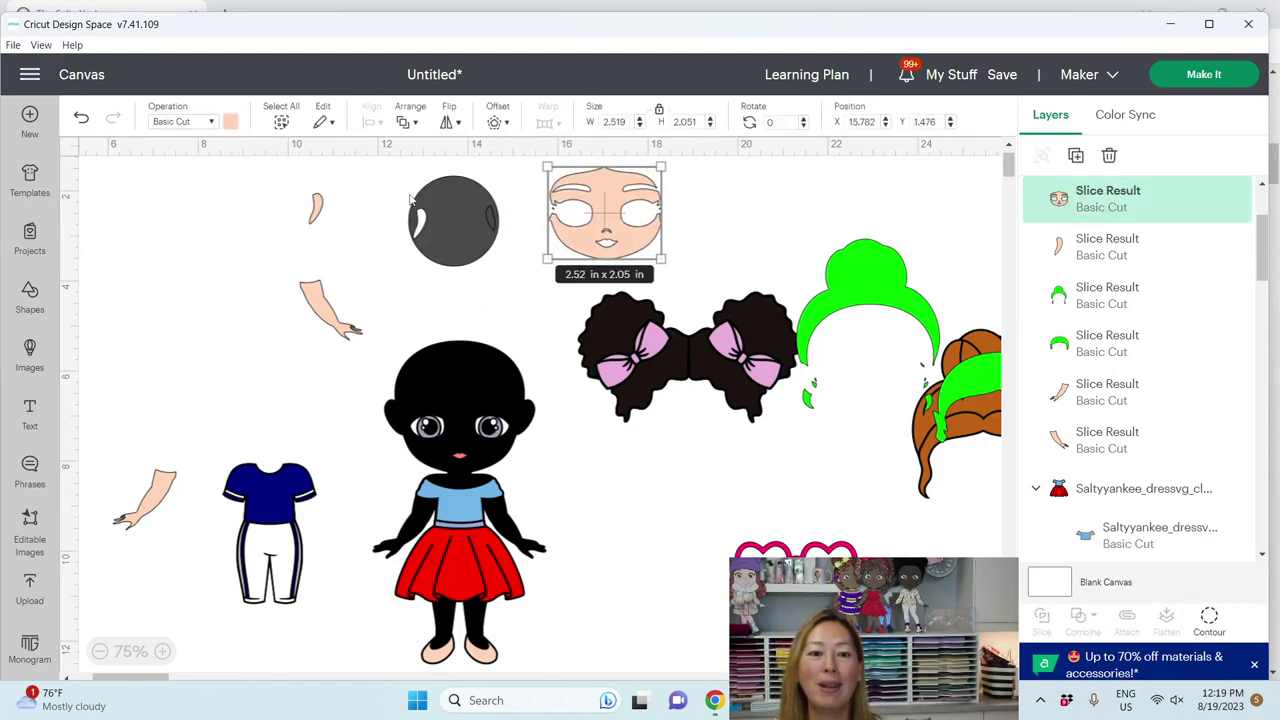
{"action": "left_click_drag", "start_coordinate": [412, 200], "coordinate": [365, 200]}
{"action": "key", "text": "Delete"}
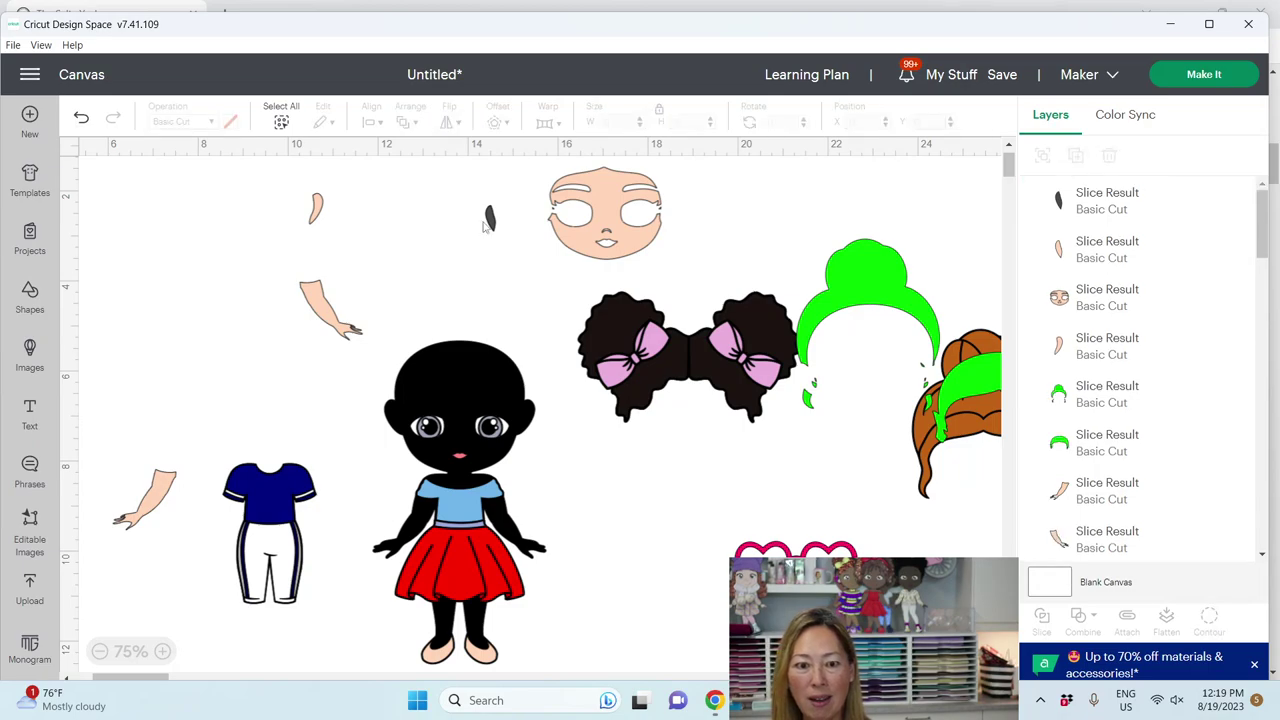
{"action": "left_click_drag", "start_coordinate": [488, 216], "coordinate": [256, 205]}
{"action": "key", "text": "Delete"}
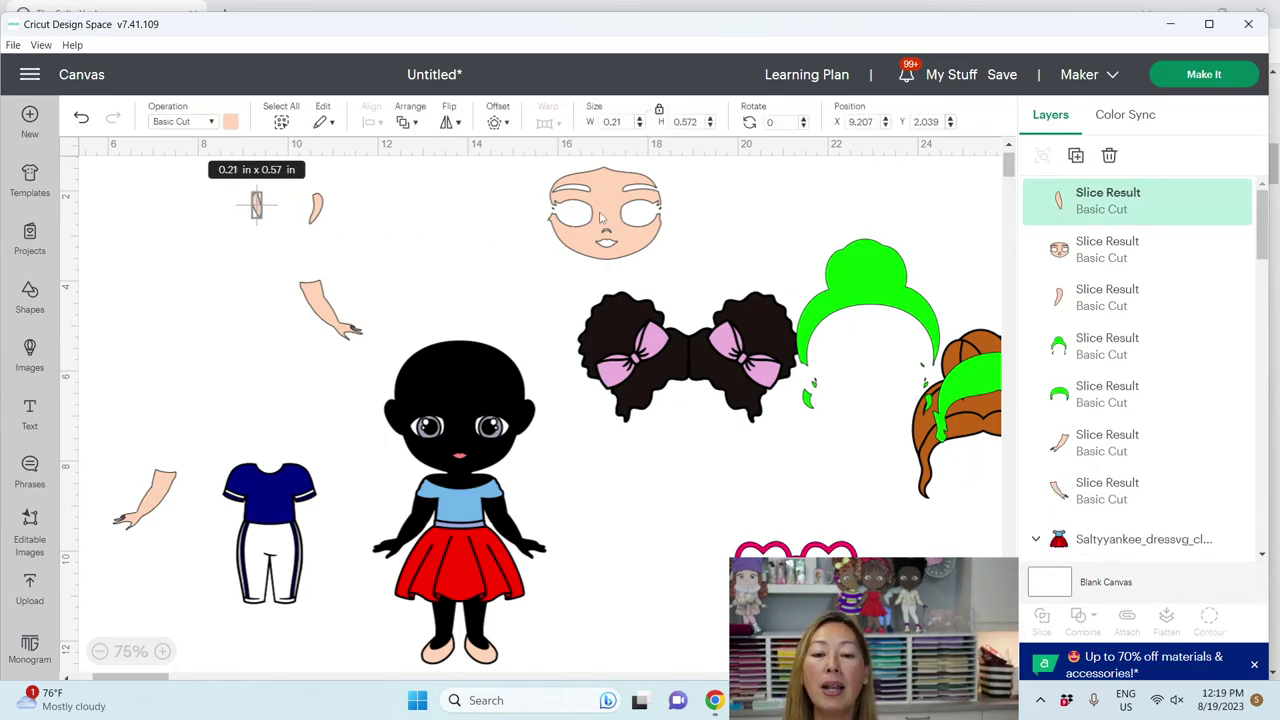
Move the peach face piece left and set the ear piece against its right side.
{"action": "left_click_drag", "start_coordinate": [604, 218], "coordinate": [397, 225]}
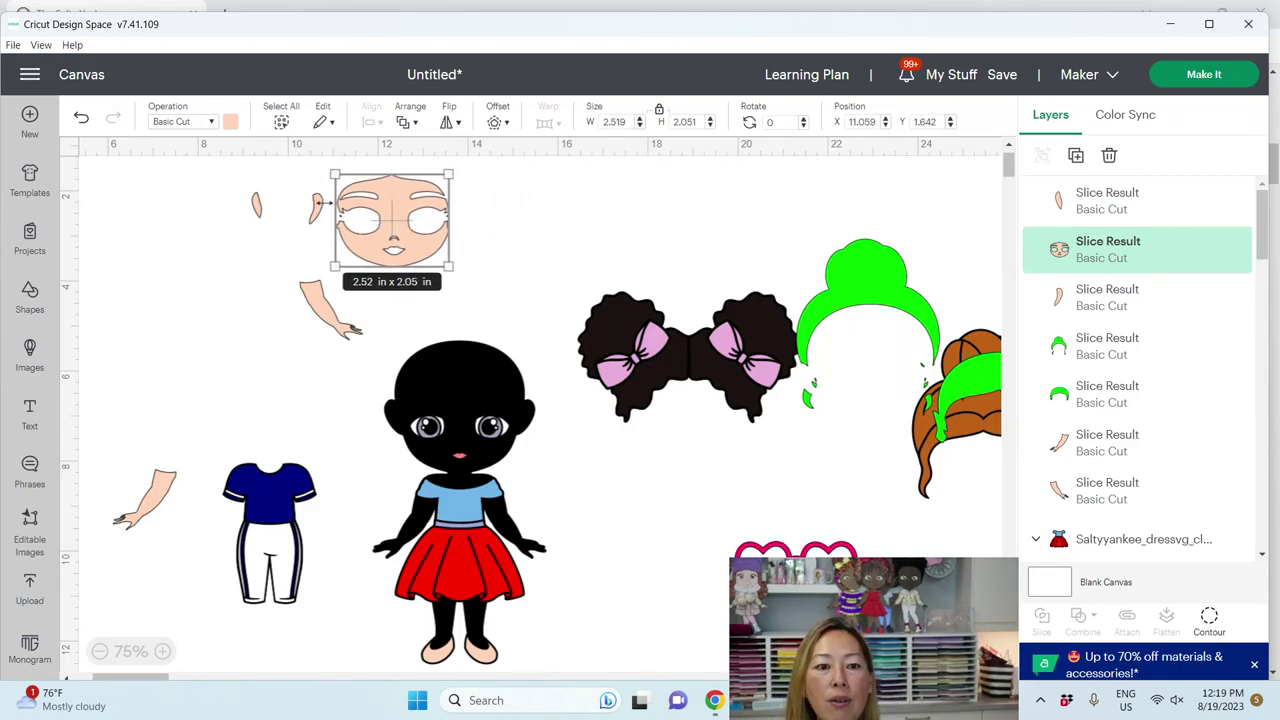
{"action": "left_click_drag", "start_coordinate": [320, 210], "coordinate": [433, 230]}
{"action": "left_click", "coordinate": [570, 200]}
{"action": "left_click", "coordinate": [652, 214]}
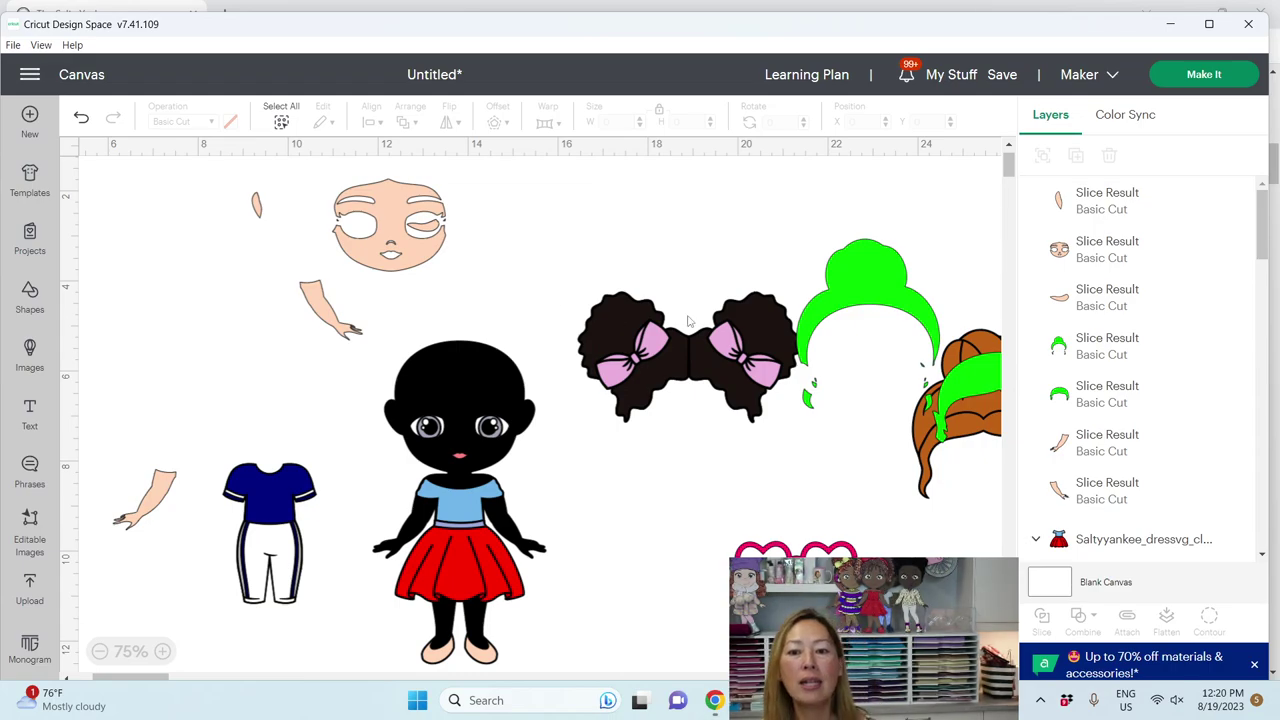
Move the green hair piece to the top right and place the brown bun hair on the doll.
{"action": "left_click_drag", "start_coordinate": [984, 425], "coordinate": [902, 247]}
{"action": "left_click_drag", "start_coordinate": [921, 375], "coordinate": [436, 333]}
{"action": "left_click", "coordinate": [575, 240]}
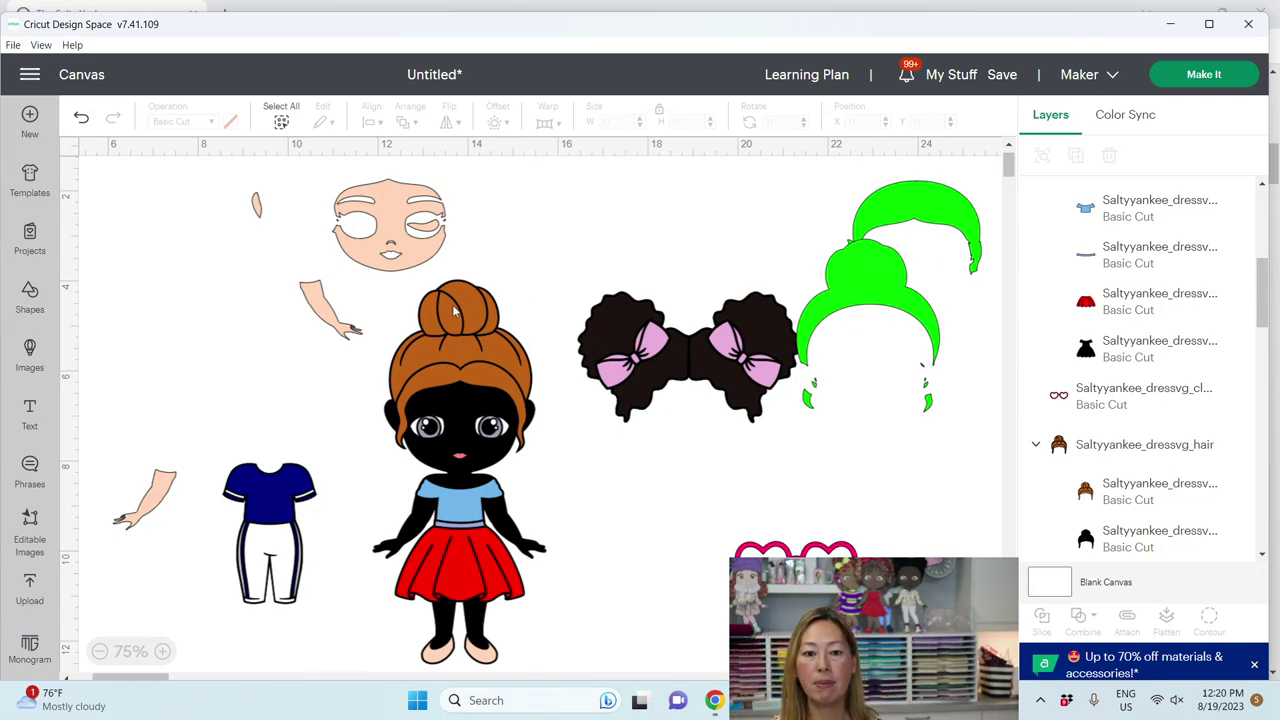
Weld the bun's black hair backing and the black body into one 3.85 x 8.53 in silhouette.
{"action": "scroll", "coordinate": [1138, 380], "scroll_direction": "down", "scroll_amount": 3}
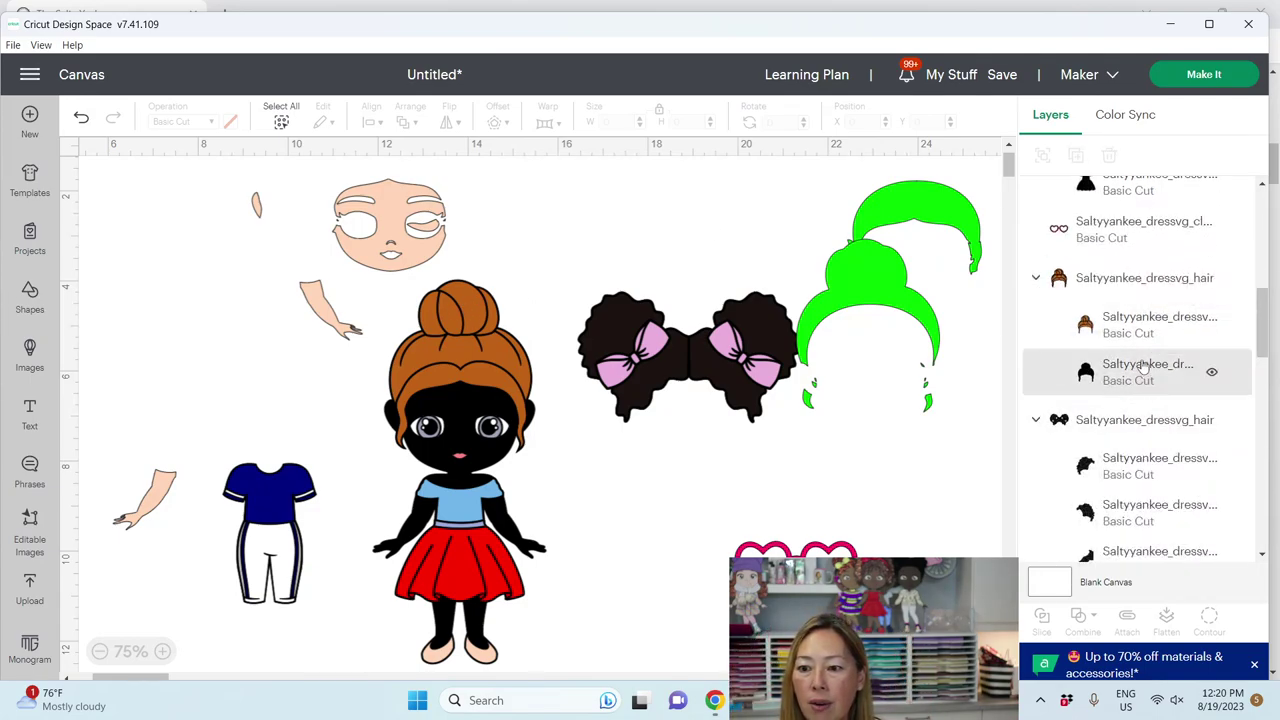
{"action": "scroll", "coordinate": [1130, 320], "scroll_direction": "up", "scroll_amount": 2}
{"action": "scroll", "coordinate": [1127, 311], "scroll_direction": "down", "scroll_amount": 3}
{"action": "left_click", "coordinate": [1126, 287]}
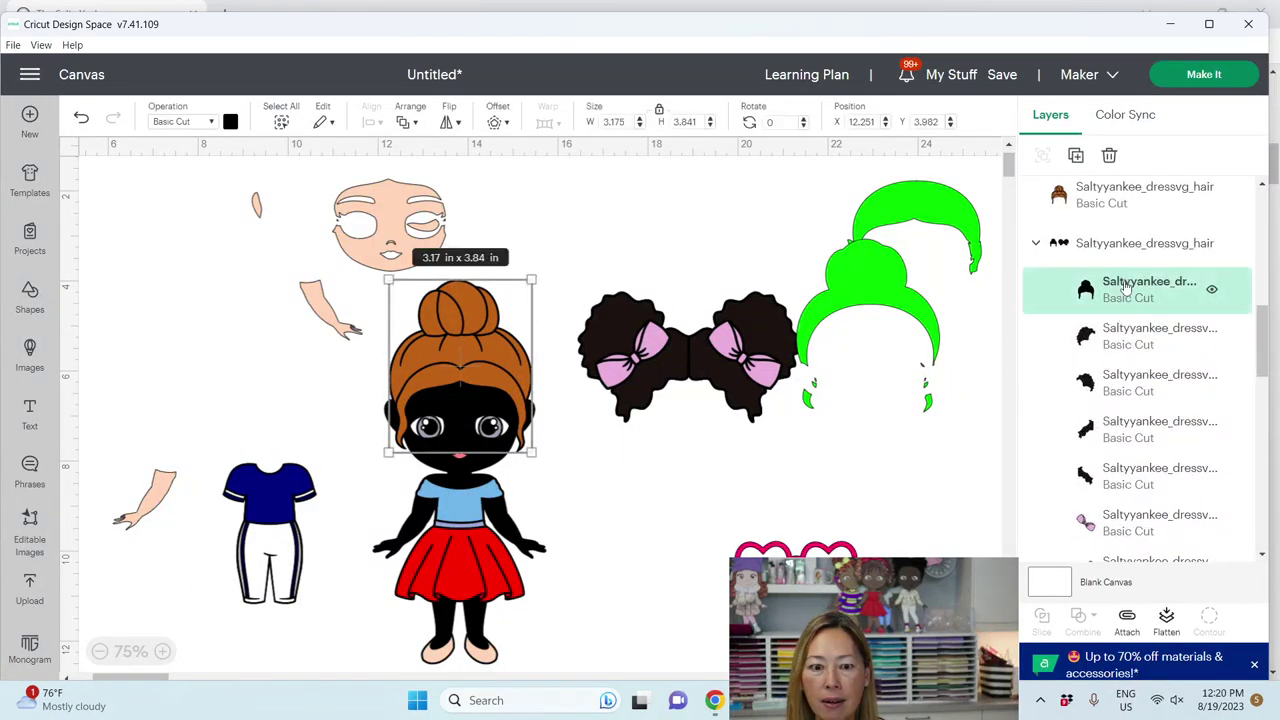
{"action": "scroll", "coordinate": [1126, 287], "scroll_direction": "down", "scroll_amount": 5}
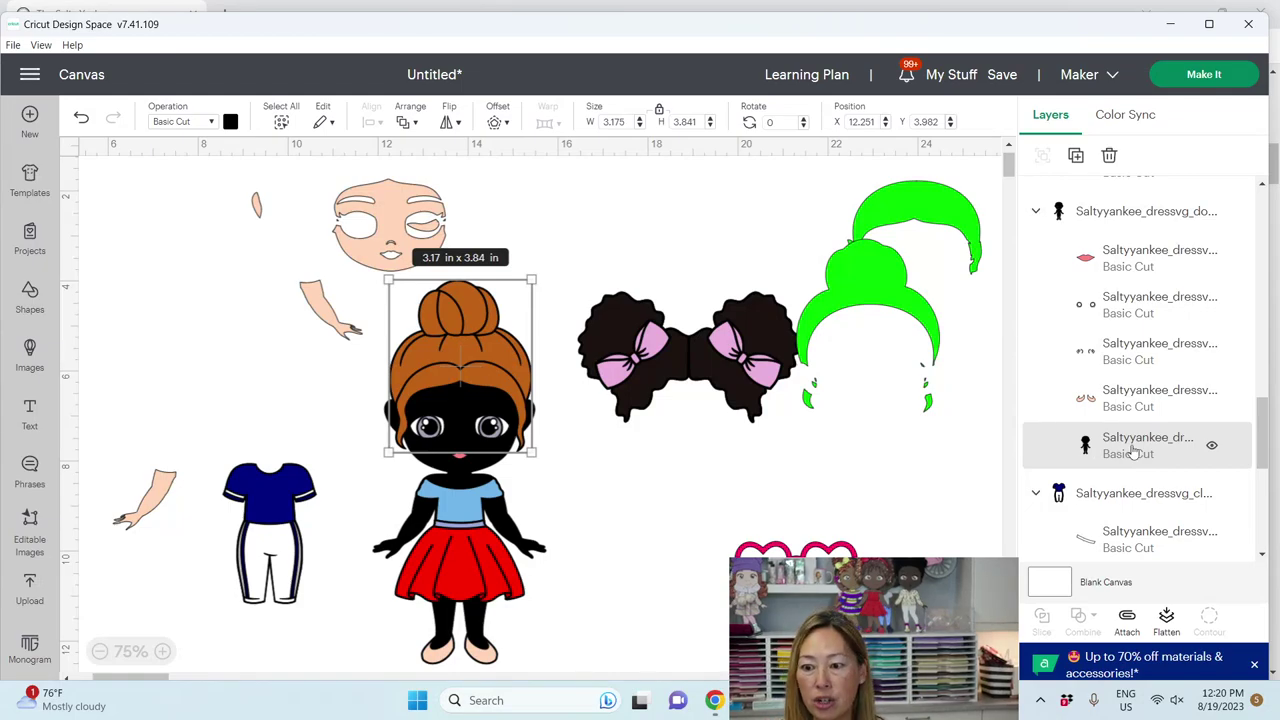
{"action": "left_click", "coordinate": [1133, 452]}
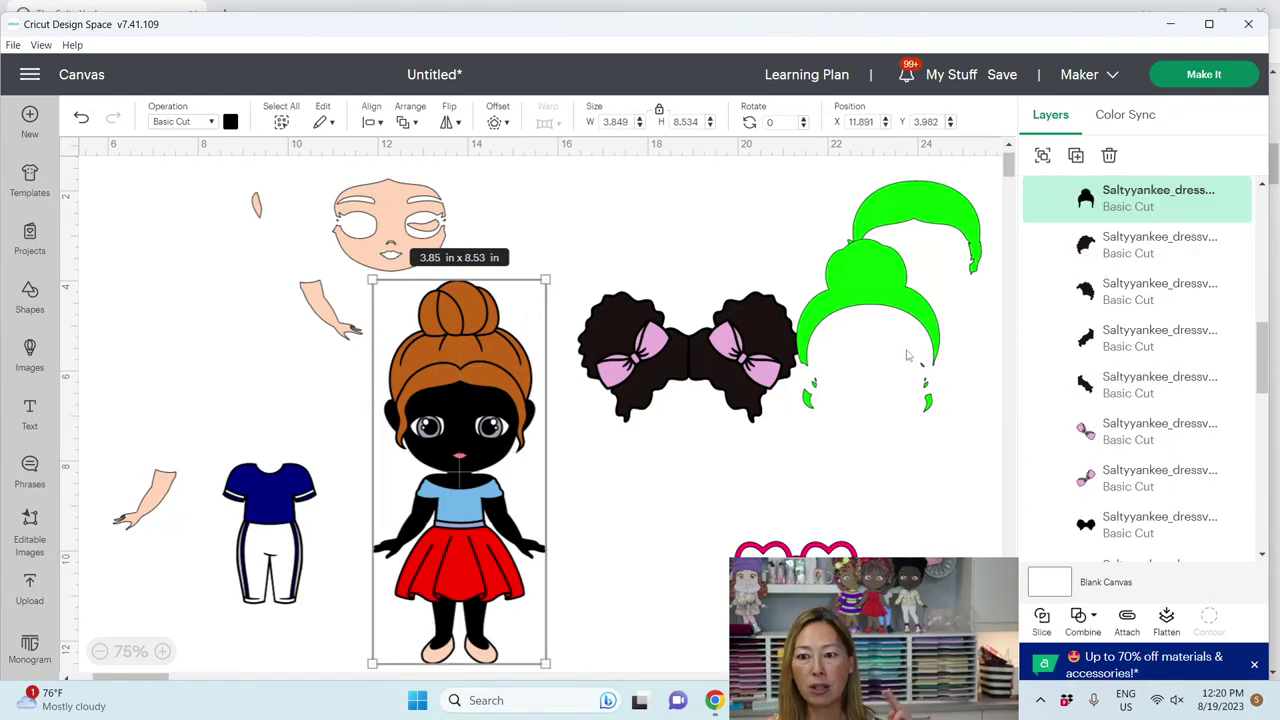
{"action": "left_click", "coordinate": [1081, 617]}
{"action": "left_click", "coordinate": [1123, 438]}
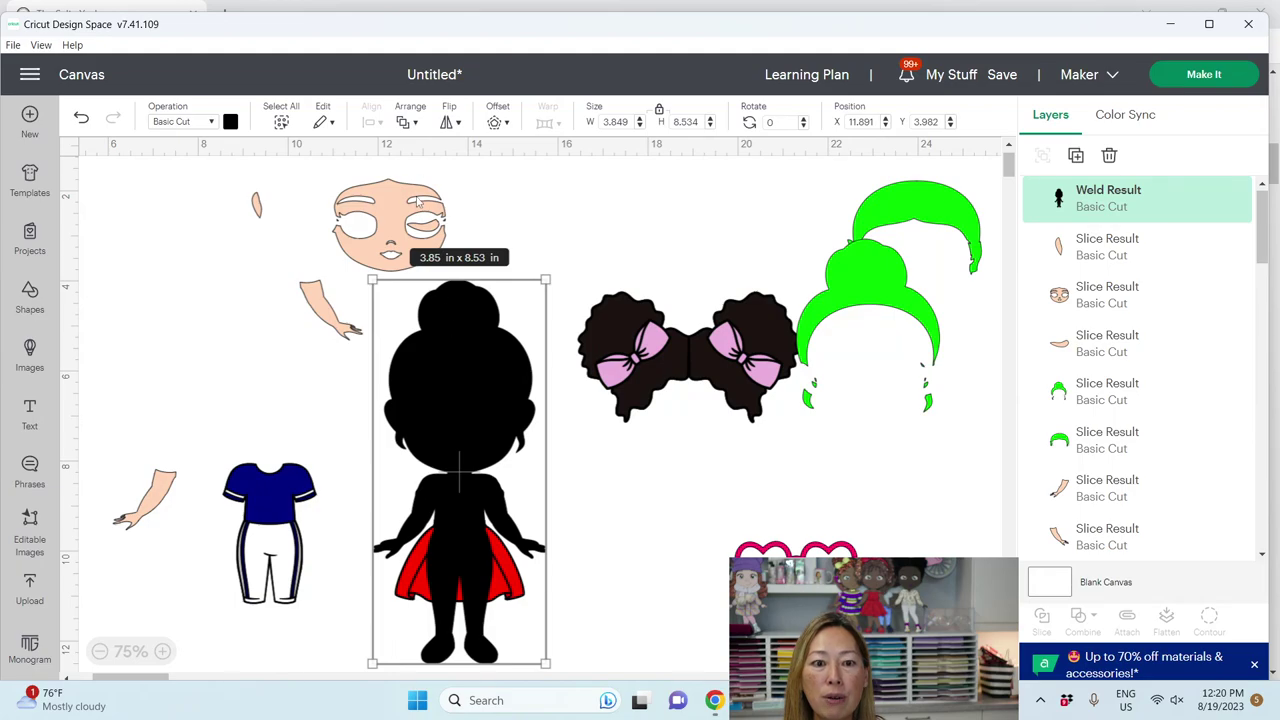
Send the black silhouette (Weld Result) behind everything else.
{"action": "left_click", "coordinate": [412, 122]}
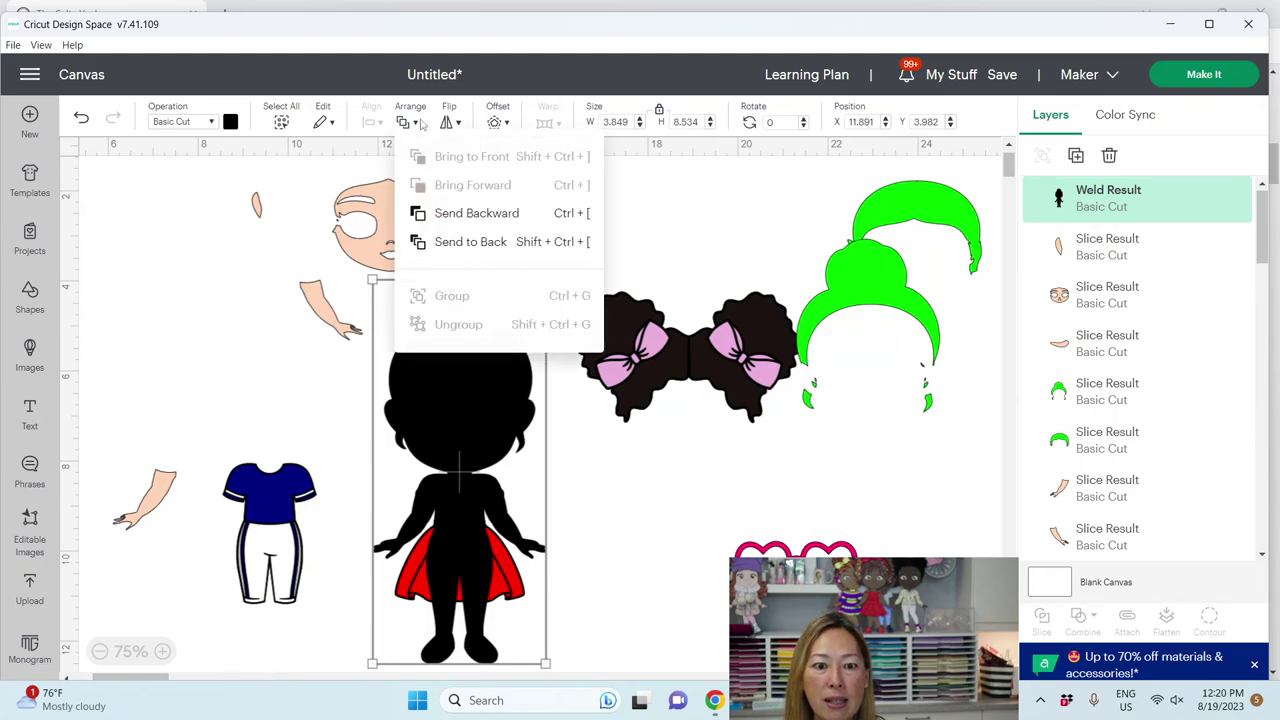
{"action": "left_click", "coordinate": [449, 242]}
{"action": "left_click", "coordinate": [540, 320]}
Place the brown bun hair and peach face onto the doll's head, undoing a stray silhouette move.
{"action": "left_click_drag", "start_coordinate": [530, 324], "coordinate": [716, 278]}
{"action": "left_click_drag", "start_coordinate": [450, 341], "coordinate": [376, 353]}
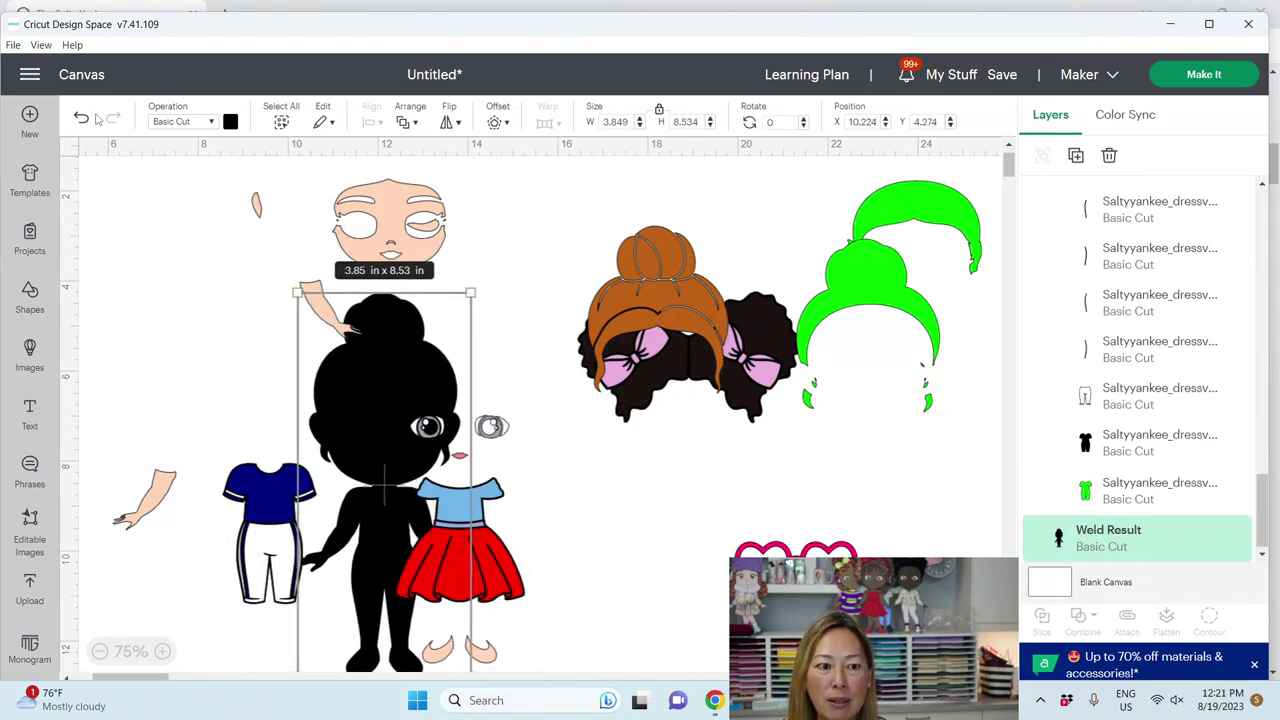
{"action": "left_click", "coordinate": [81, 117]}
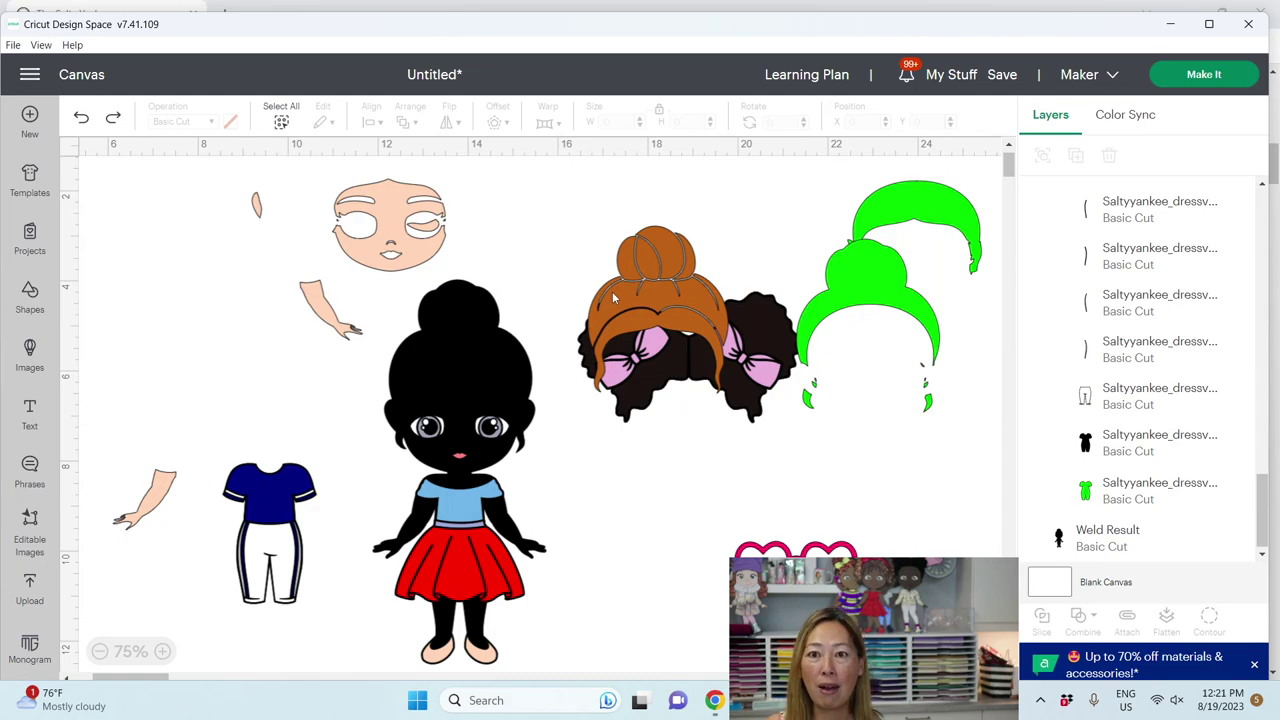
{"action": "left_click_drag", "start_coordinate": [678, 303], "coordinate": [482, 355]}
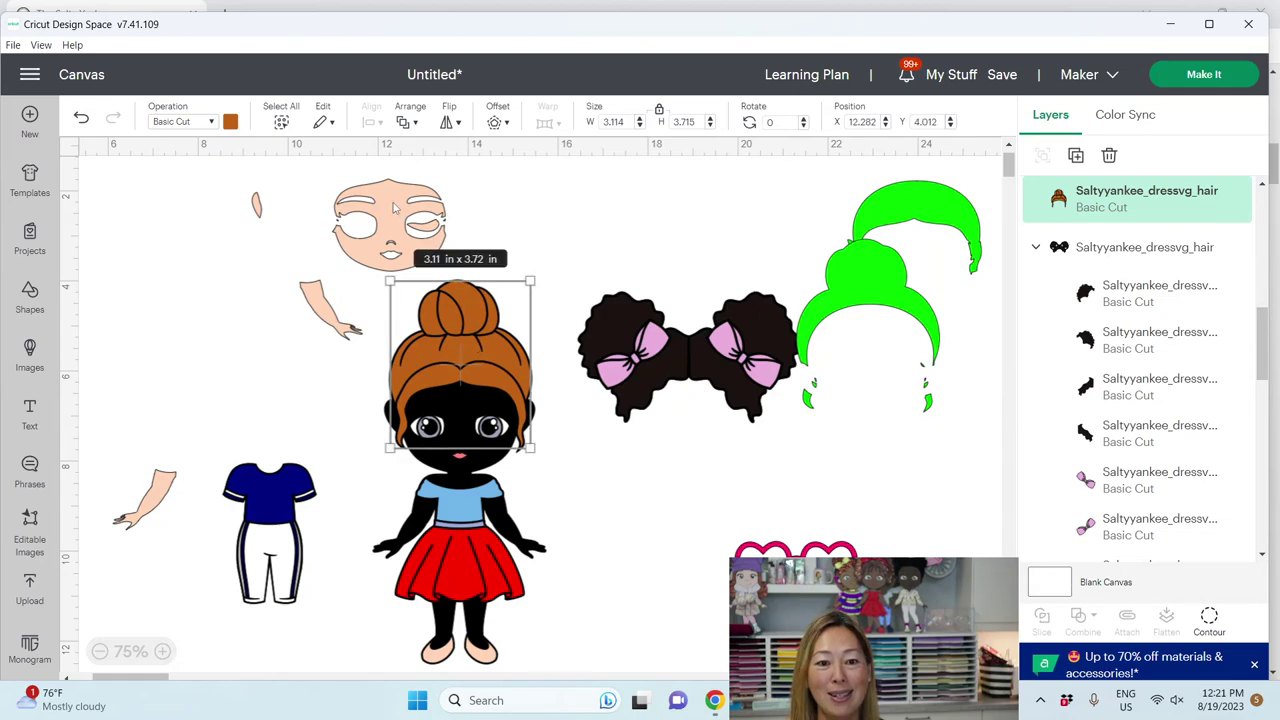
{"action": "left_click_drag", "start_coordinate": [395, 207], "coordinate": [464, 408]}
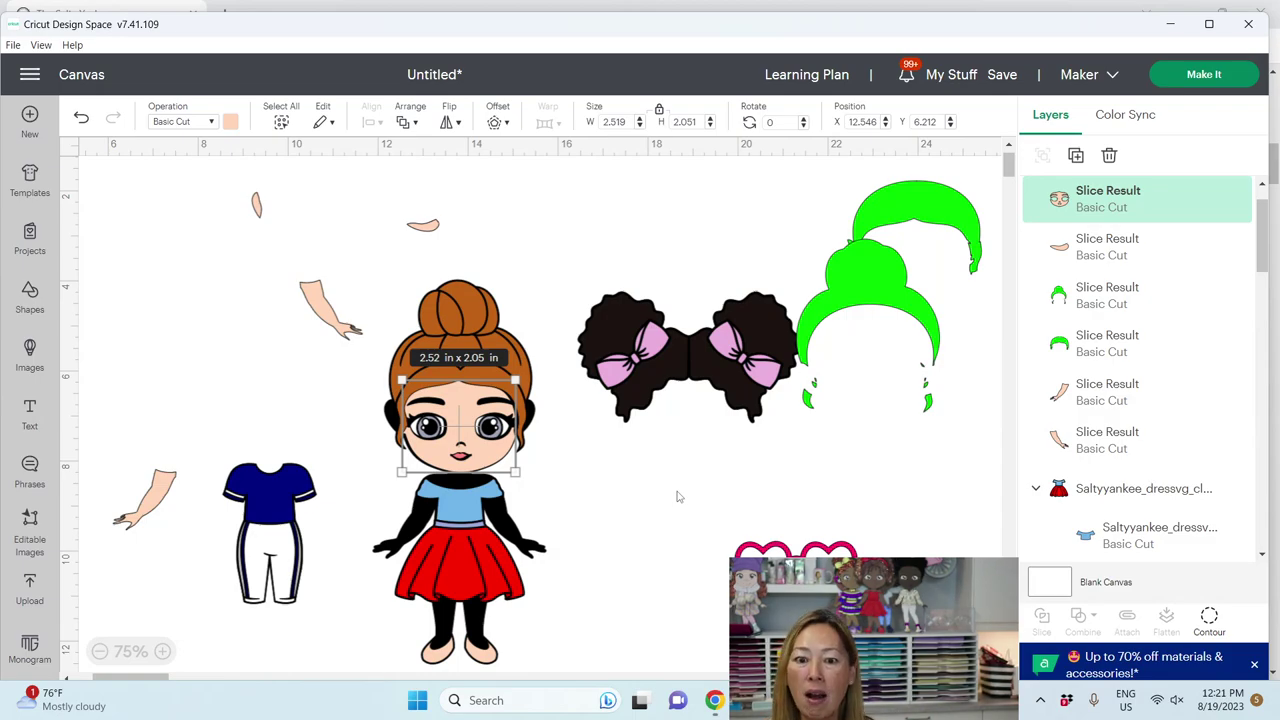
{"action": "left_click_drag", "start_coordinate": [684, 326], "coordinate": [656, 222]}
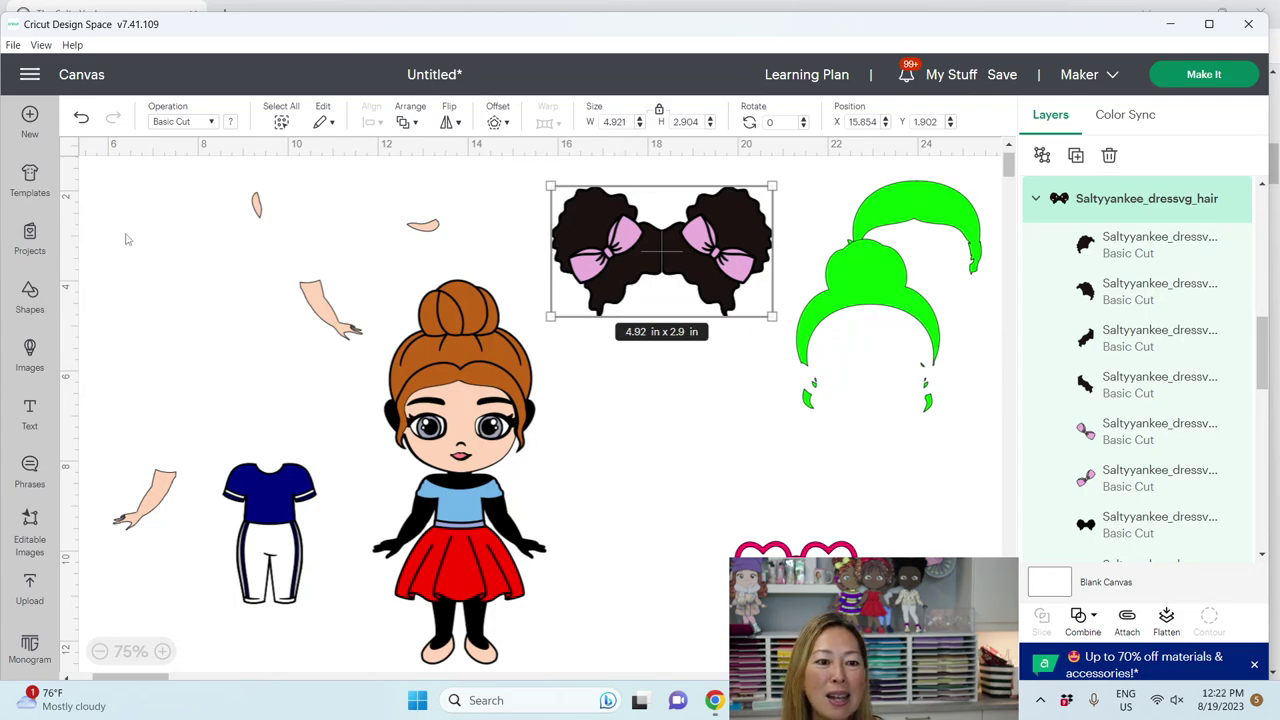
Delete everything on the canvas and add the bodies, hair and clothes sheet uploads.
{"action": "left_click_drag", "start_coordinate": [115, 178], "coordinate": [1276, 690]}
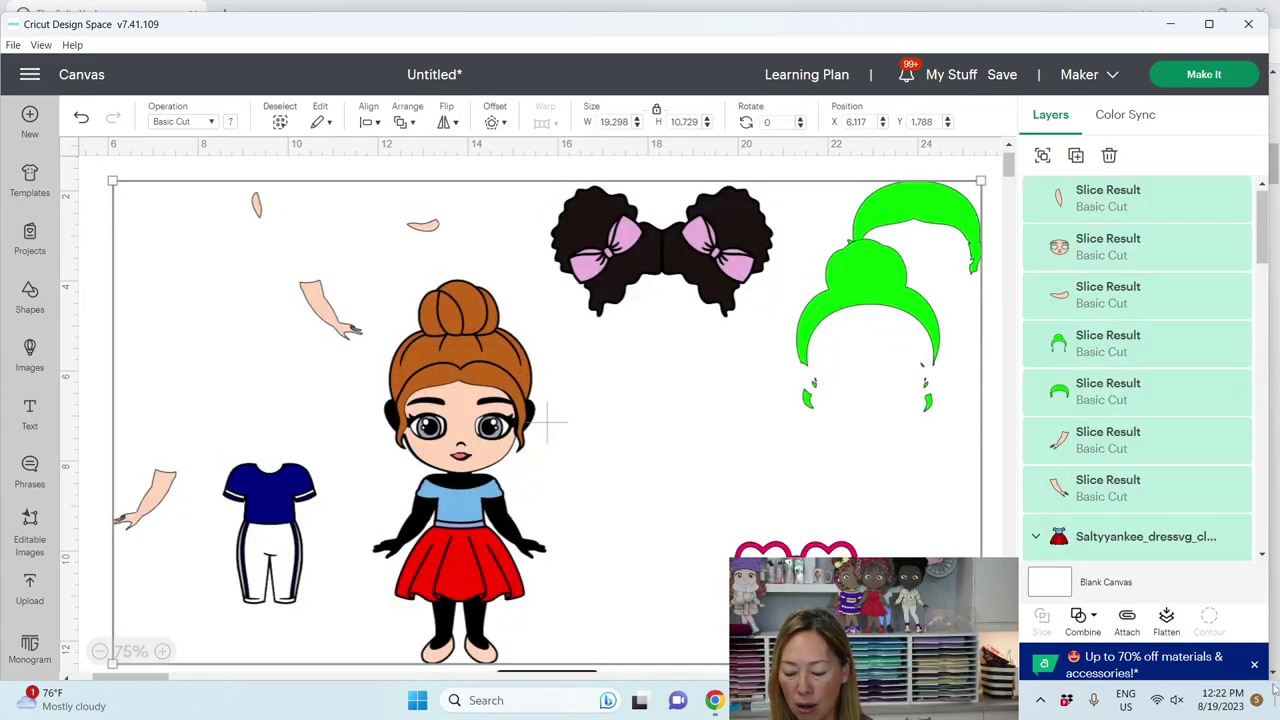
{"action": "key", "text": "Delete"}
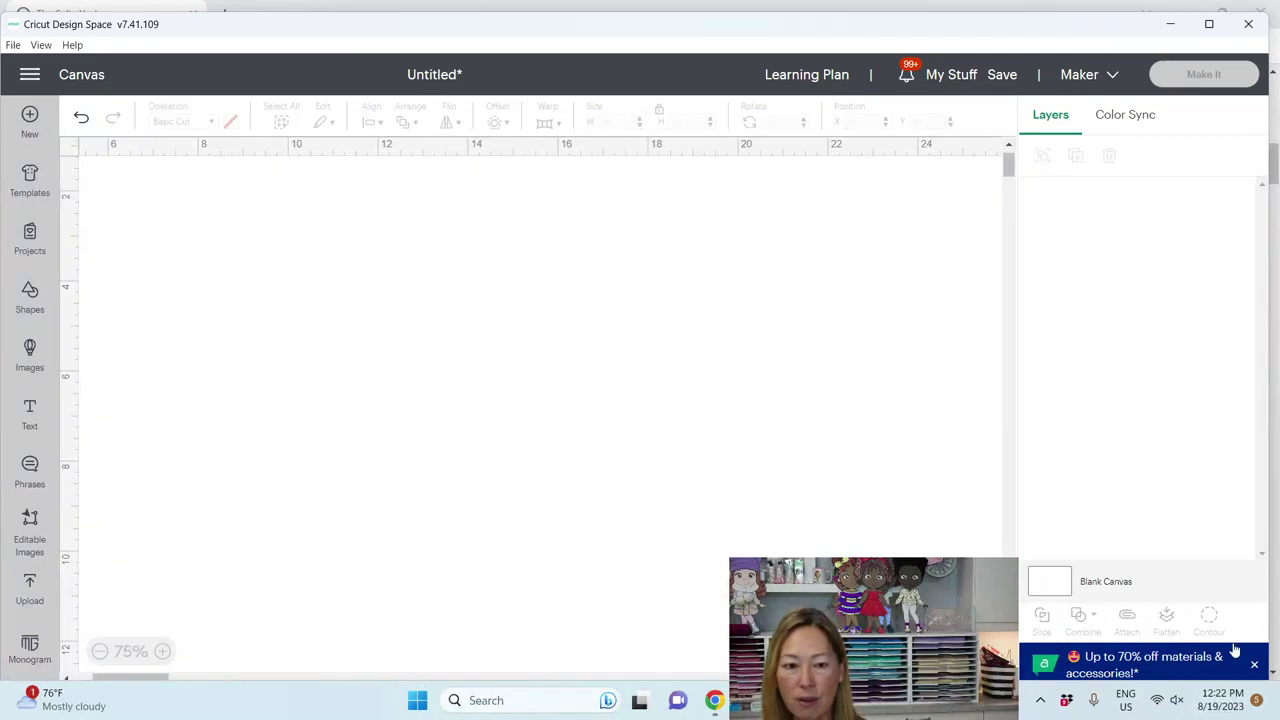
{"action": "left_click", "coordinate": [45, 595]}
{"action": "left_click", "coordinate": [717, 540]}
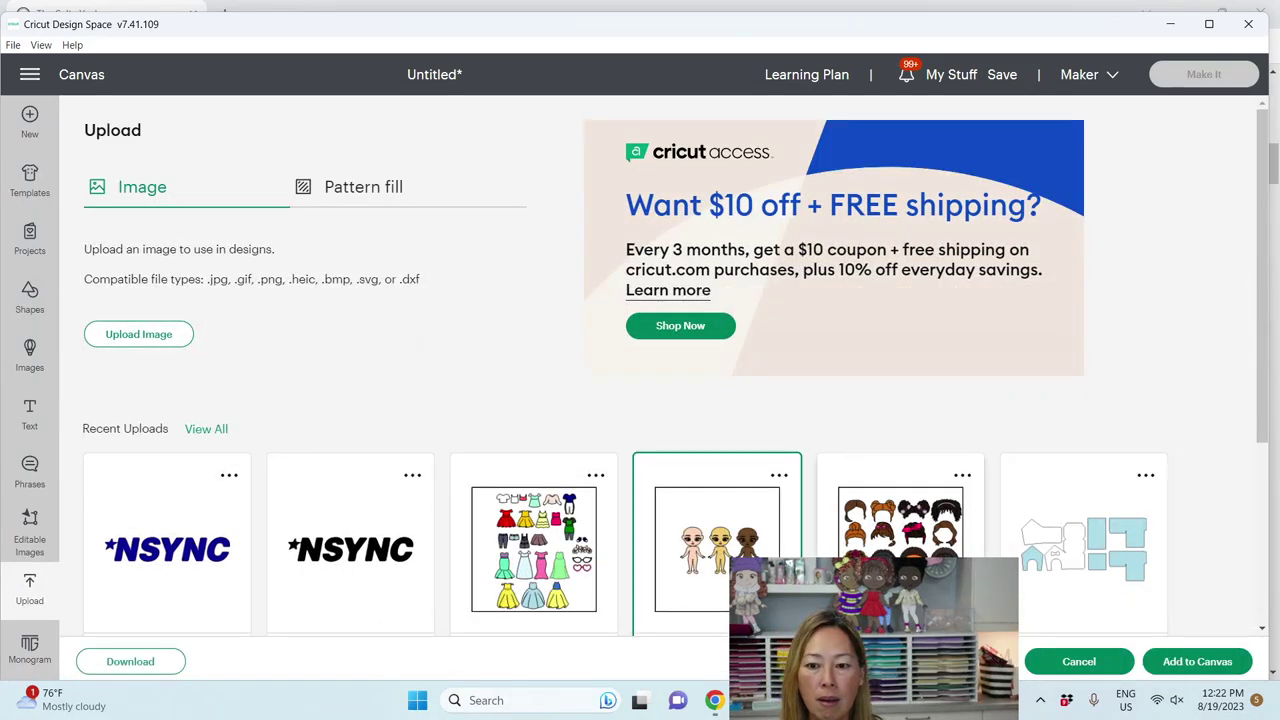
{"action": "left_click", "coordinate": [900, 520]}
{"action": "left_click", "coordinate": [533, 540]}
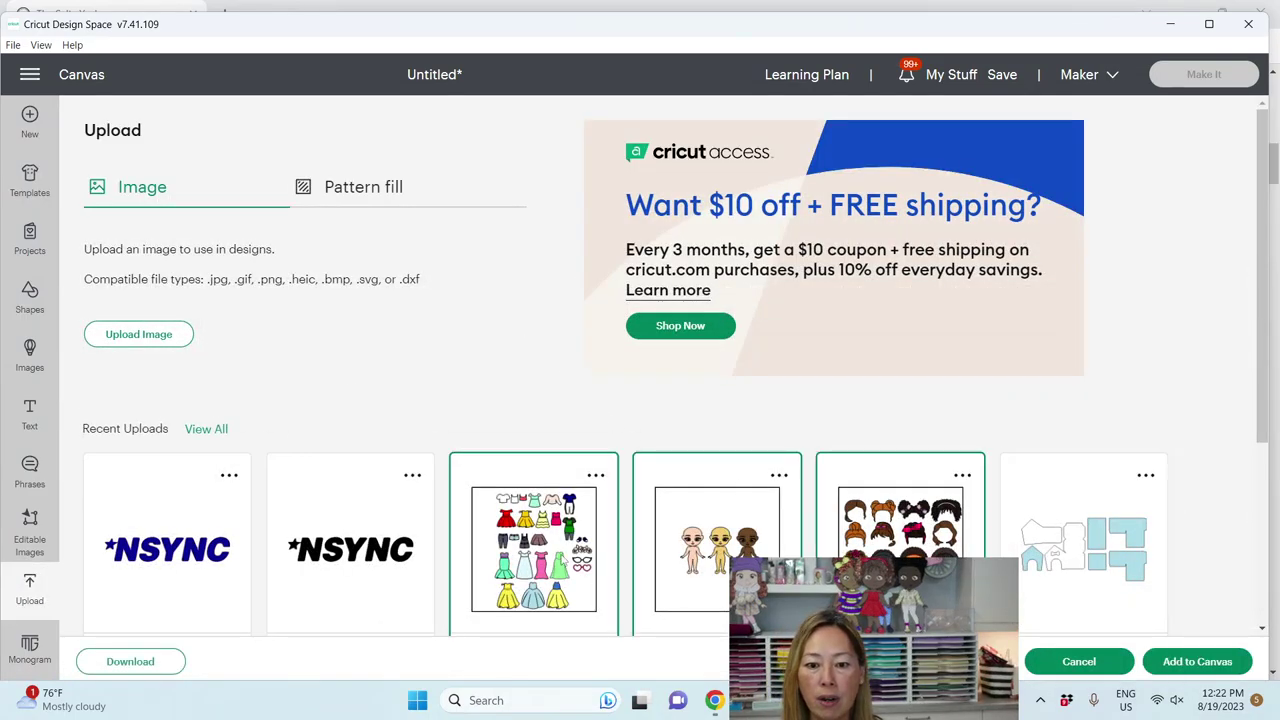
{"action": "left_click", "coordinate": [1200, 664]}
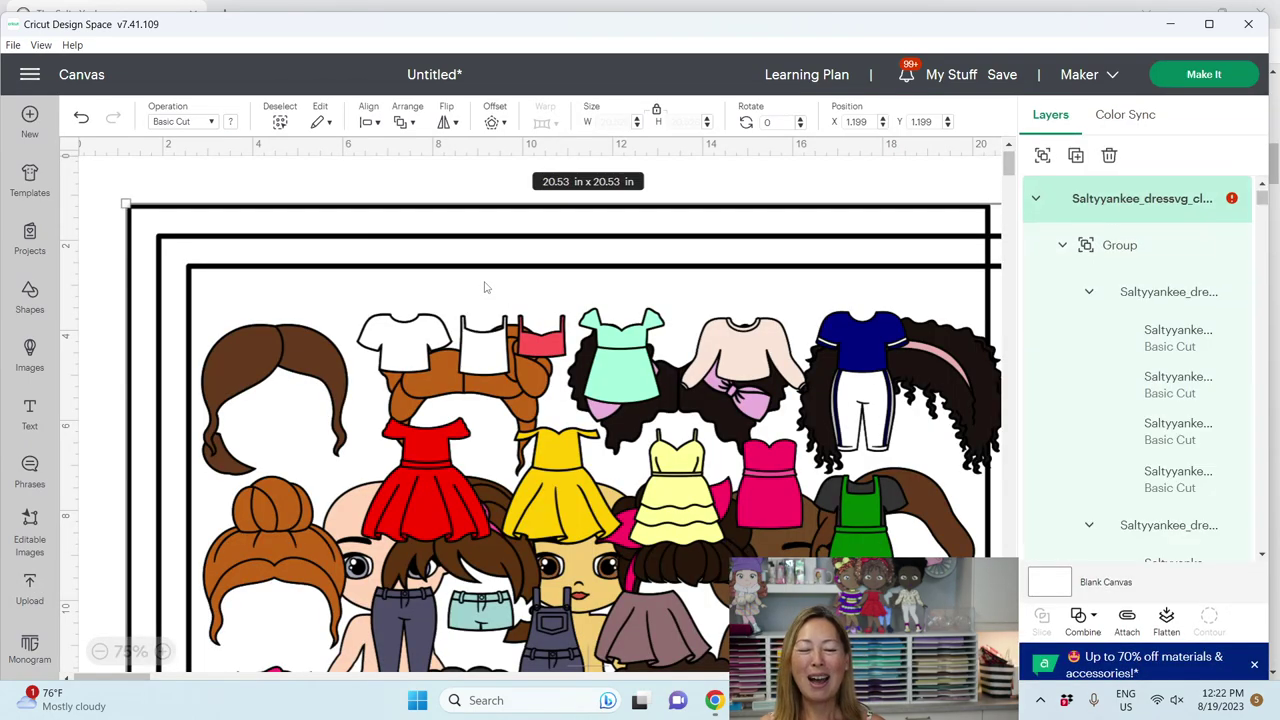
Spread the bodies, hair and clothes sheets side by side at a zoomed-out view.
{"action": "left_click", "coordinate": [360, 189]}
{"action": "left_click_drag", "start_coordinate": [412, 330], "coordinate": [1011, 408]}
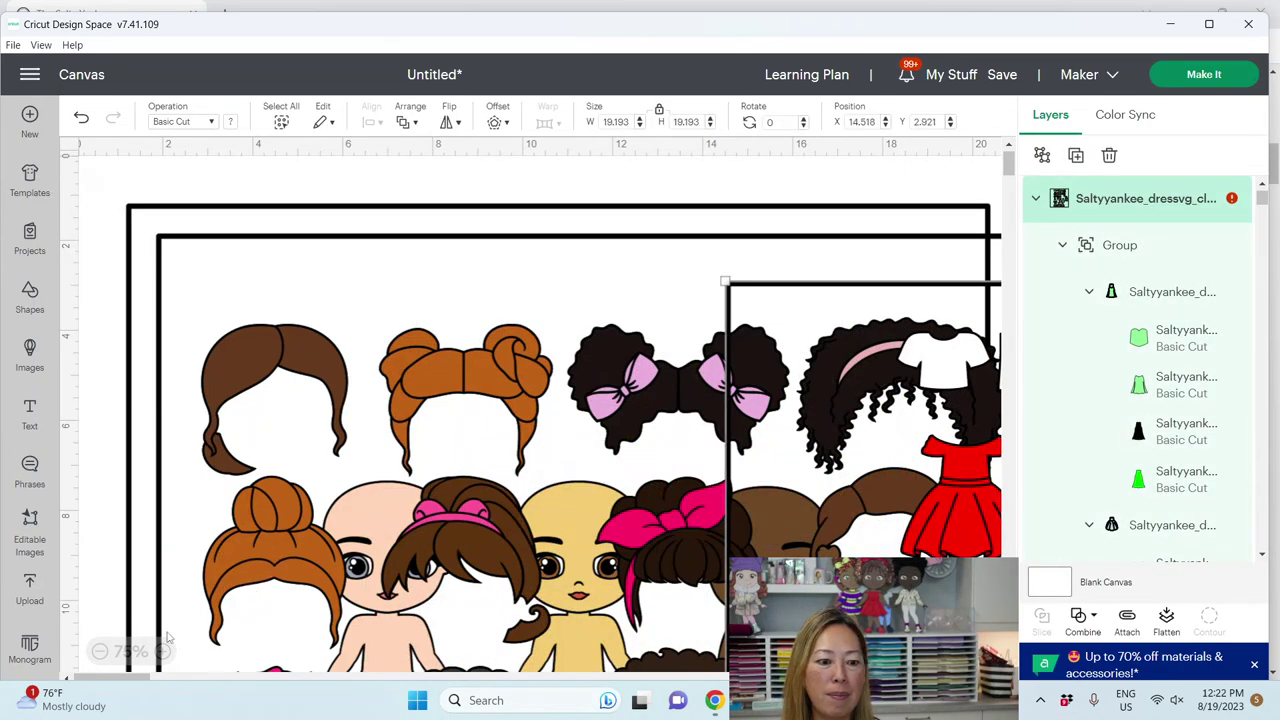
{"action": "left_click", "coordinate": [100, 651]}
{"action": "left_click", "coordinate": [100, 651]}
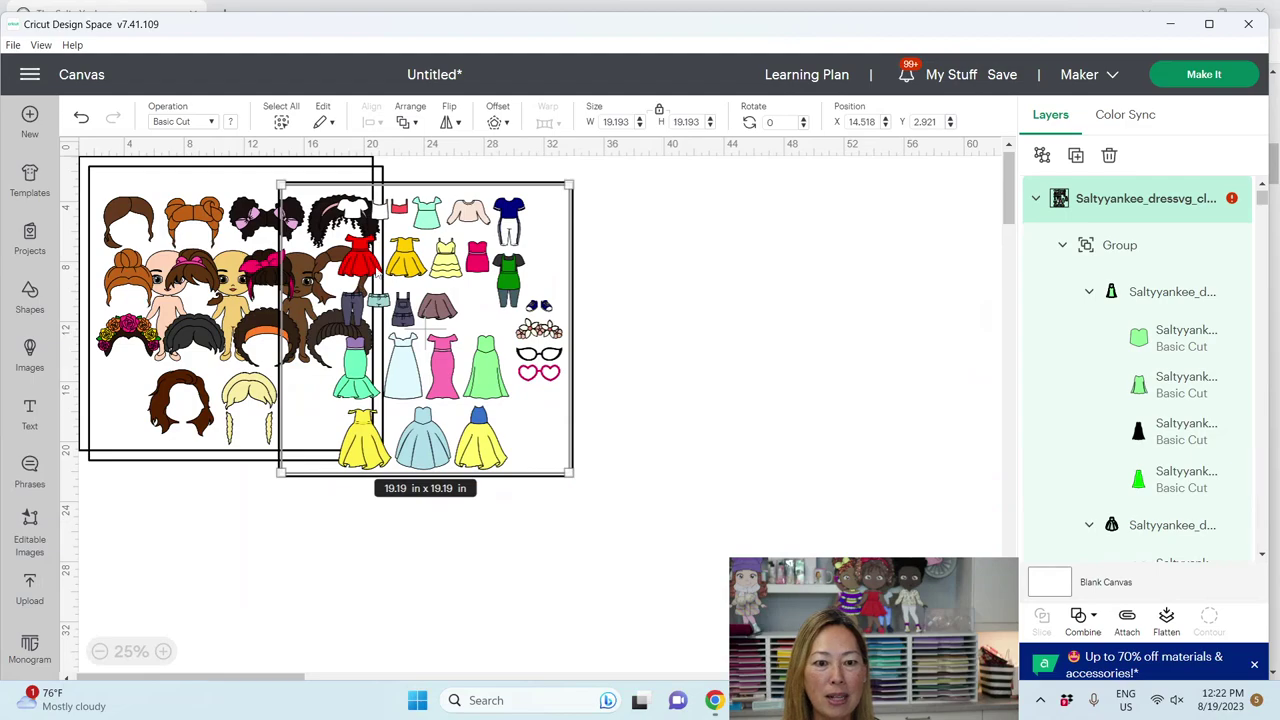
{"action": "left_click_drag", "start_coordinate": [425, 328], "coordinate": [791, 334]}
{"action": "left_click_drag", "start_coordinate": [260, 285], "coordinate": [533, 275]}
Ungroup the bodies, hair and clothes sheets.
{"action": "left_click", "coordinate": [250, 300]}
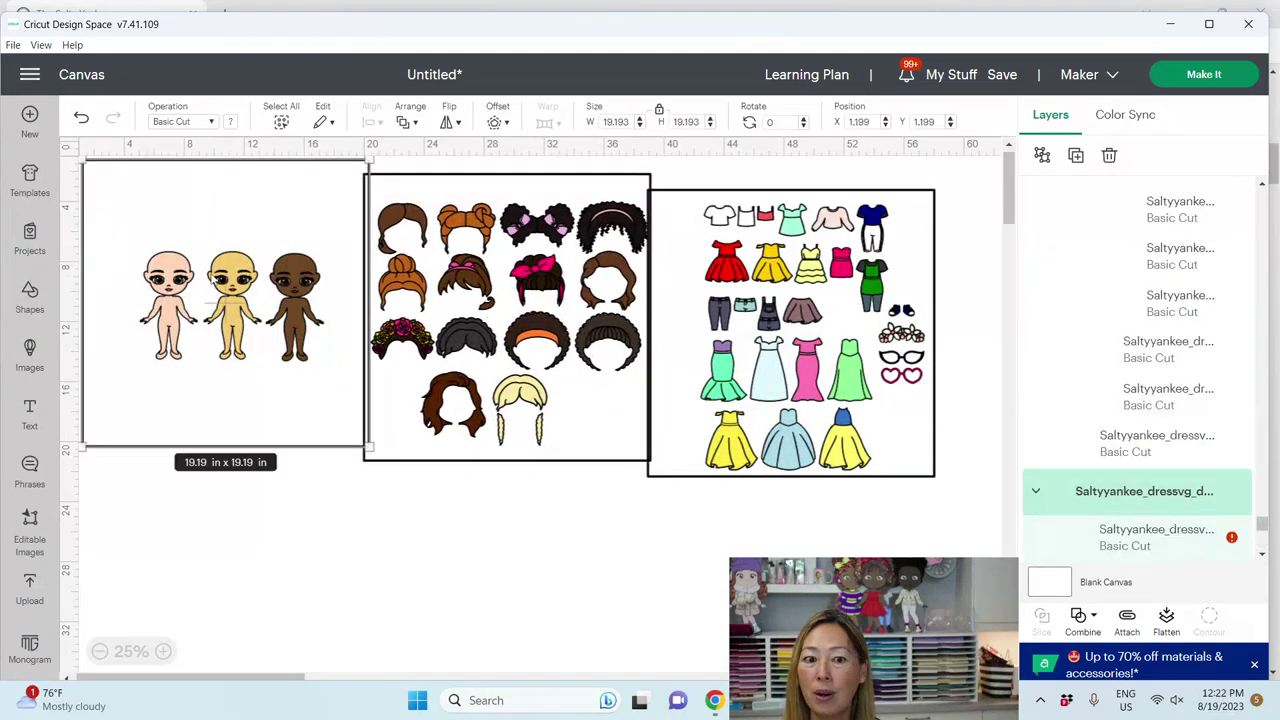
{"action": "left_click", "coordinate": [1043, 157]}
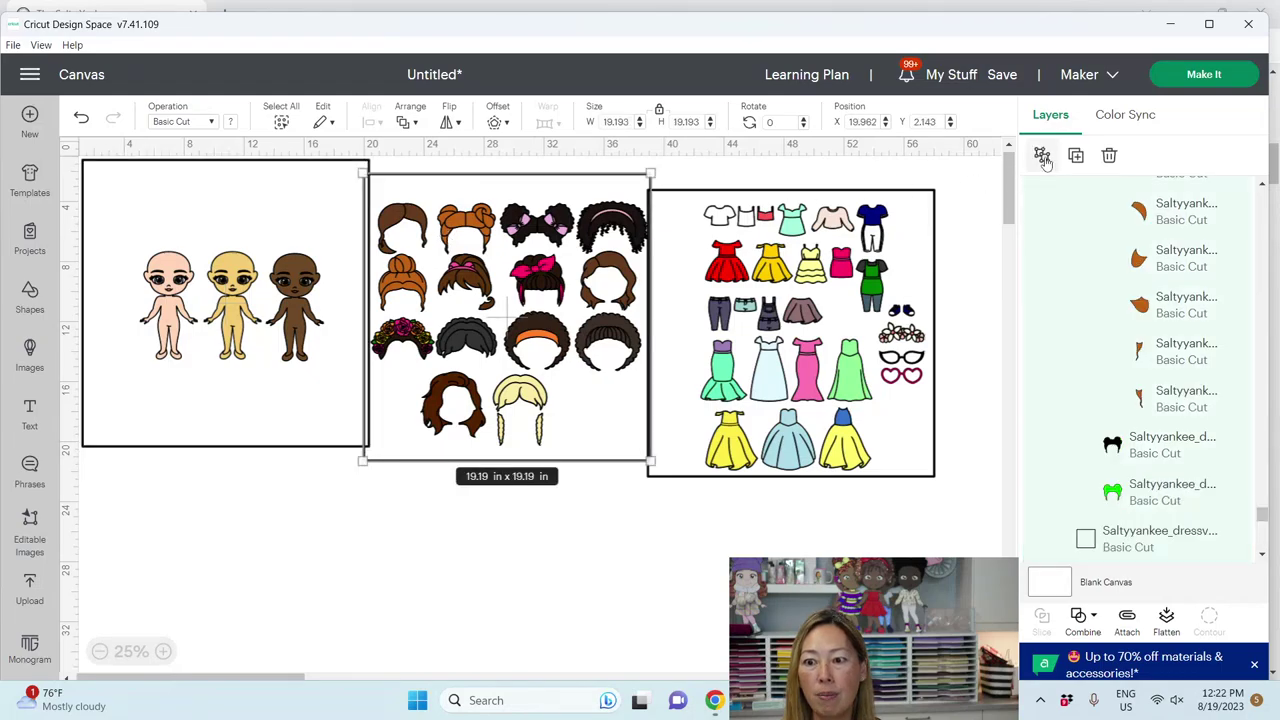
{"action": "left_click", "coordinate": [1043, 157]}
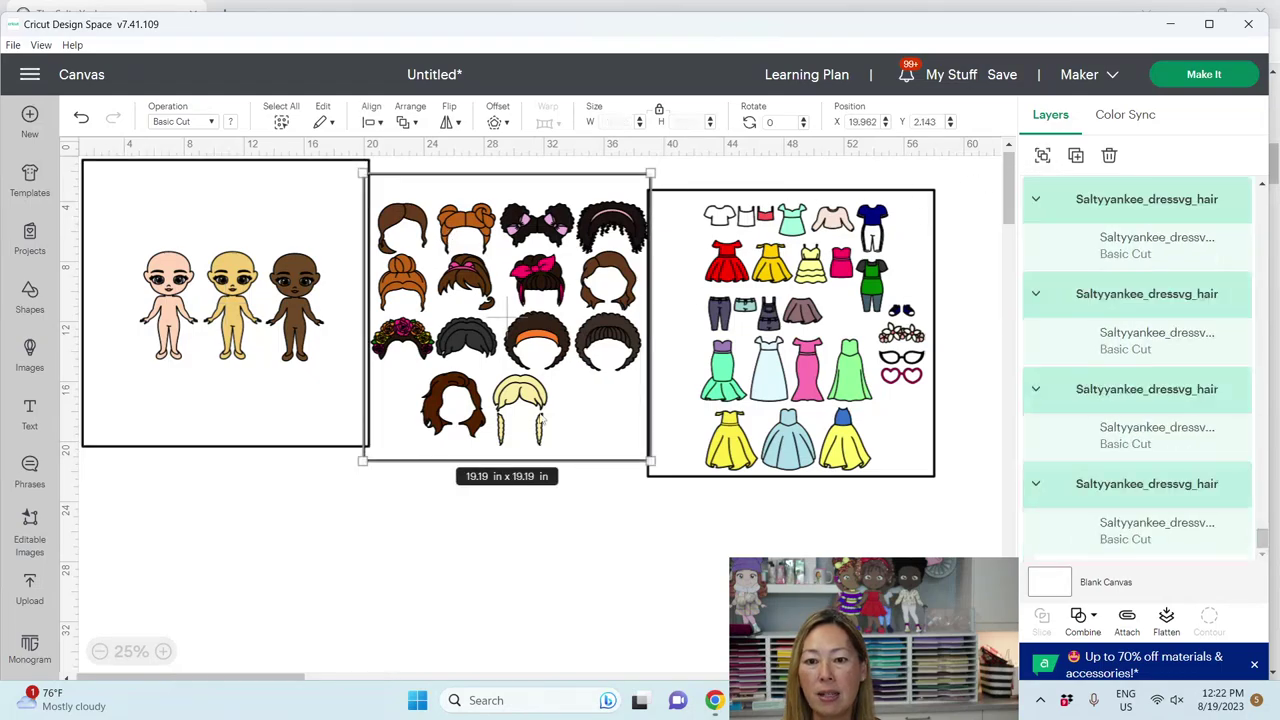
{"action": "left_click", "coordinate": [1043, 157]}
Delete the square background from each of the three sheets.
{"action": "left_click_drag", "start_coordinate": [237, 406], "coordinate": [240, 546]}
{"action": "key", "text": "Delete"}
{"action": "left_click_drag", "start_coordinate": [430, 447], "coordinate": [450, 573]}
{"action": "key", "text": "Delete"}
{"action": "left_click", "coordinate": [698, 378]}
{"action": "left_click_drag", "start_coordinate": [698, 378], "coordinate": [674, 534]}
{"action": "key", "text": "Delete"}
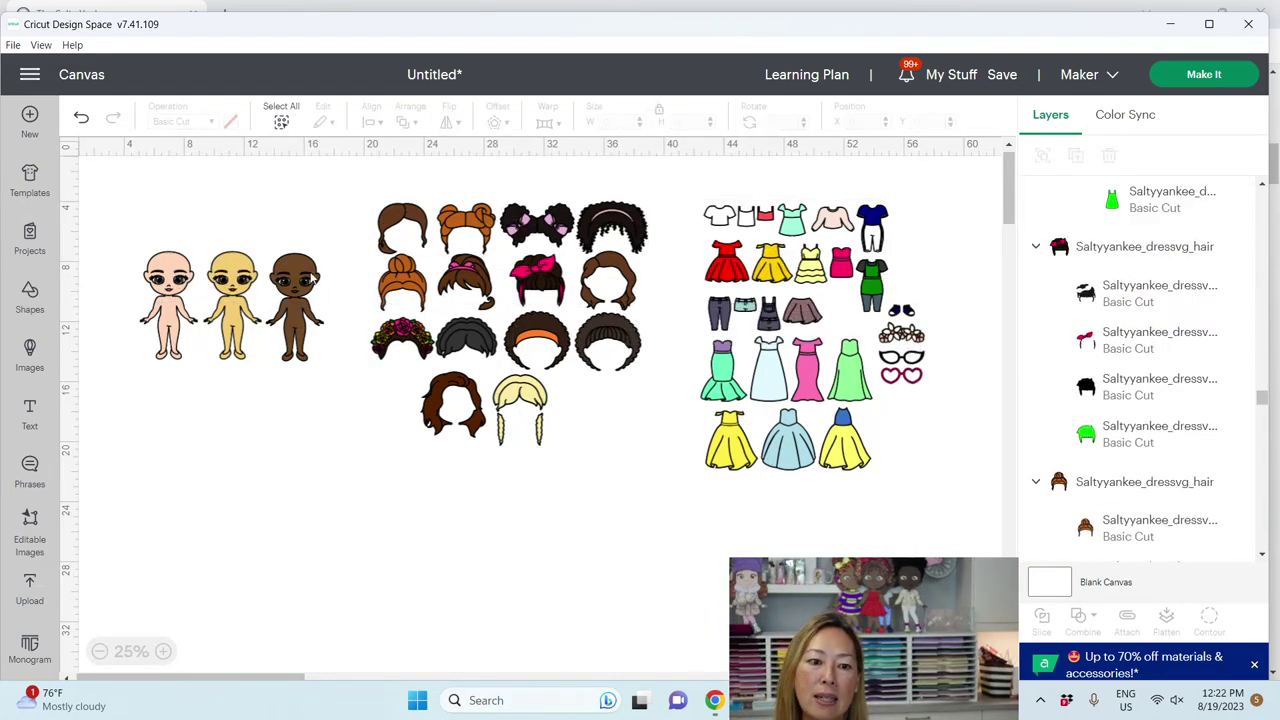
{"action": "left_click", "coordinate": [308, 278]}
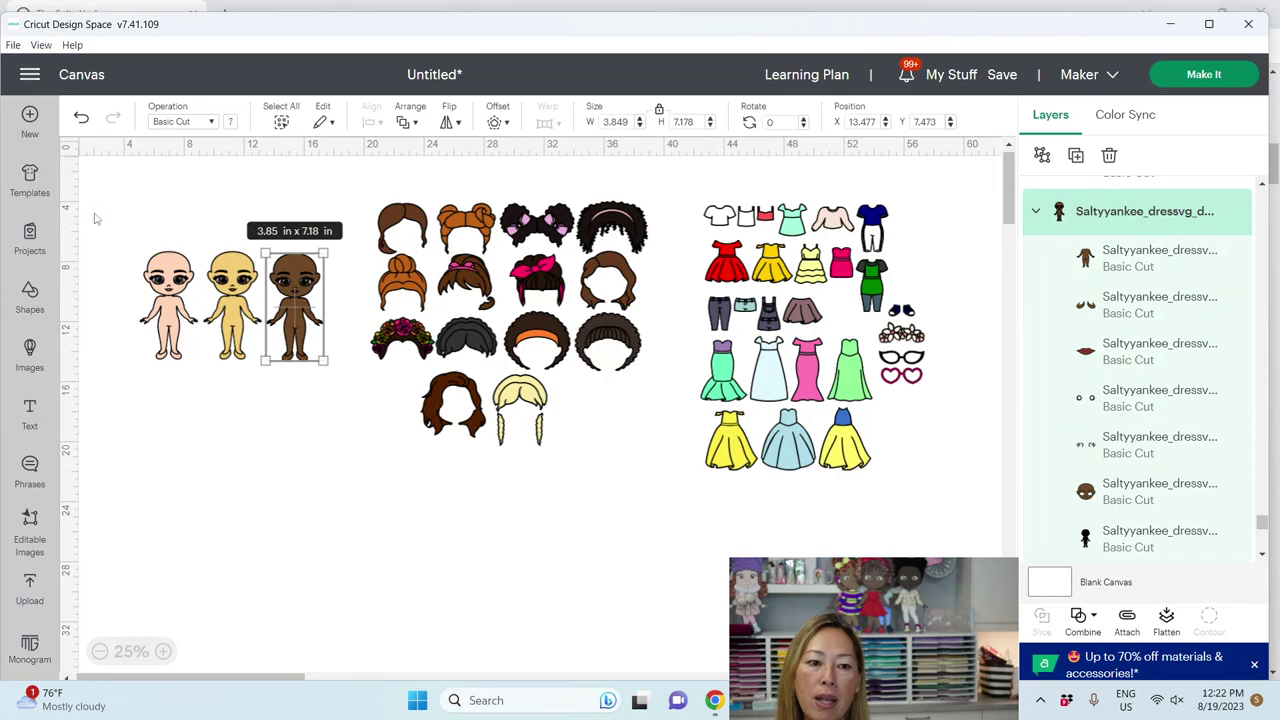
Delete the pink and yellow dolls and move the brown doll to the left.
{"action": "left_click_drag", "start_coordinate": [104, 206], "coordinate": [246, 414]}
{"action": "key", "text": "Delete"}
{"action": "left_click_drag", "start_coordinate": [253, 286], "coordinate": [141, 250]}
{"action": "left_click", "coordinate": [265, 243]}
Put the pink-bow puff hair on the doll's head and delete the other hairstyles.
{"action": "left_click", "coordinate": [595, 237]}
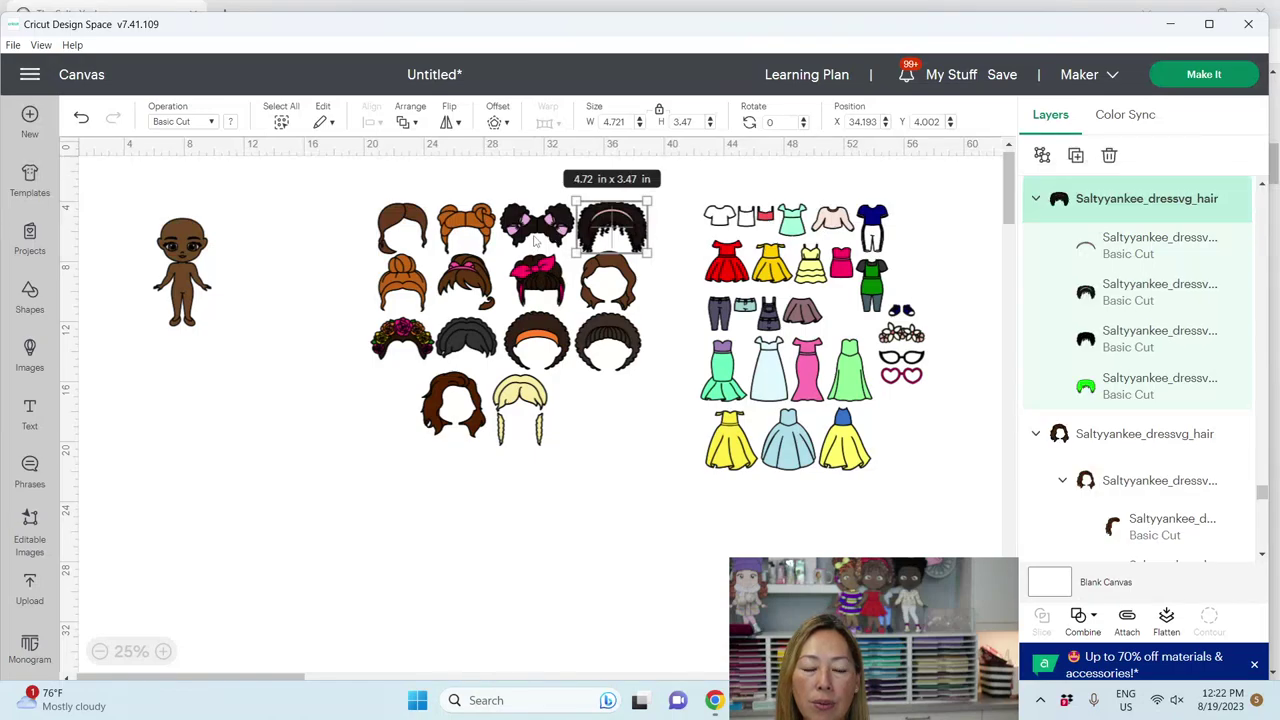
{"action": "left_click_drag", "start_coordinate": [535, 240], "coordinate": [212, 218]}
{"action": "left_click_drag", "start_coordinate": [353, 190], "coordinate": [663, 534]}
{"action": "key", "text": "Delete"}
Move the green outfit beside the doll, delete the remaining clothes, and zoom to 50%.
{"action": "left_click", "coordinate": [778, 287]}
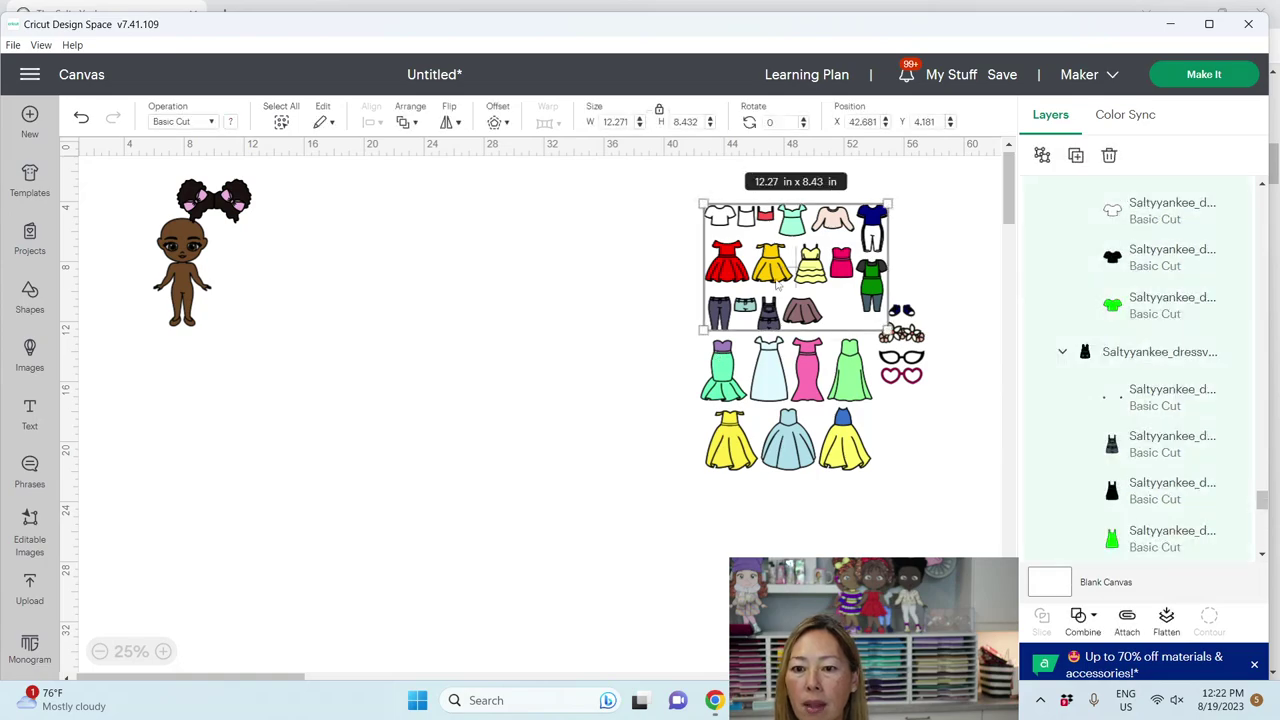
{"action": "left_click", "coordinate": [1042, 155]}
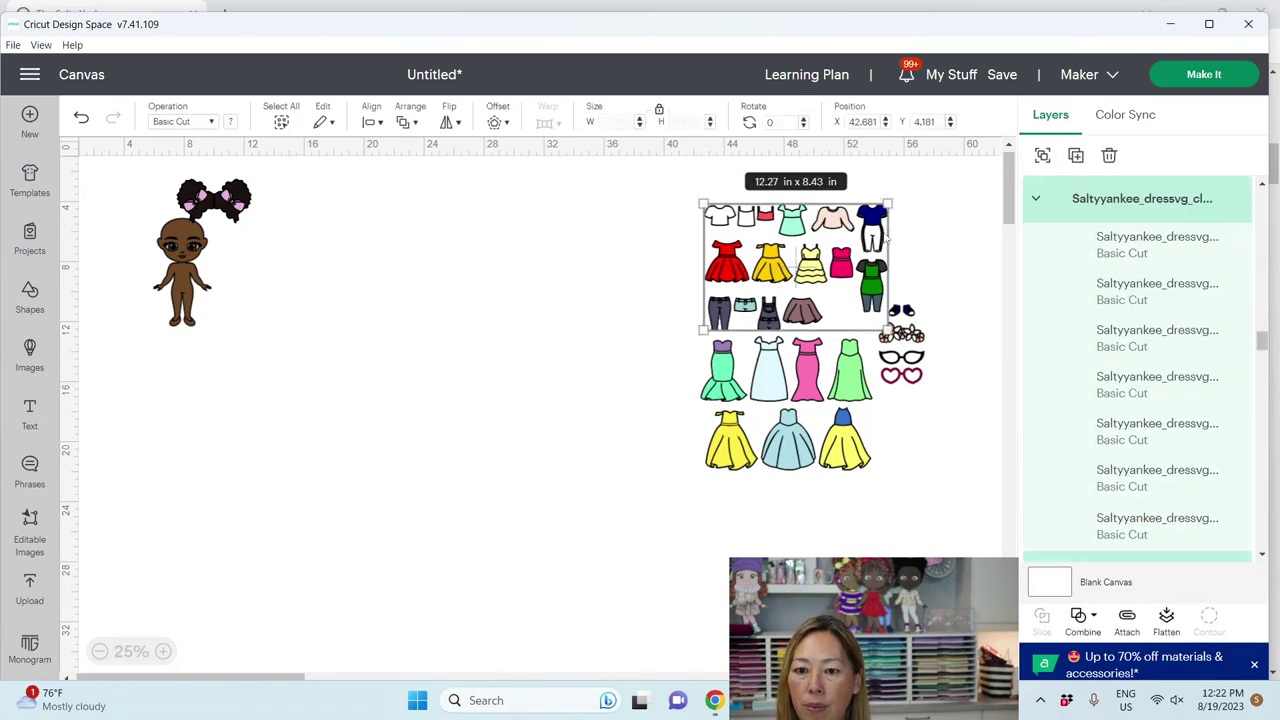
{"action": "left_click", "coordinate": [893, 268]}
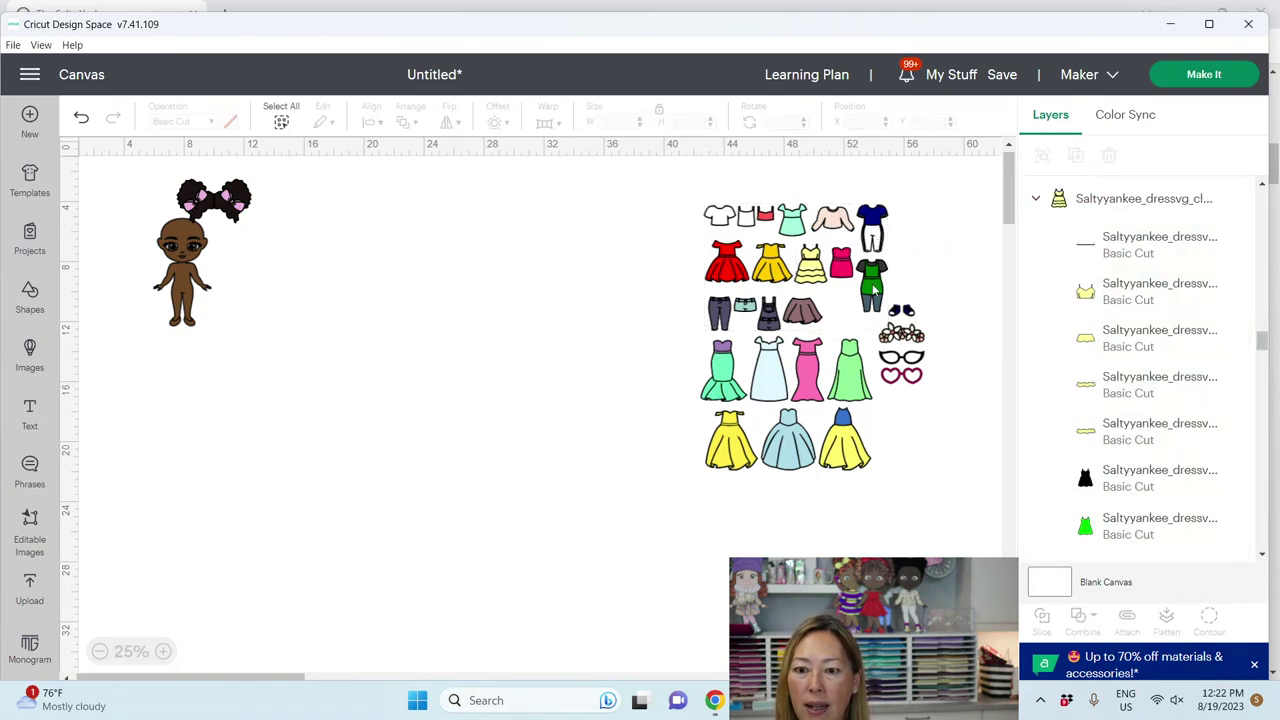
{"action": "mouse_move", "coordinate": [866, 296]}
{"action": "left_mouse_down"}
{"action": "mouse_move", "coordinate": [122, 397]}
{"action": "mouse_move", "coordinate": [233, 354]}
{"action": "left_mouse_up"}
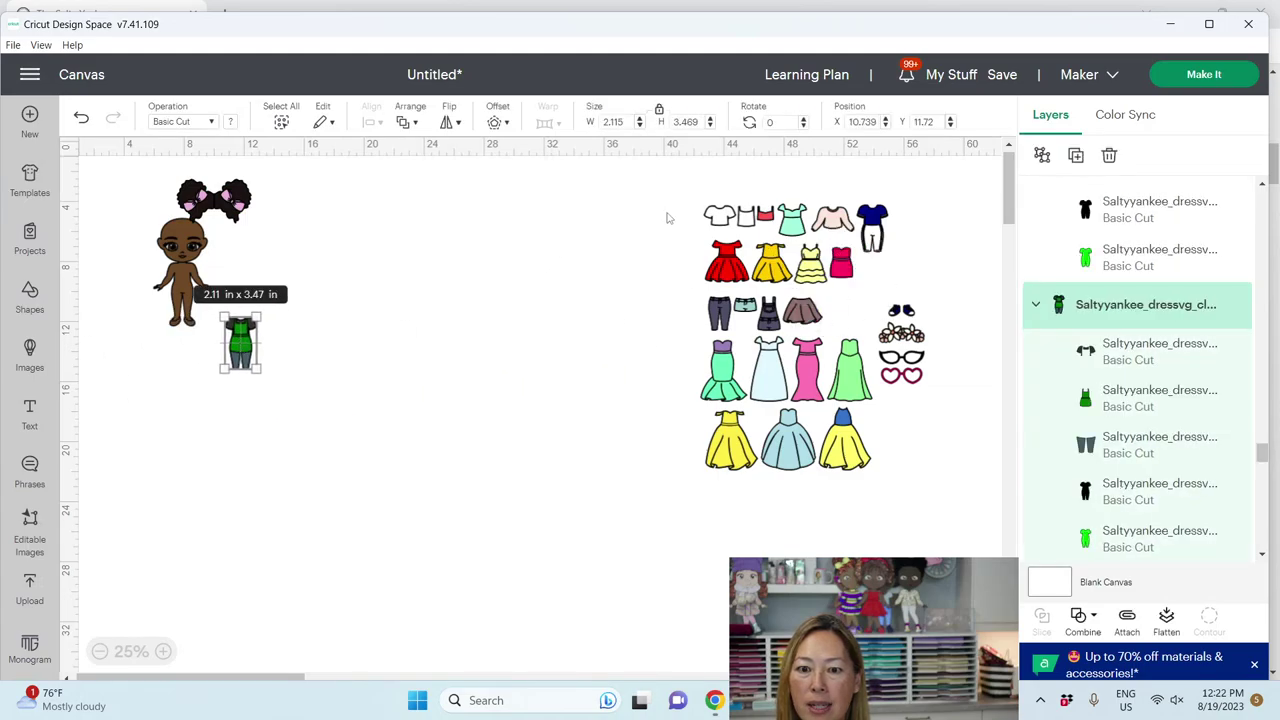
{"action": "left_click_drag", "start_coordinate": [667, 200], "coordinate": [982, 524]}
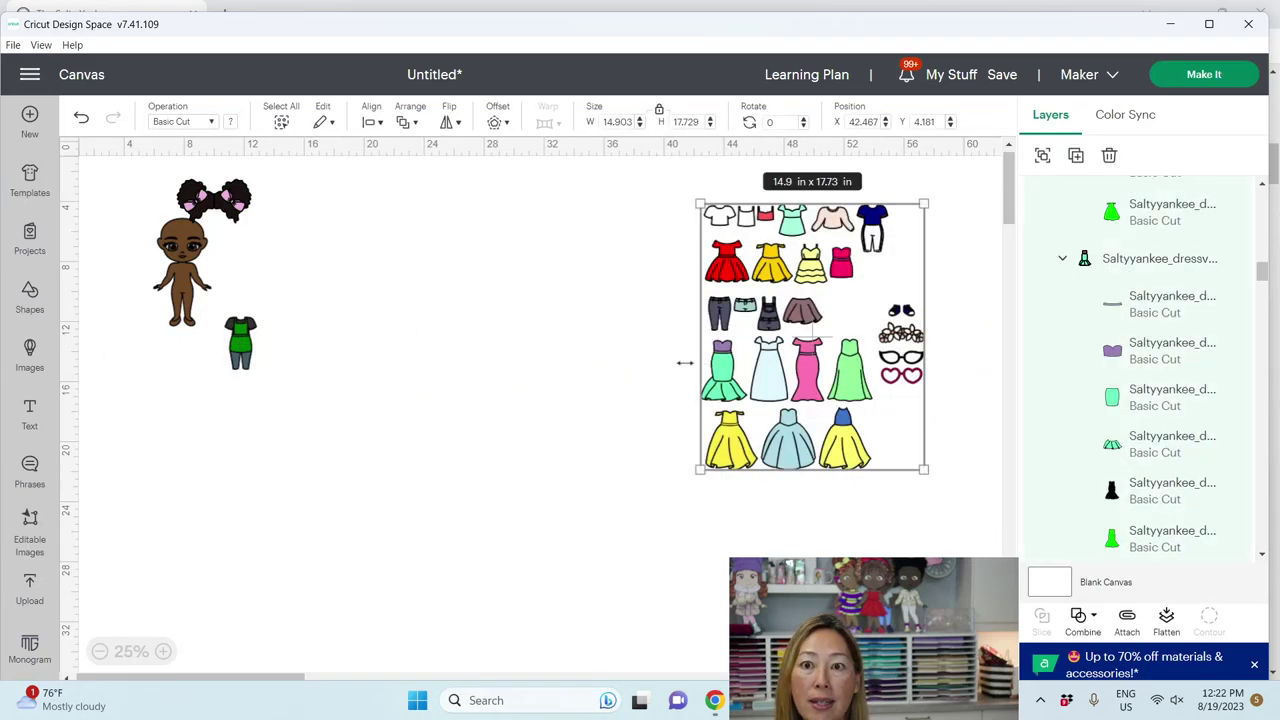
{"action": "key", "text": "Delete"}
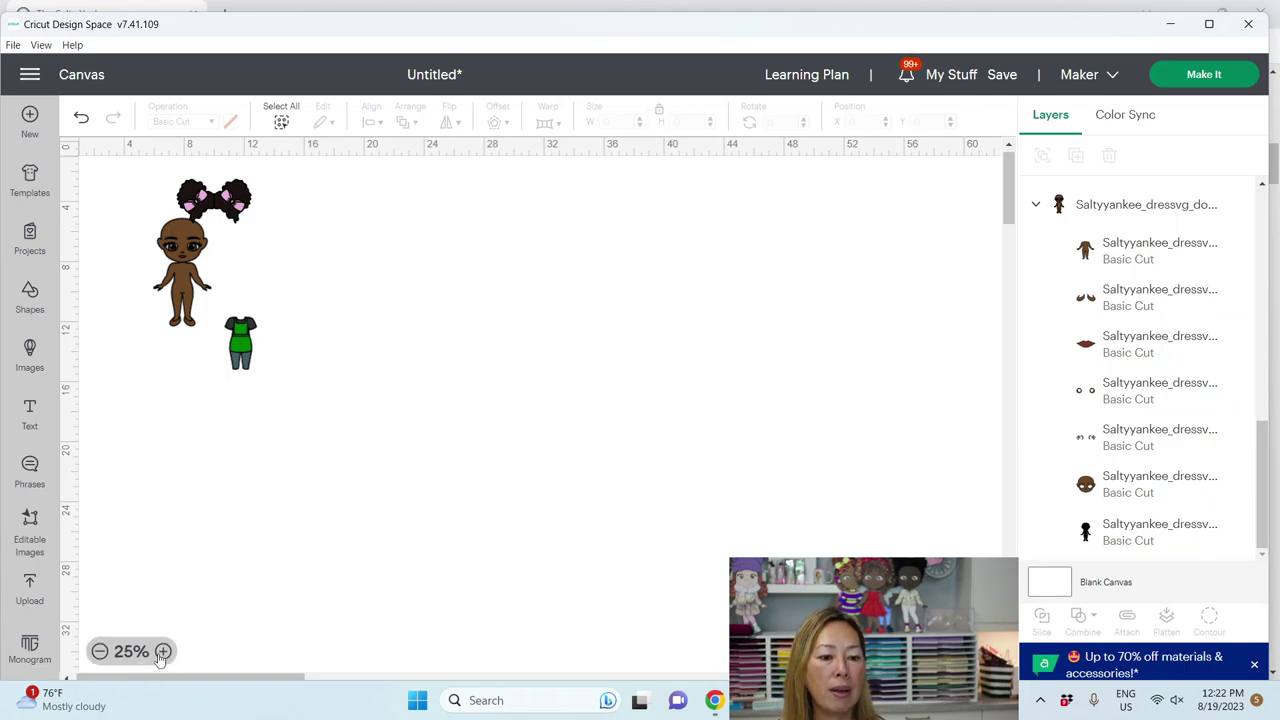
{"action": "left_click", "coordinate": [162, 652]}
At 75% zoom, move the doll and bow hair down by the green outfit, then select the body layer.
{"action": "left_click", "coordinate": [162, 652]}
{"action": "scroll", "coordinate": [867, 403], "scroll_direction": "left", "scroll_amount": 5}
{"action": "scroll", "coordinate": [867, 403], "scroll_direction": "up", "scroll_amount": 5}
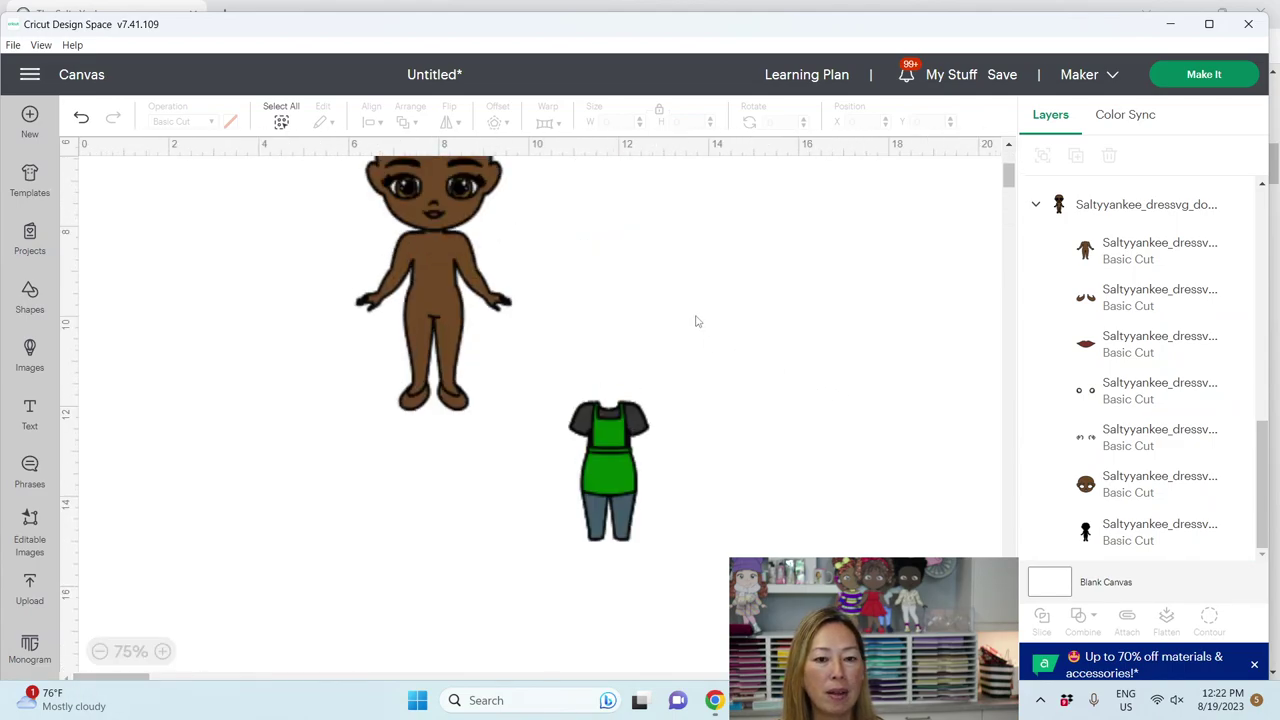
{"action": "left_click_drag", "start_coordinate": [416, 287], "coordinate": [406, 390]}
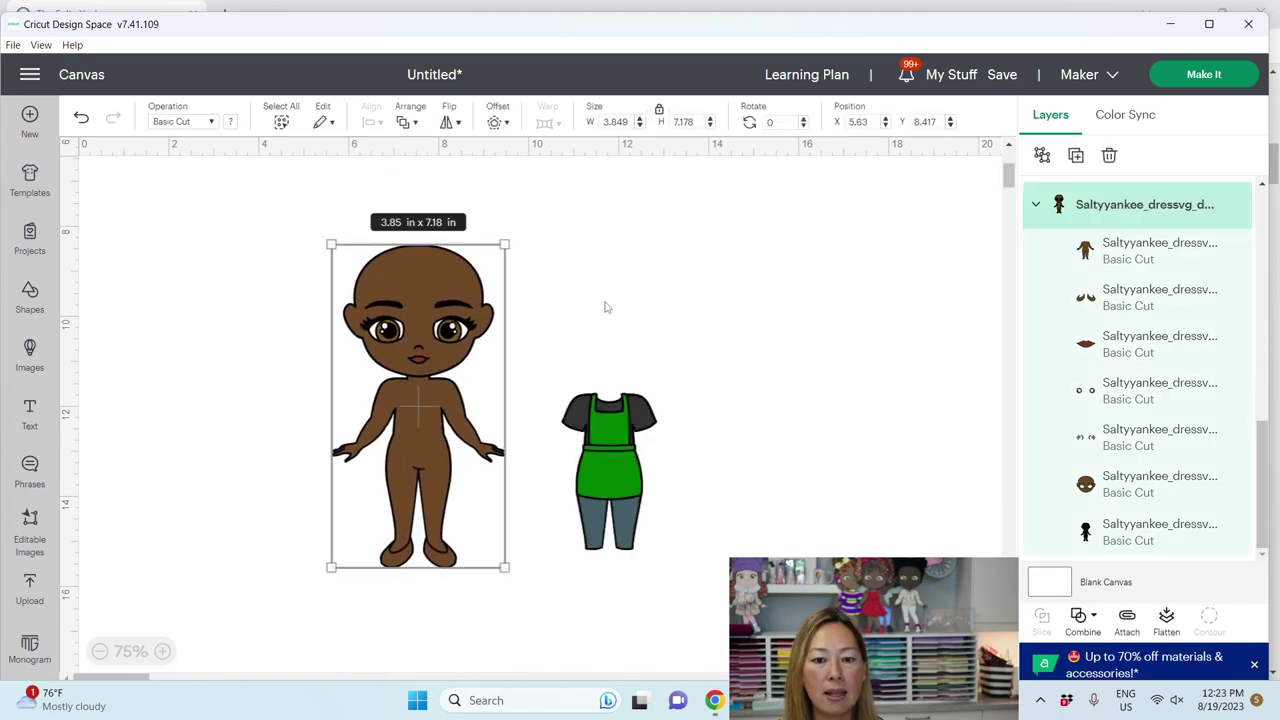
{"action": "scroll", "coordinate": [603, 303], "scroll_direction": "up", "scroll_amount": 4}
{"action": "left_click_drag", "start_coordinate": [580, 255], "coordinate": [665, 448]}
{"action": "scroll", "coordinate": [703, 432], "scroll_direction": "down", "scroll_amount": 3}
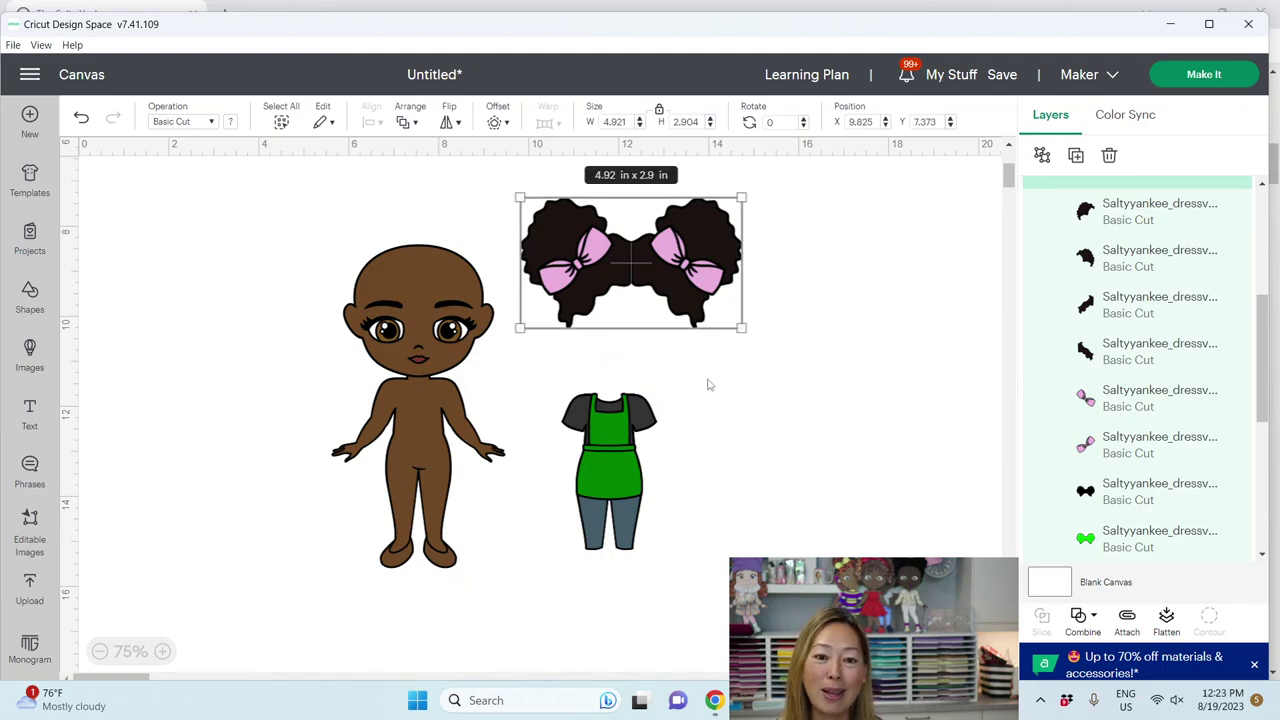
{"action": "left_click", "coordinate": [416, 288]}
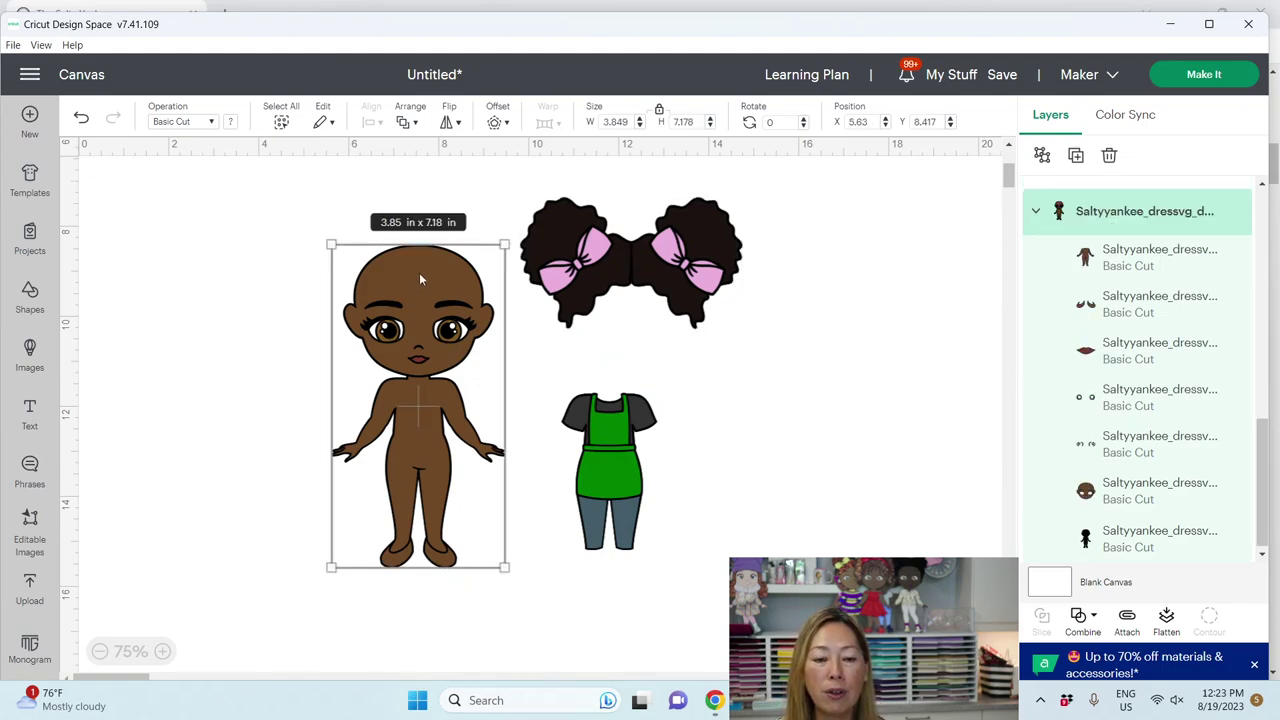
{"action": "left_click", "coordinate": [1150, 270]}
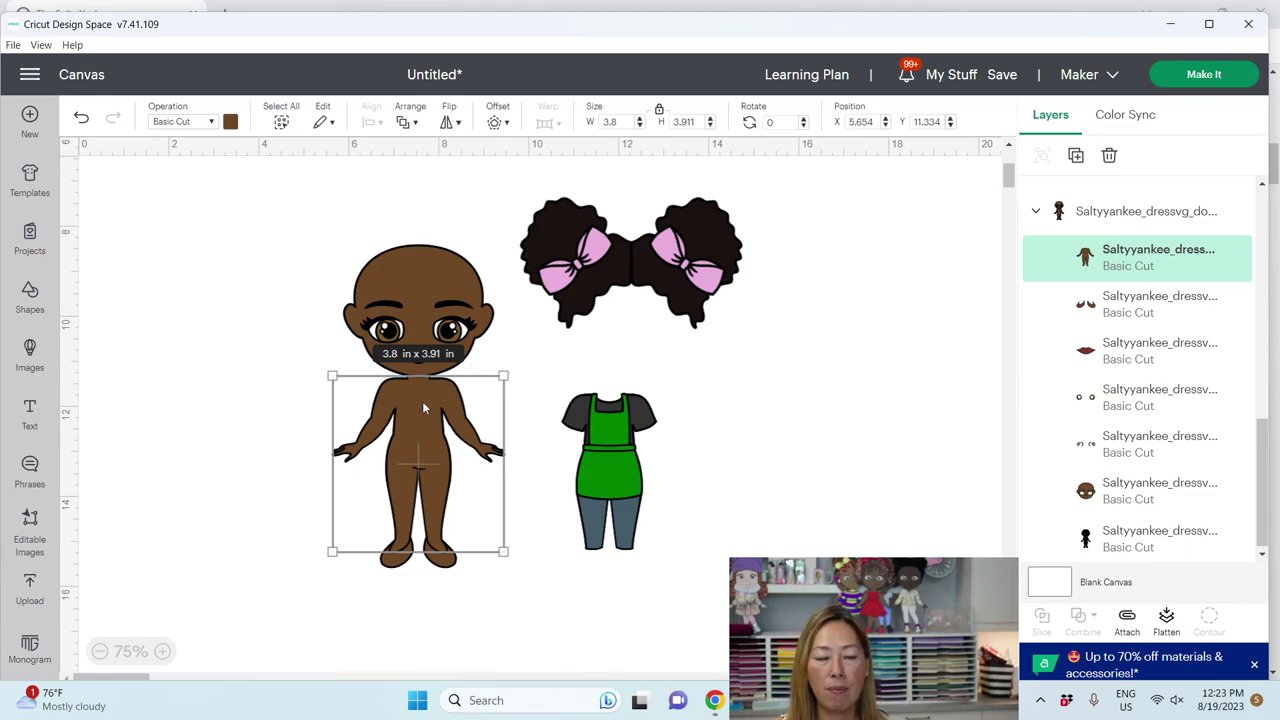
Recolour the doll's body dark brown #452507 using the advanced colour picker.
{"action": "left_click", "coordinate": [231, 121]}
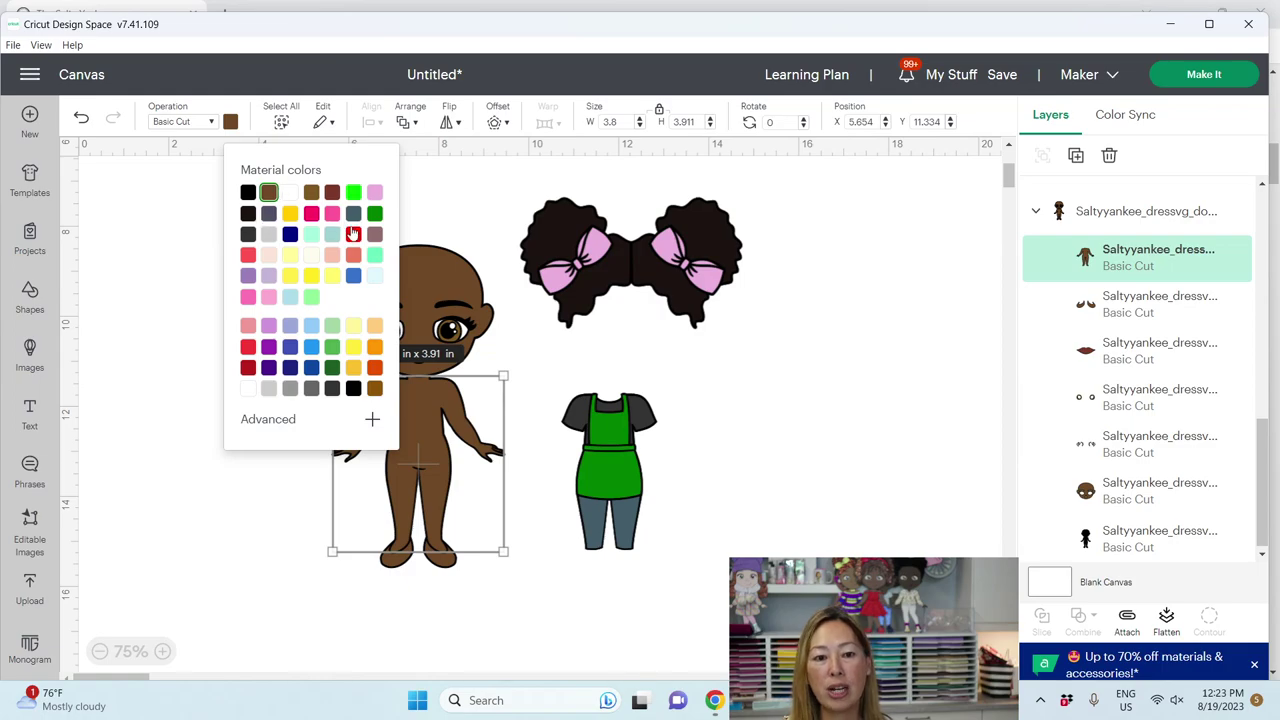
{"action": "left_click", "coordinate": [274, 422]}
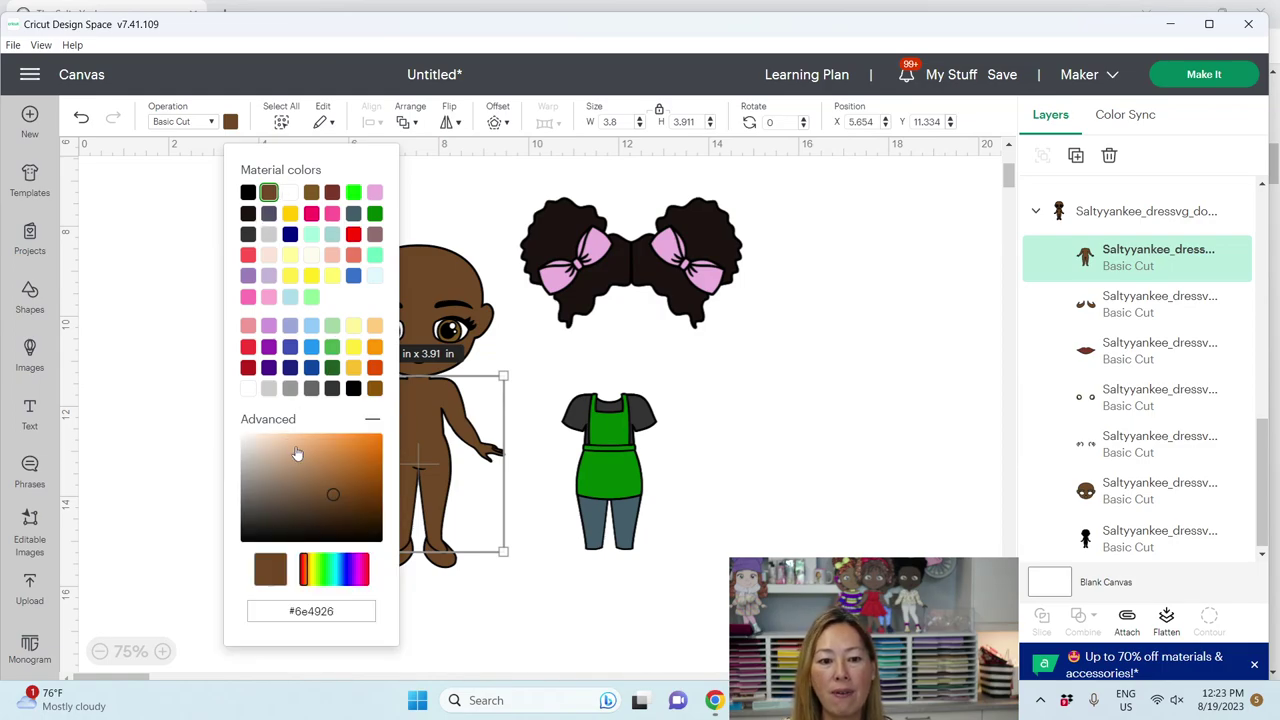
{"action": "left_click", "coordinate": [293, 447]}
{"action": "left_click", "coordinate": [340, 375]}
{"action": "left_click", "coordinate": [362, 364]}
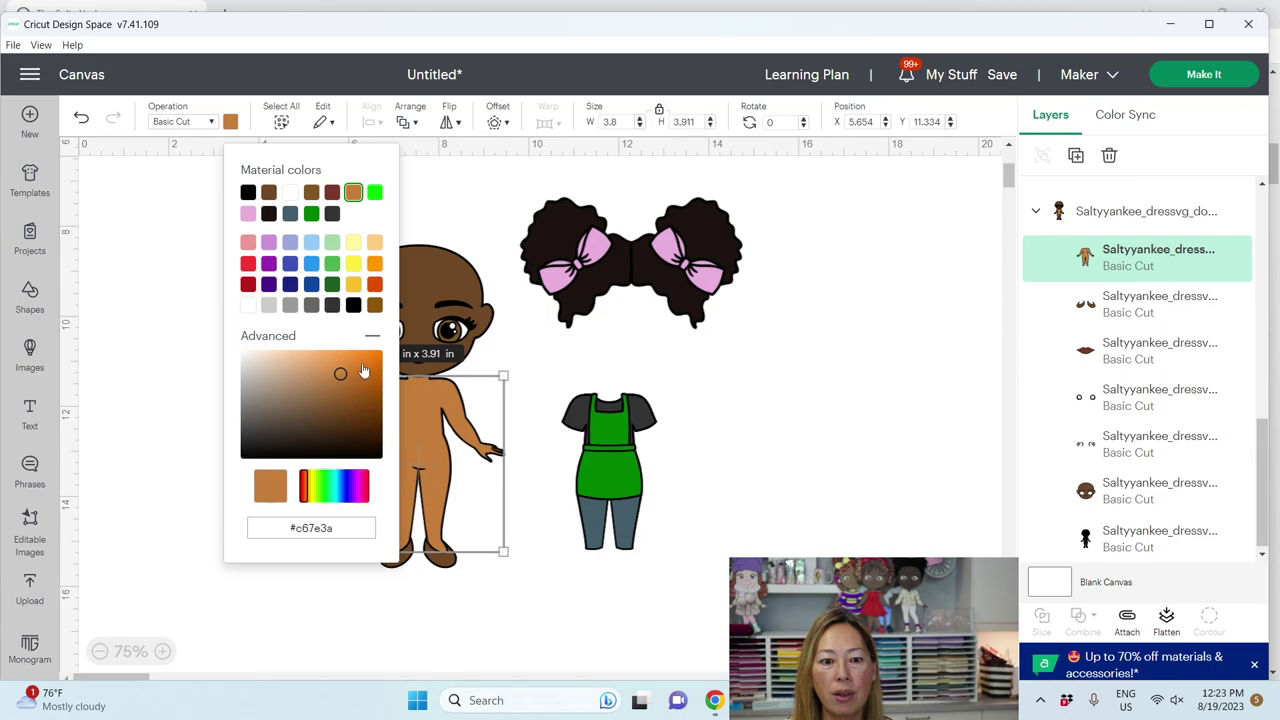
{"action": "left_click", "coordinate": [369, 358]}
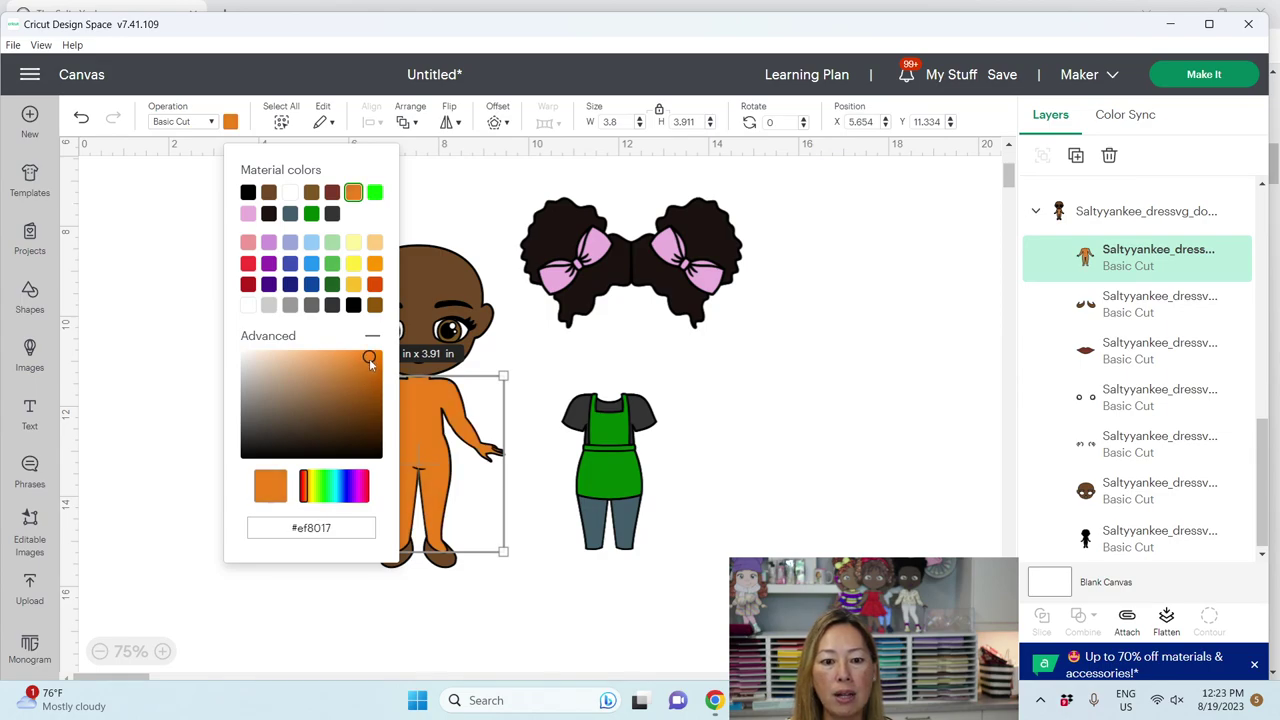
{"action": "left_click", "coordinate": [367, 430]}
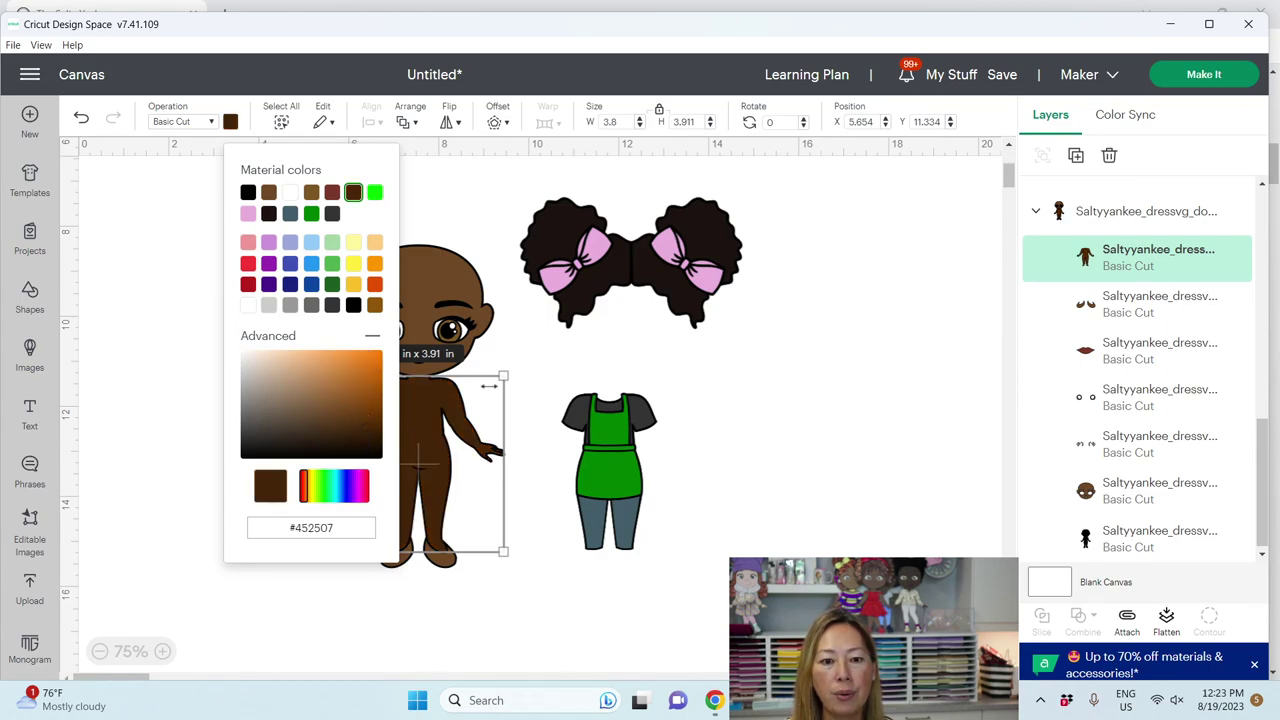
{"action": "left_click", "coordinate": [721, 349]}
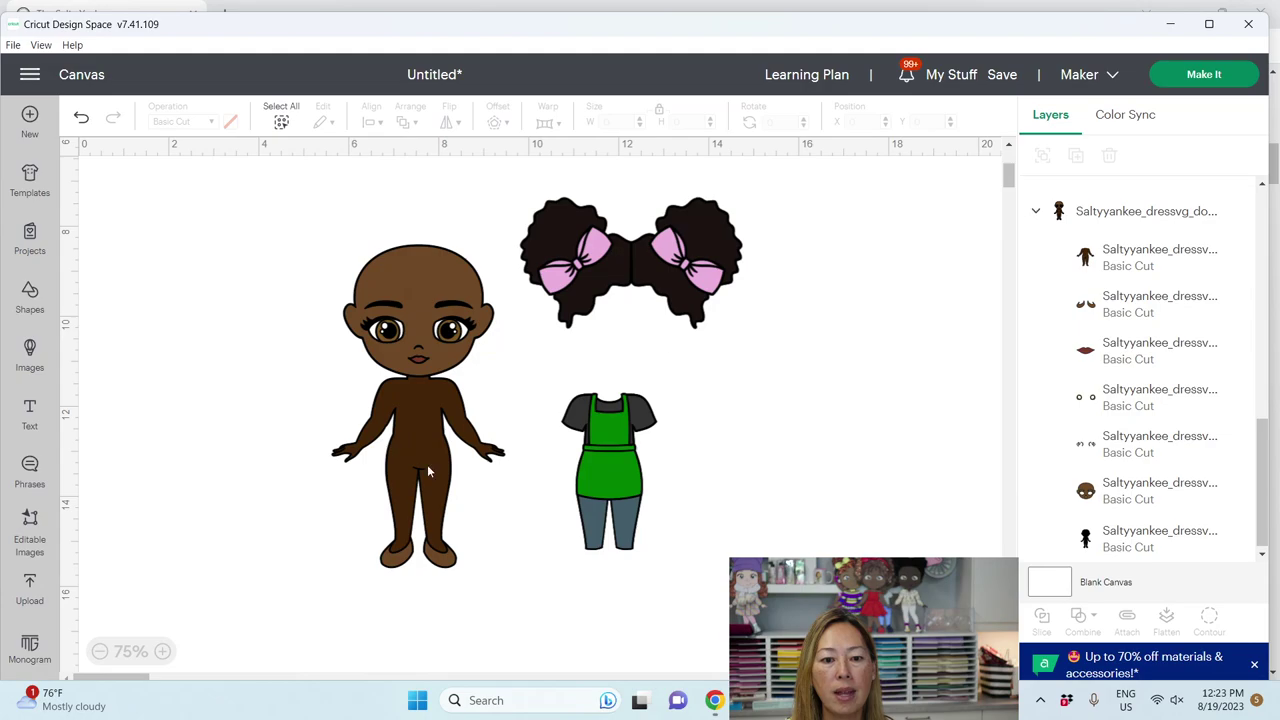
Give the doll's head the same dark brown swatch.
{"action": "left_click", "coordinate": [417, 280]}
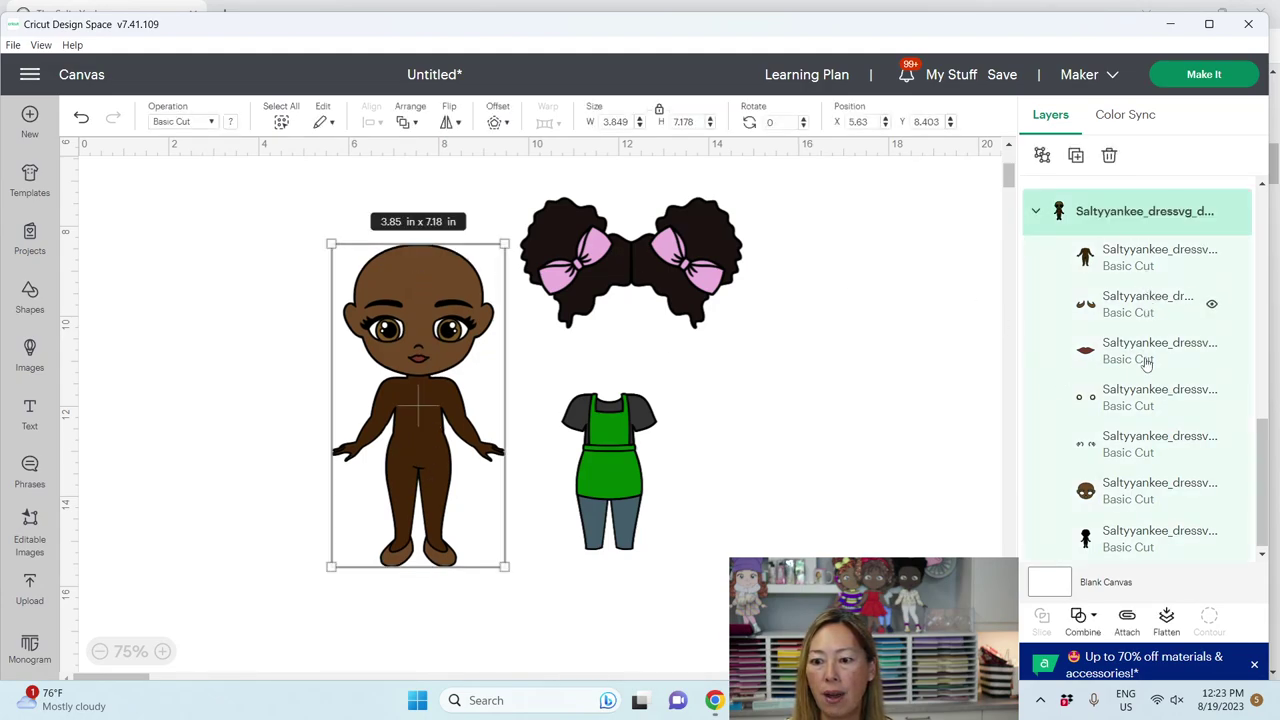
{"action": "left_click", "coordinate": [1119, 490]}
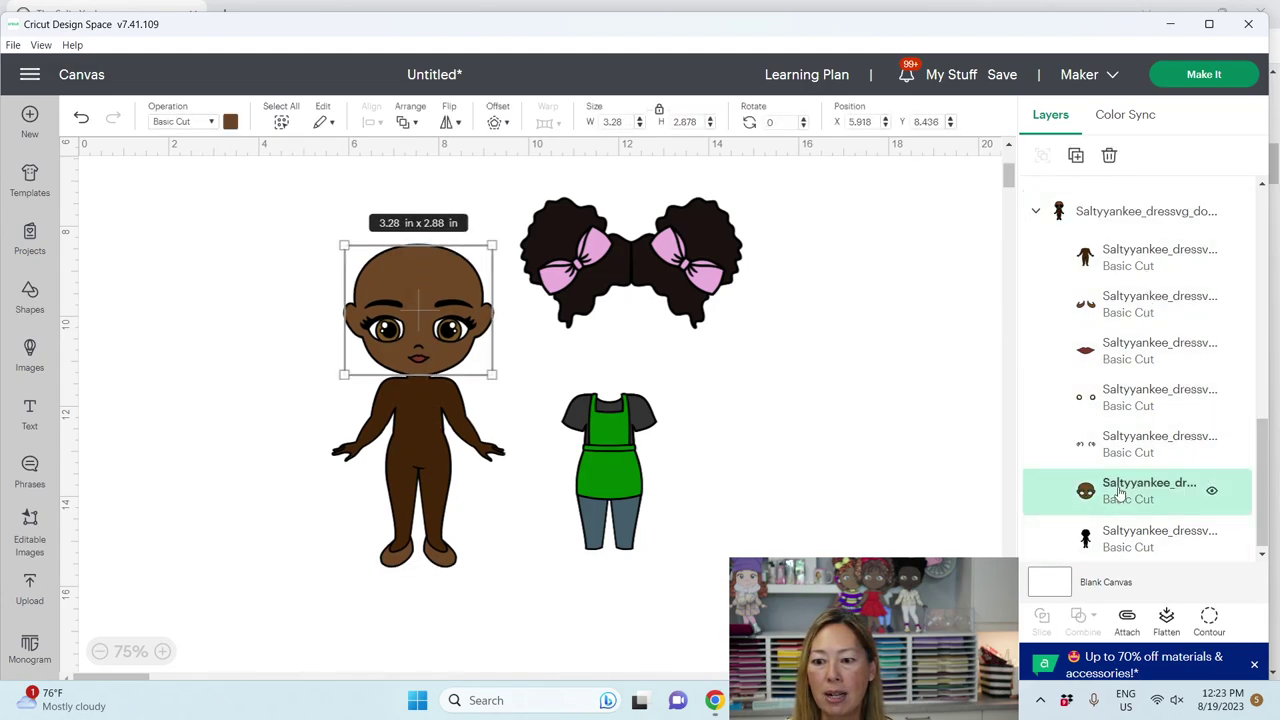
{"action": "left_click", "coordinate": [230, 121]}
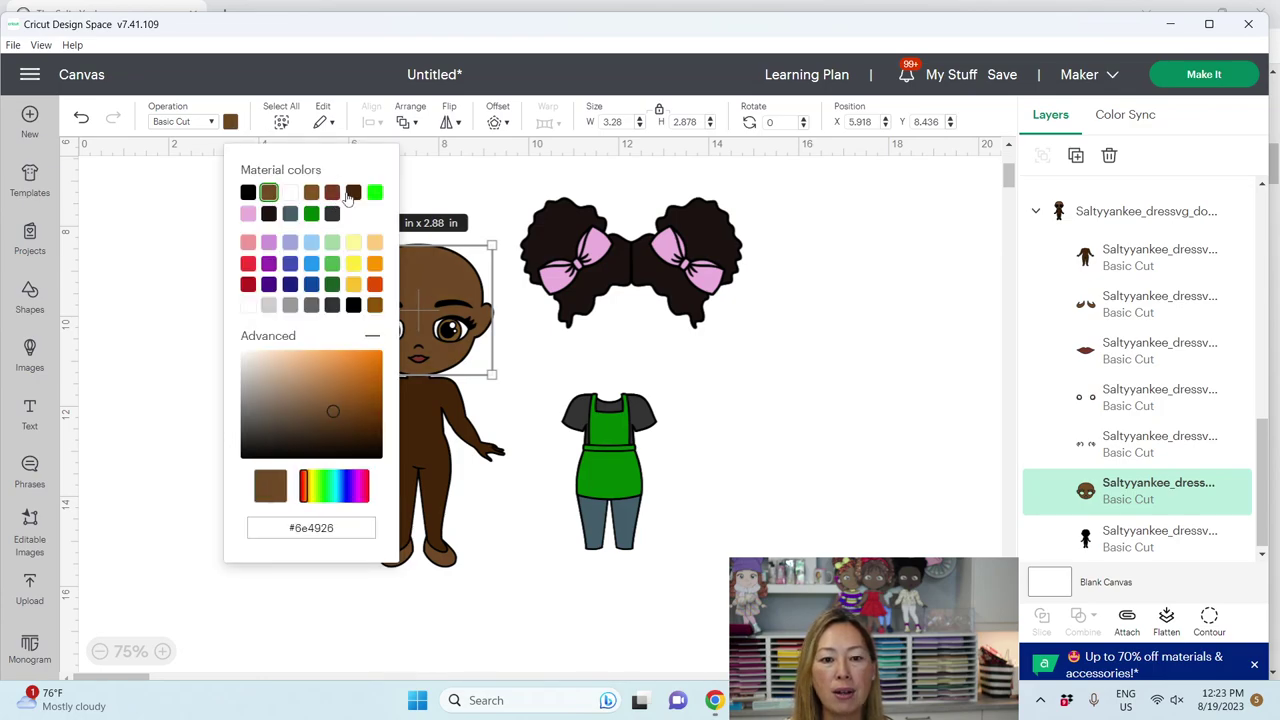
{"action": "left_click", "coordinate": [356, 196]}
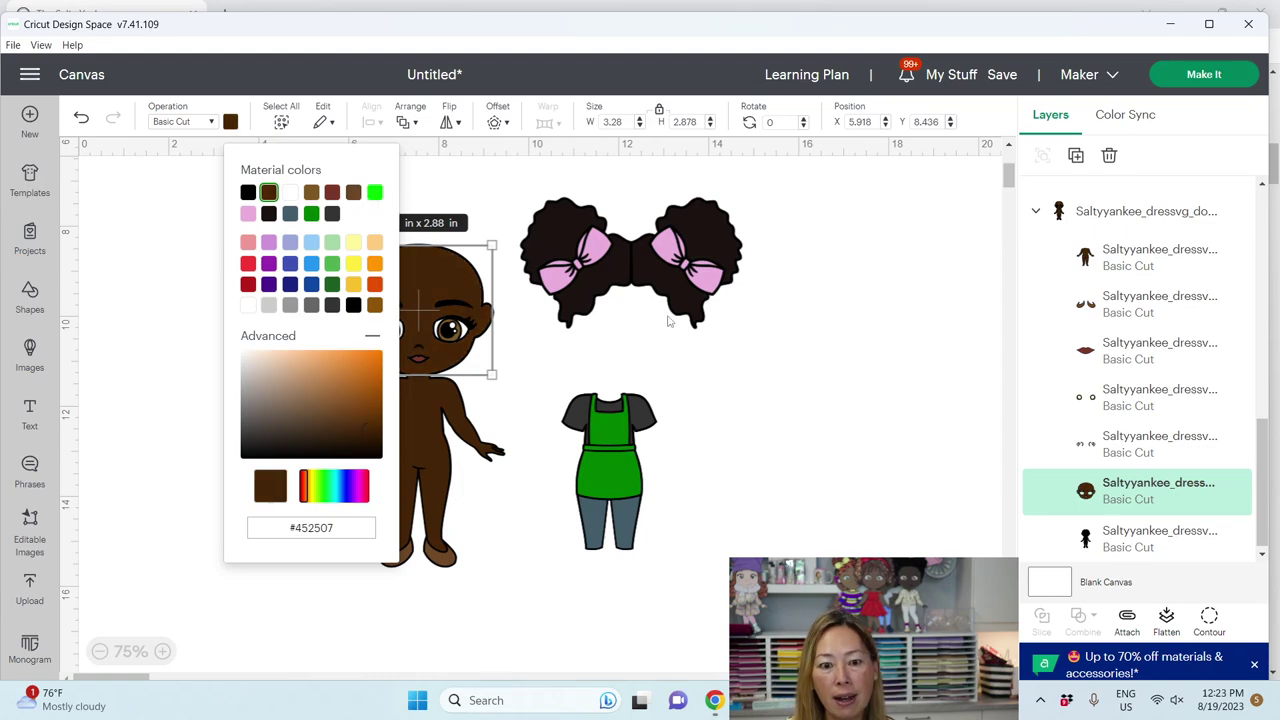
{"action": "left_click", "coordinate": [835, 379]}
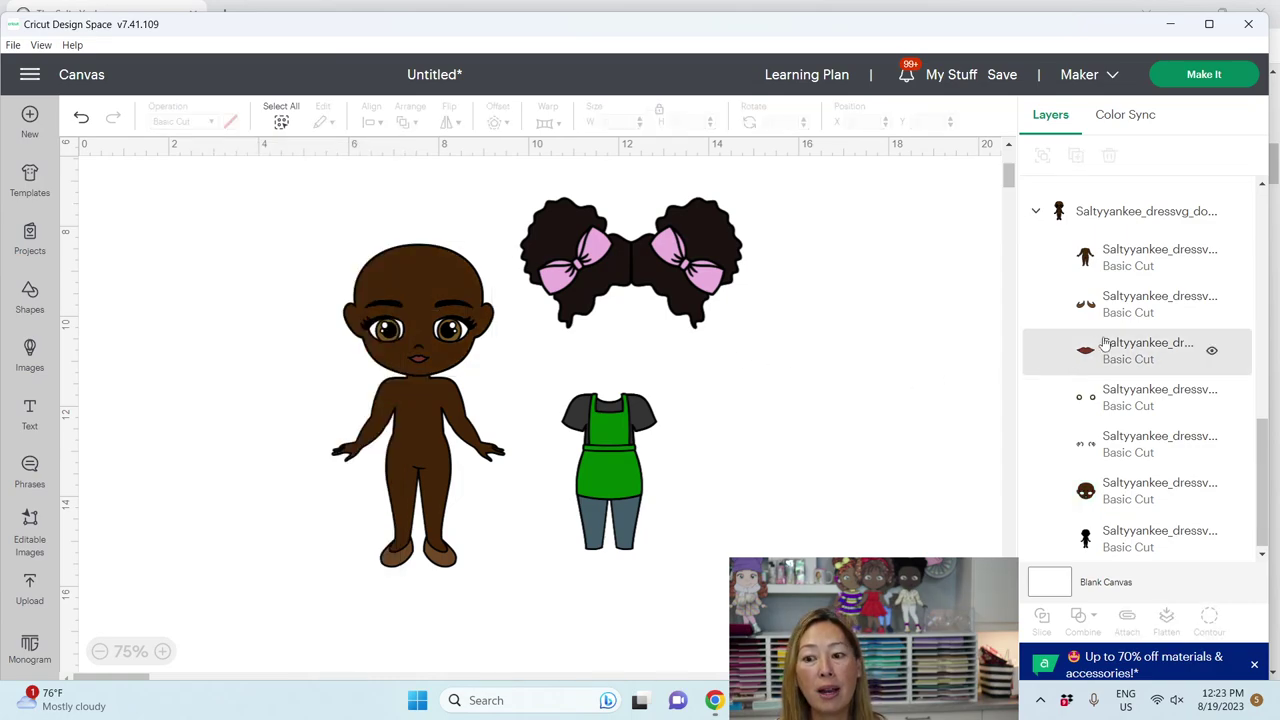
Make the doll's eyes green.
{"action": "left_click", "coordinate": [1110, 400]}
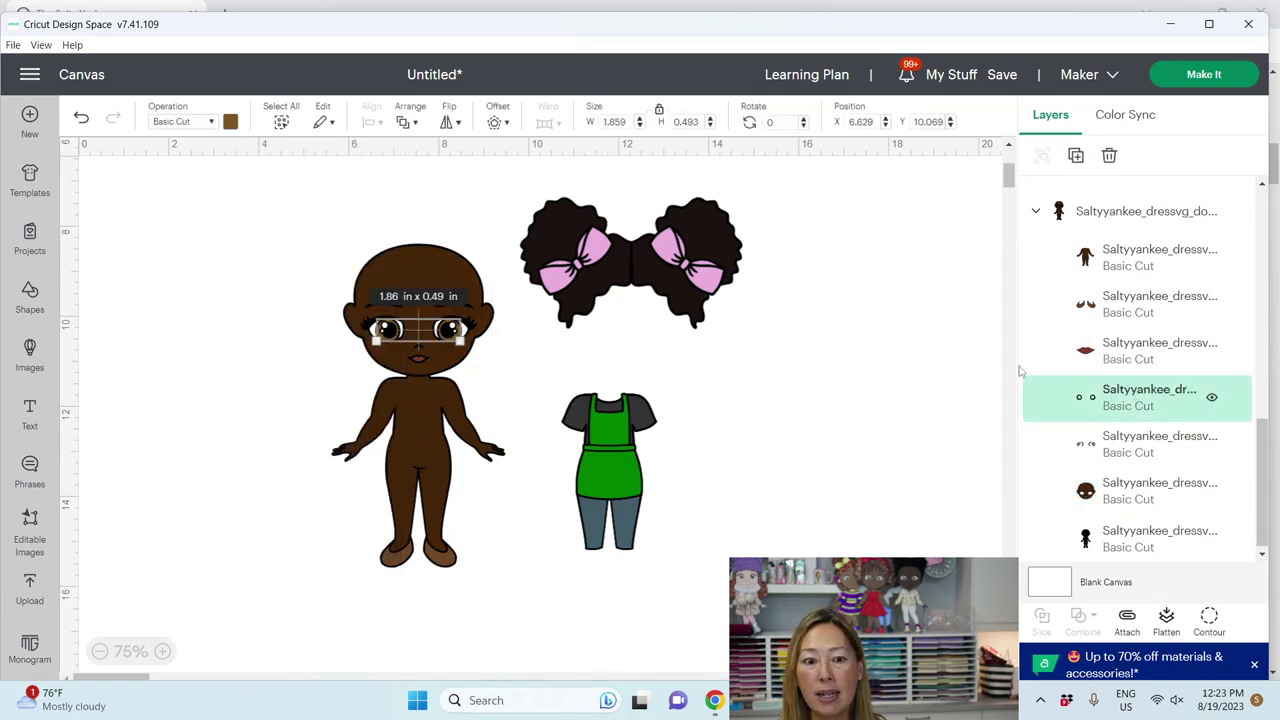
{"action": "left_click", "coordinate": [228, 124]}
{"action": "left_click", "coordinate": [311, 214]}
{"action": "left_click", "coordinate": [814, 343]}
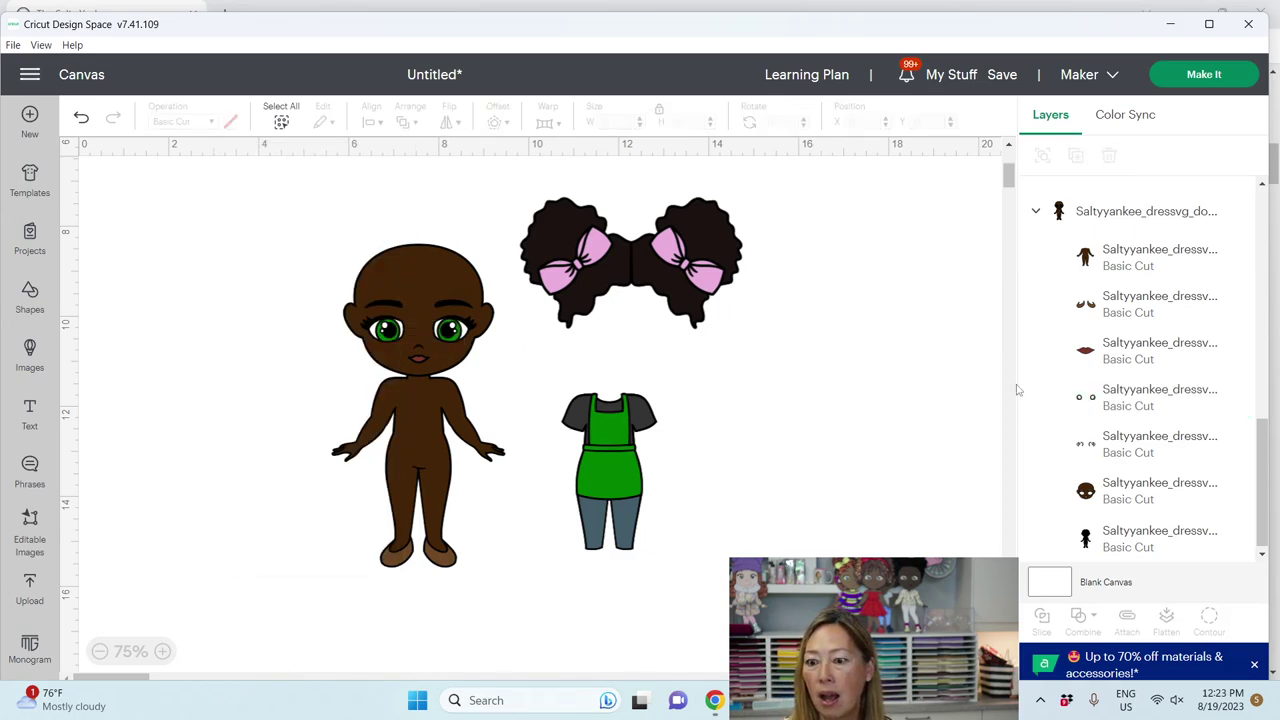
Colour the doll's lips bright pink #da55b6.
{"action": "left_click", "coordinate": [1135, 345]}
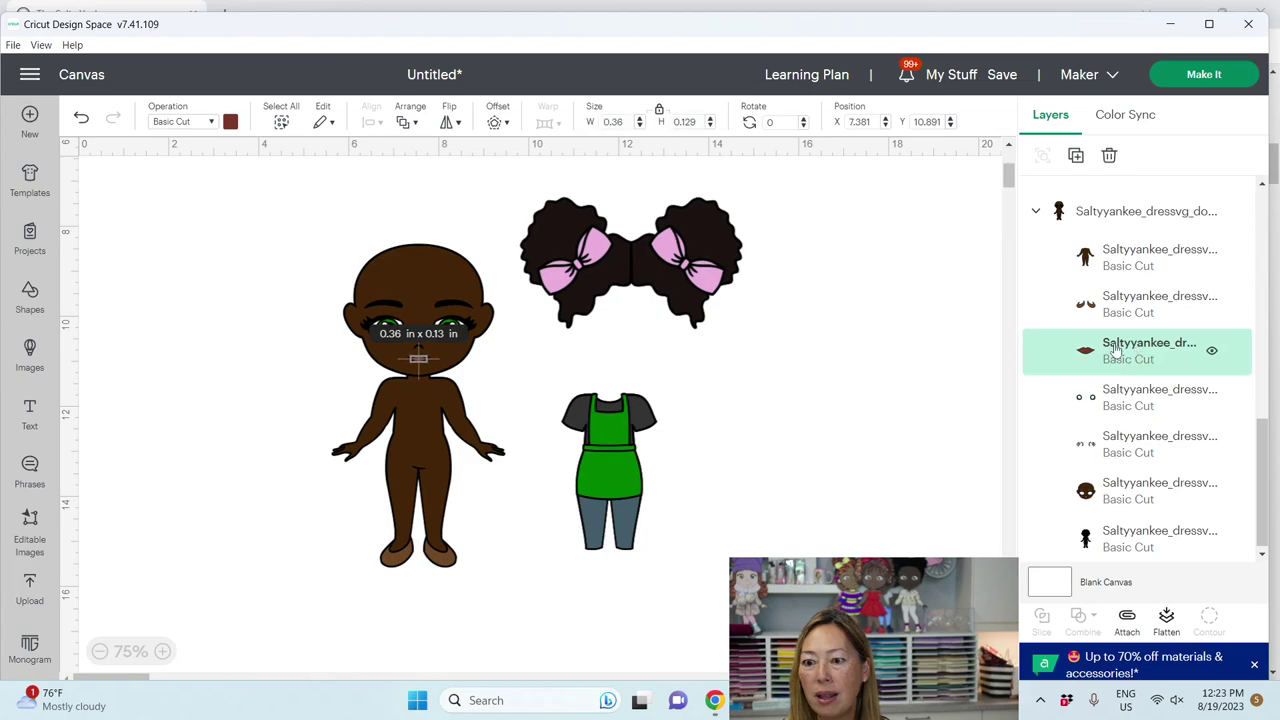
{"action": "left_click", "coordinate": [229, 122]}
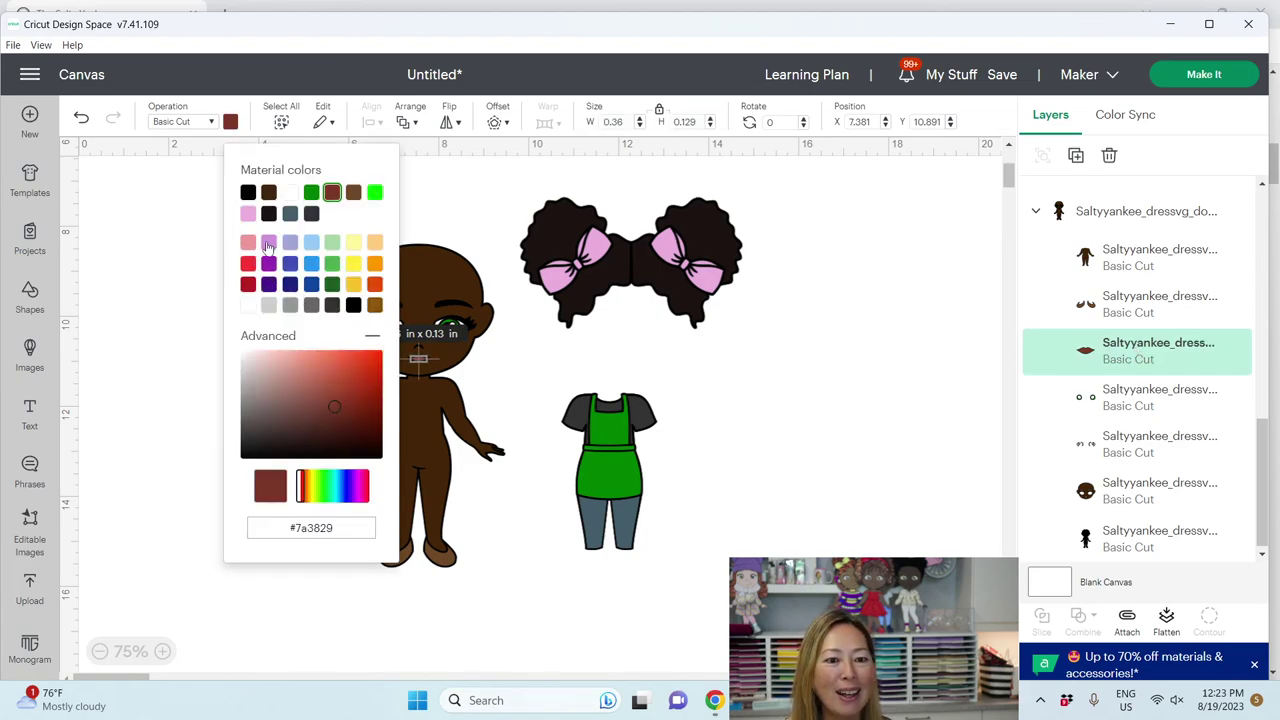
{"action": "left_click", "coordinate": [268, 243]}
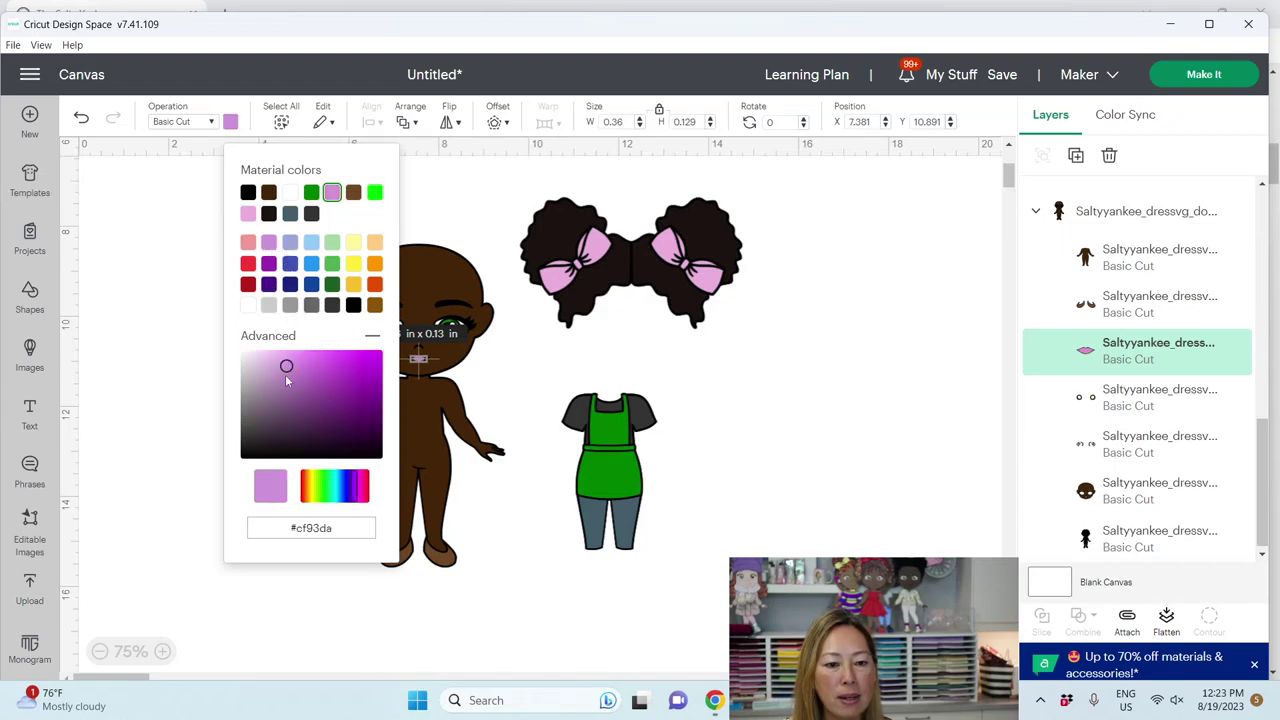
{"action": "left_click", "coordinate": [358, 487]}
{"action": "left_click_drag", "start_coordinate": [346, 371], "coordinate": [328, 368]}
{"action": "left_click", "coordinate": [486, 178]}
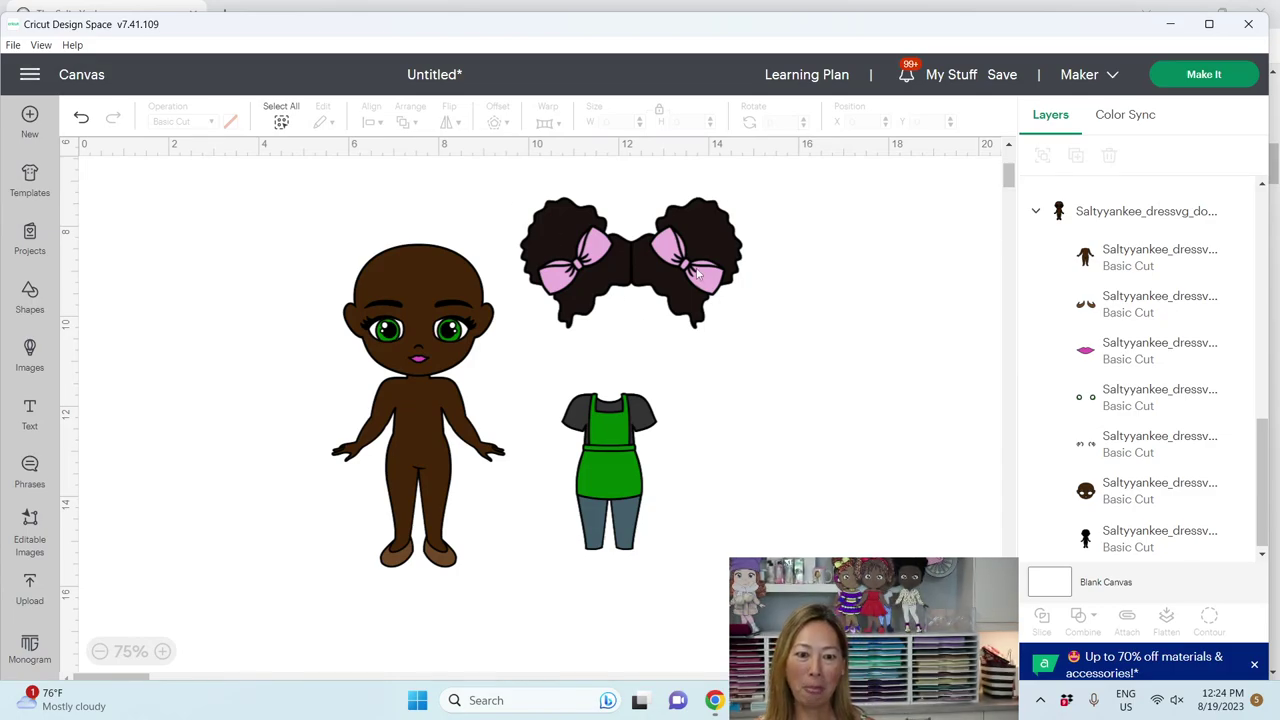
Put the curly hair on the doll's head and the green outfit on her body.
{"action": "left_click_drag", "start_coordinate": [698, 272], "coordinate": [486, 243]}
{"action": "left_click_drag", "start_coordinate": [600, 460], "coordinate": [424, 429]}
{"action": "left_click", "coordinate": [672, 380]}
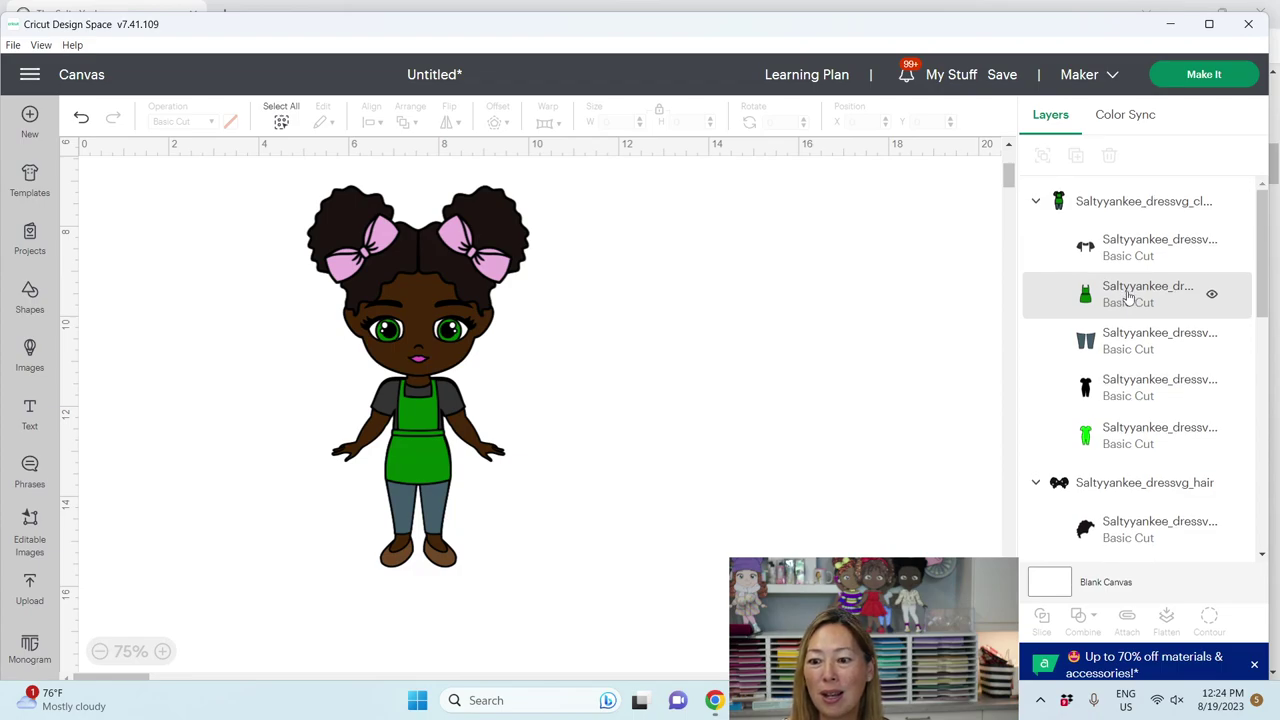
Recolour the right pink bow dark green.
{"action": "scroll", "coordinate": [1128, 300], "scroll_direction": "down", "scroll_amount": 3}
{"action": "scroll", "coordinate": [1128, 340], "scroll_direction": "down", "scroll_amount": 3}
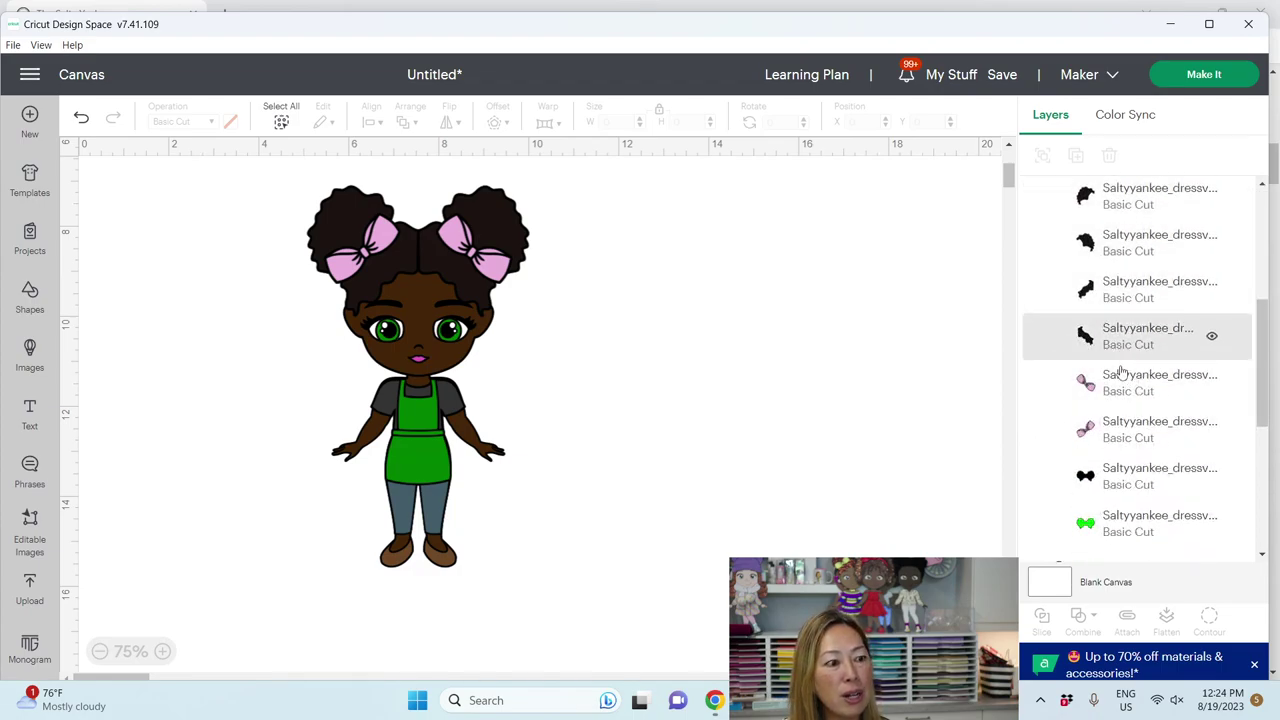
{"action": "left_click", "coordinate": [1121, 390]}
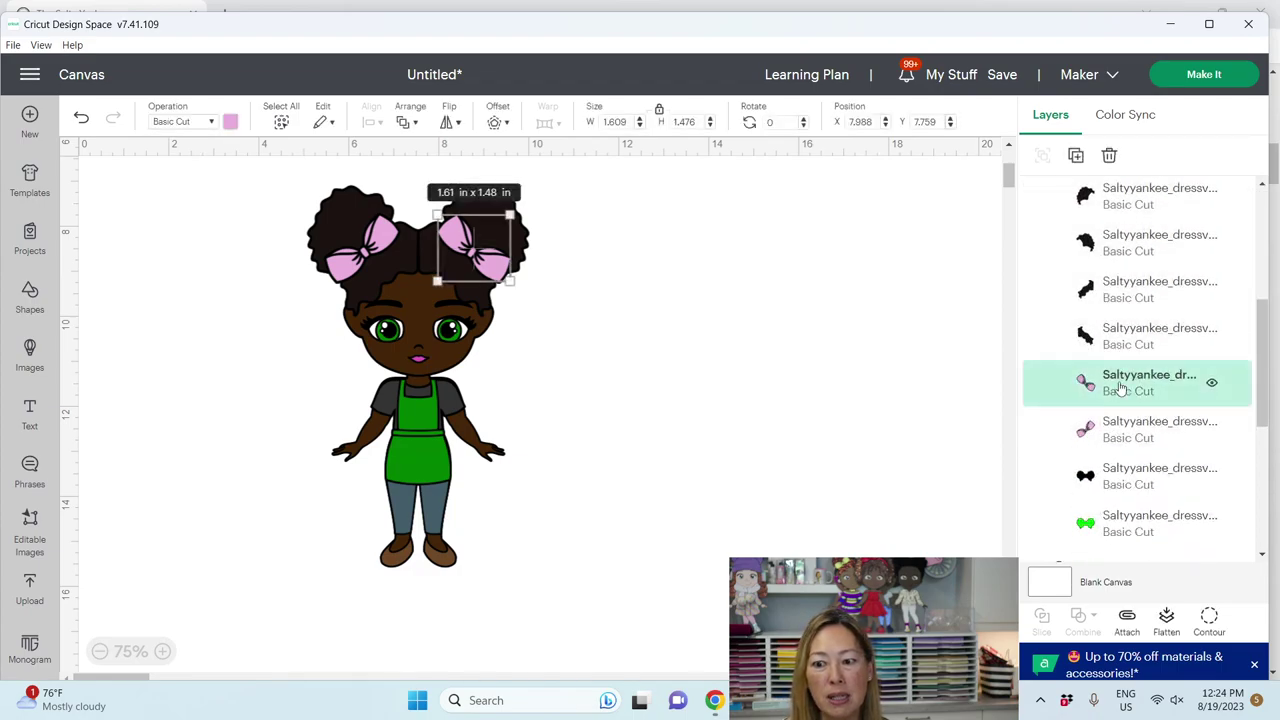
{"action": "left_click", "coordinate": [230, 122]}
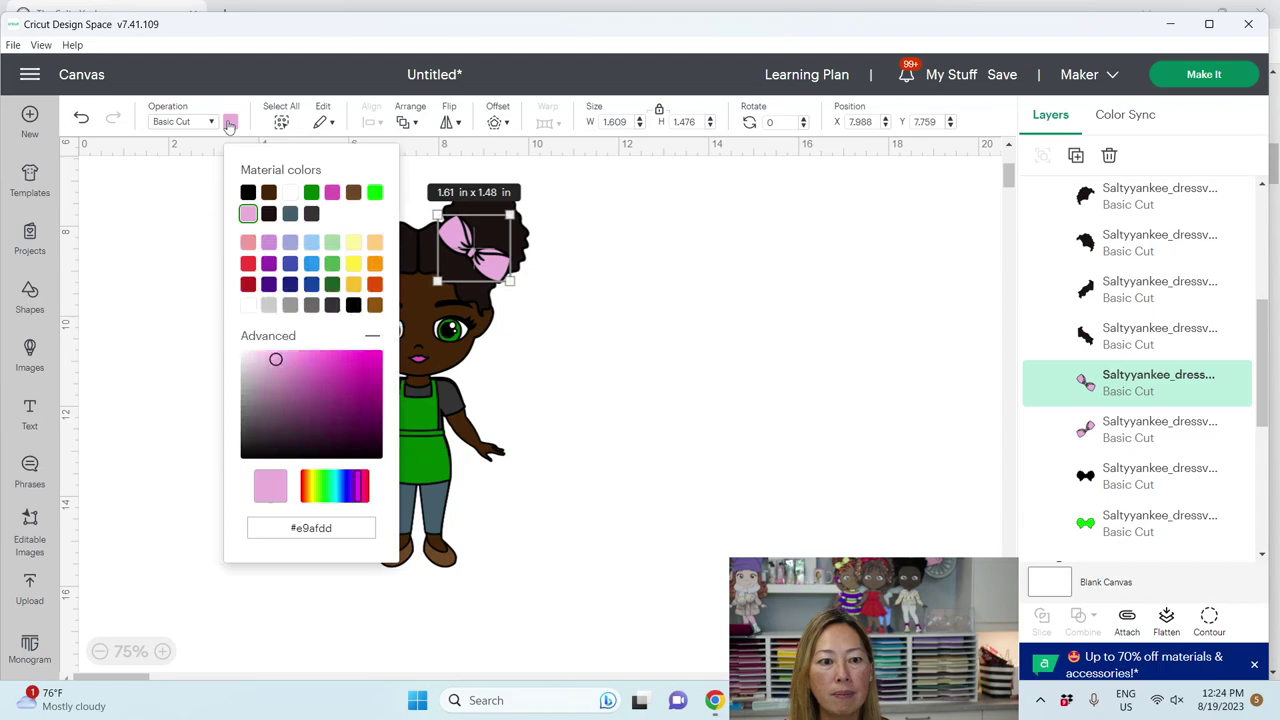
{"action": "left_click", "coordinate": [311, 192]}
{"action": "left_click", "coordinate": [363, 417]}
{"action": "left_click", "coordinate": [835, 310]}
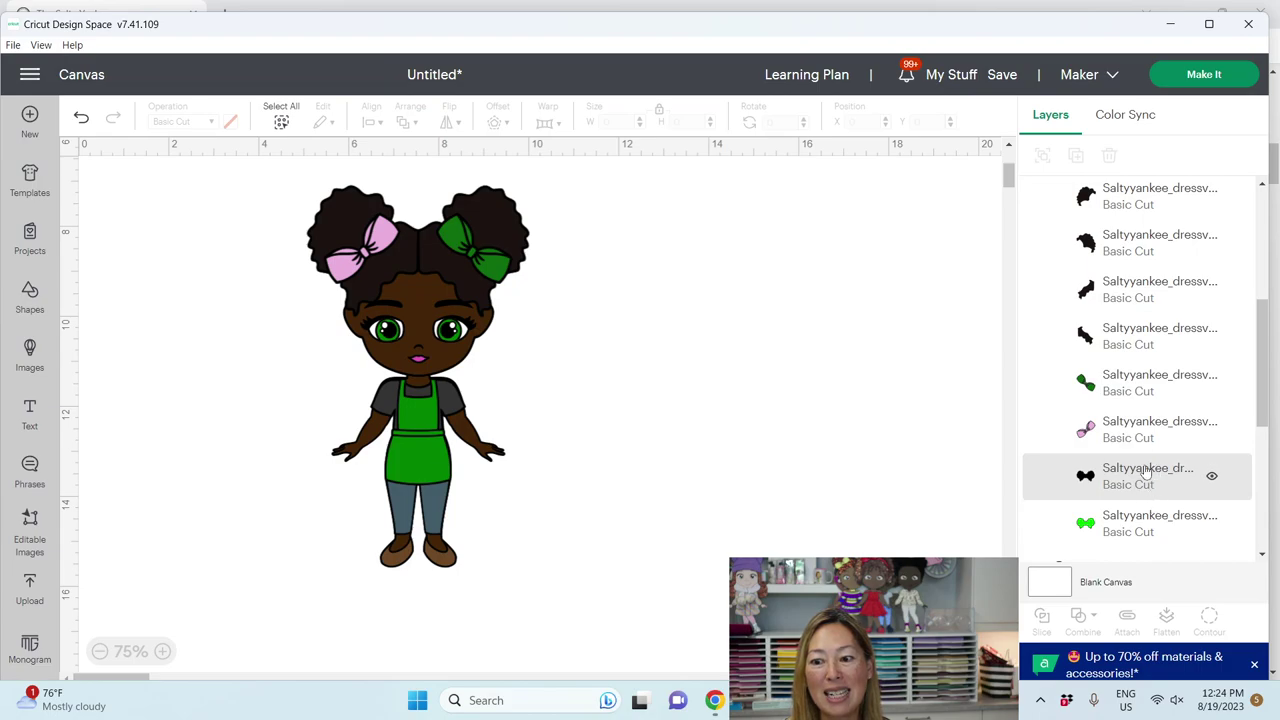
Recolour the left pink bow dark green.
{"action": "scroll", "coordinate": [1143, 352], "scroll_direction": "up", "scroll_amount": 3}
{"action": "scroll", "coordinate": [1106, 343], "scroll_direction": "down", "scroll_amount": 3}
{"action": "left_click", "coordinate": [1064, 430]}
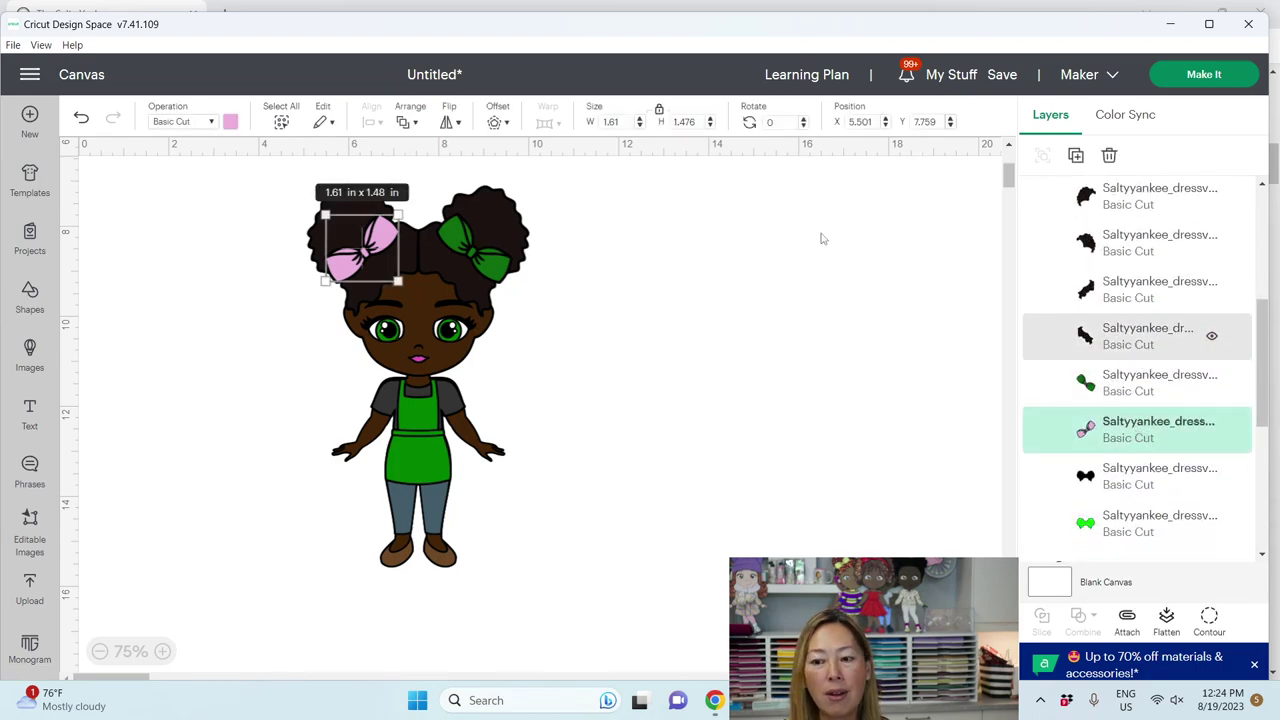
{"action": "left_click", "coordinate": [231, 122]}
{"action": "left_click", "coordinate": [269, 214]}
{"action": "left_click", "coordinate": [617, 250]}
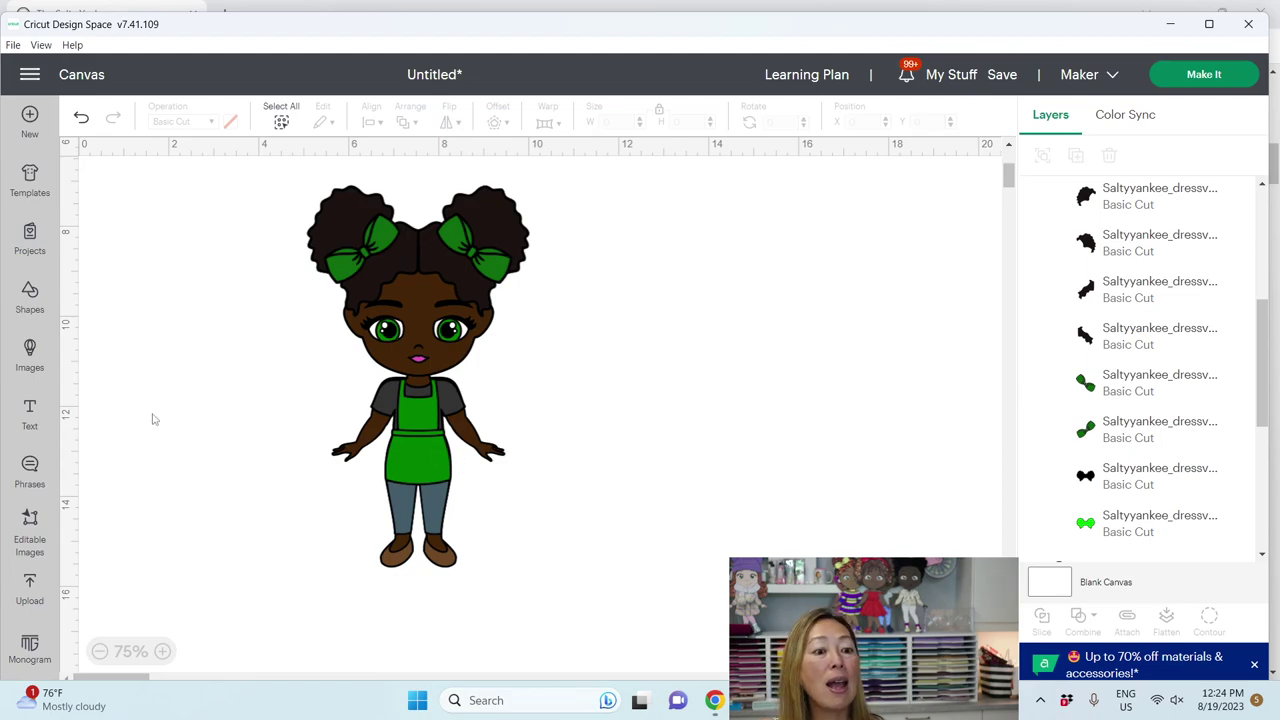
Add the text CHA, shrink it onto the apron, and colour it lavender.
{"action": "left_click", "coordinate": [30, 412]}
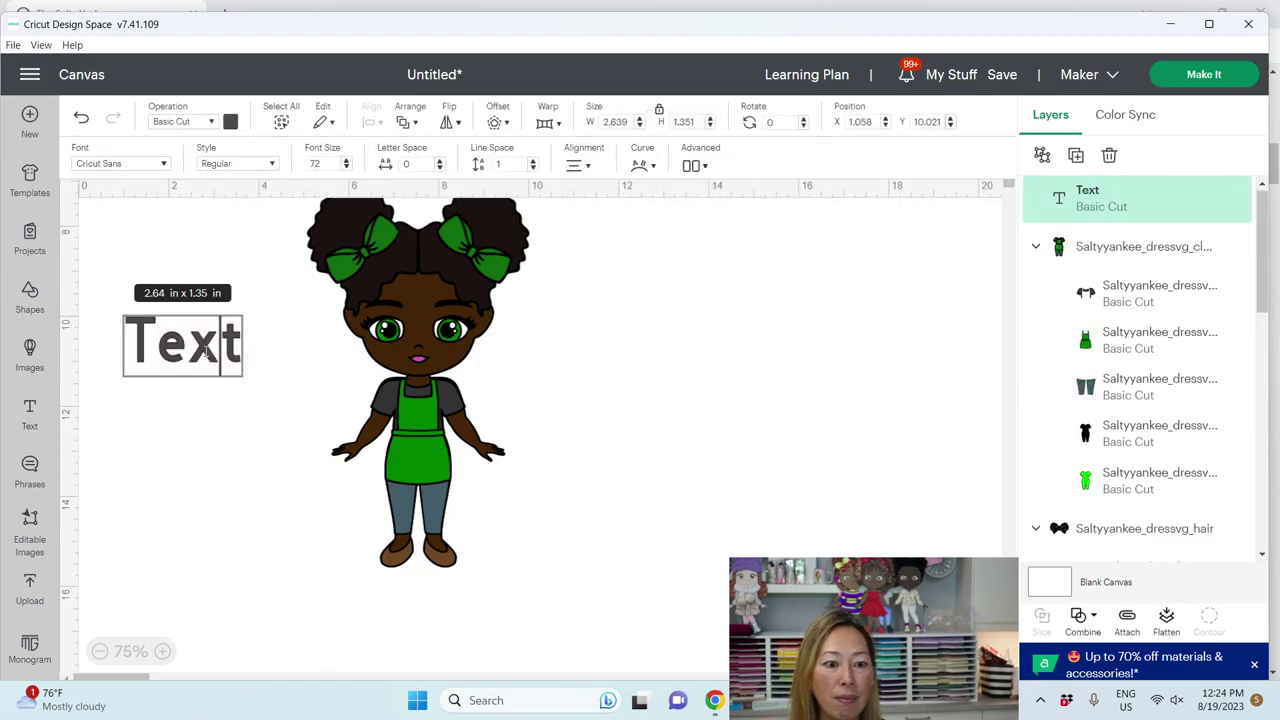
{"action": "double_click", "coordinate": [205, 349]}
{"action": "type", "text": "CHA"}
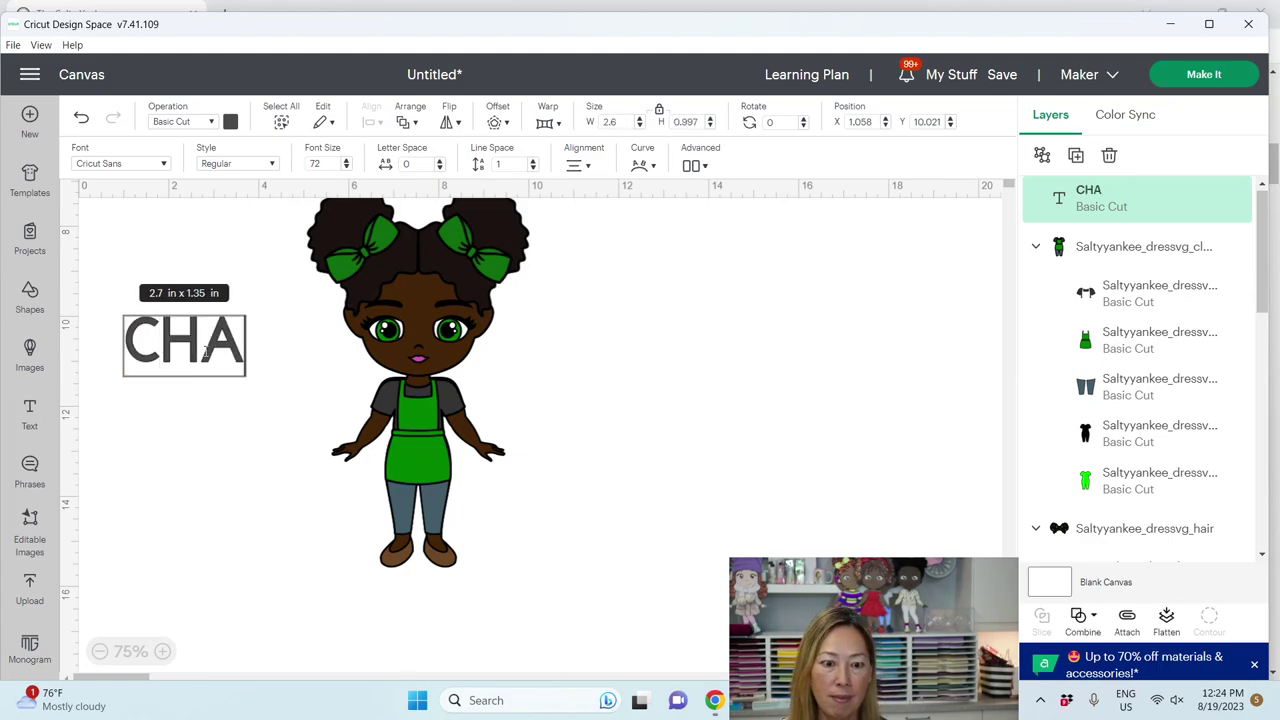
{"action": "left_click", "coordinate": [246, 385]}
{"action": "left_click", "coordinate": [211, 362]}
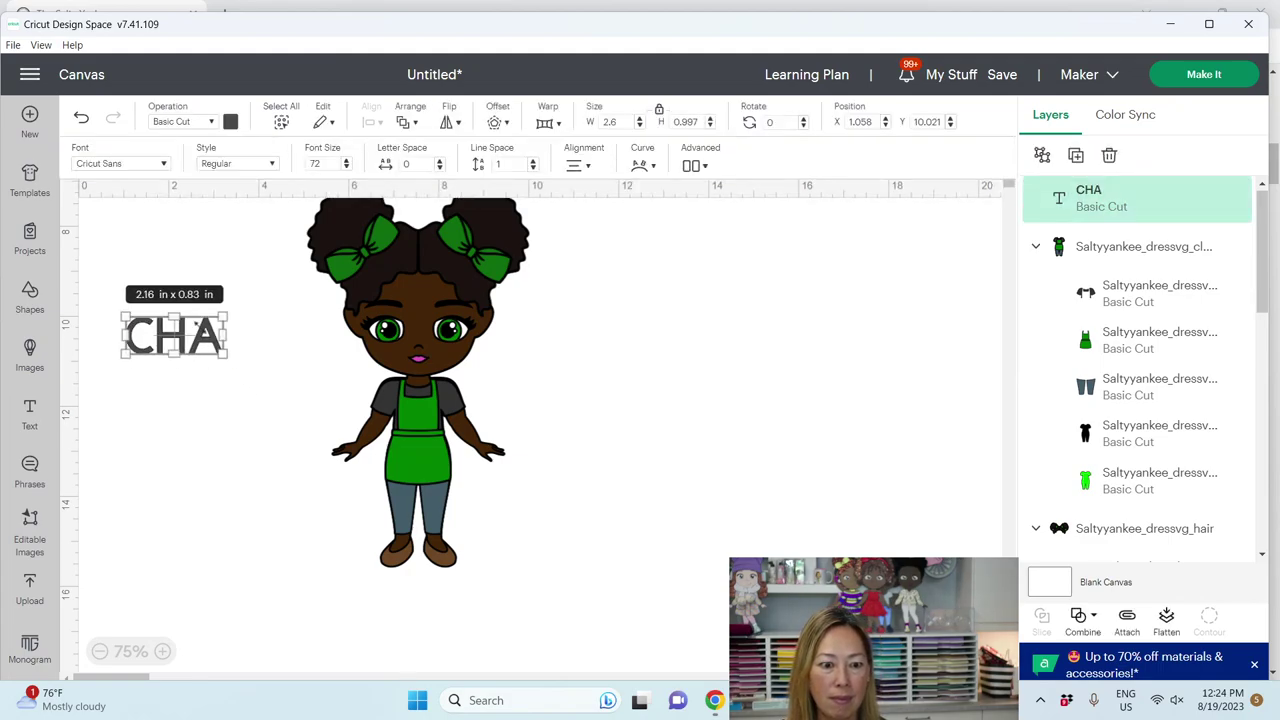
{"action": "left_click_drag", "start_coordinate": [218, 352], "coordinate": [411, 416]}
{"action": "left_click", "coordinate": [180, 343]}
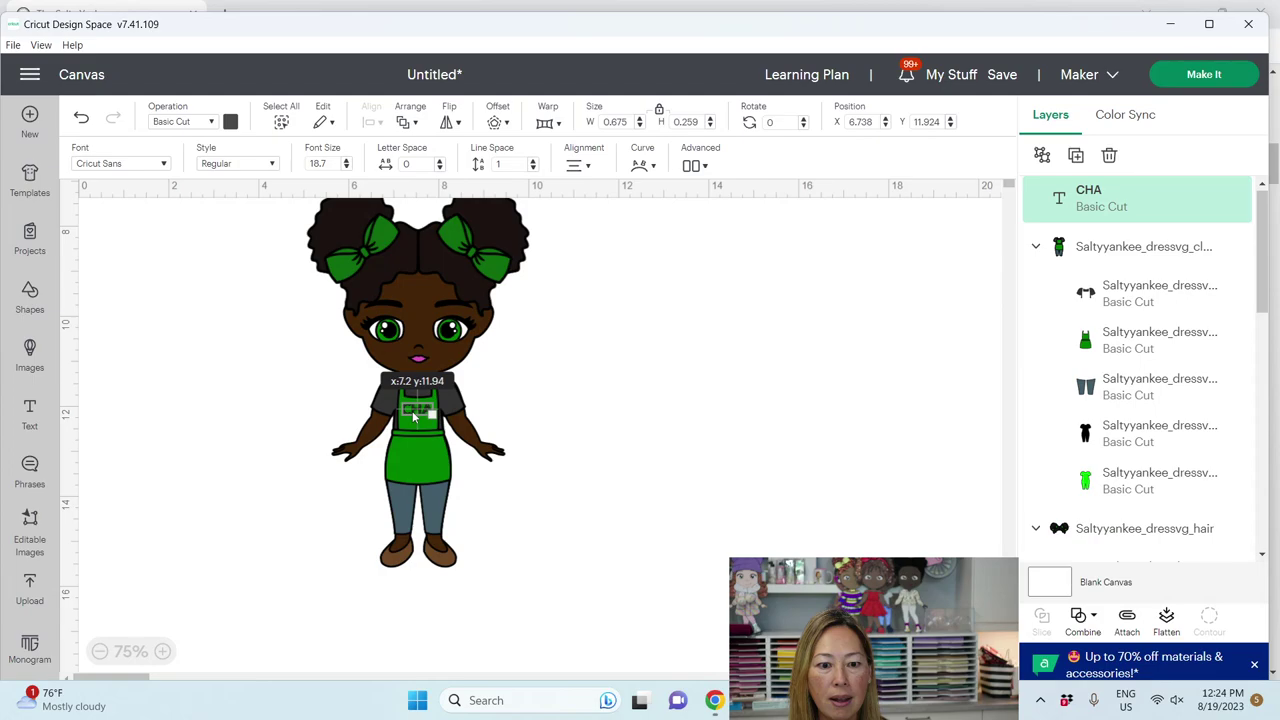
{"action": "left_click", "coordinate": [230, 121]}
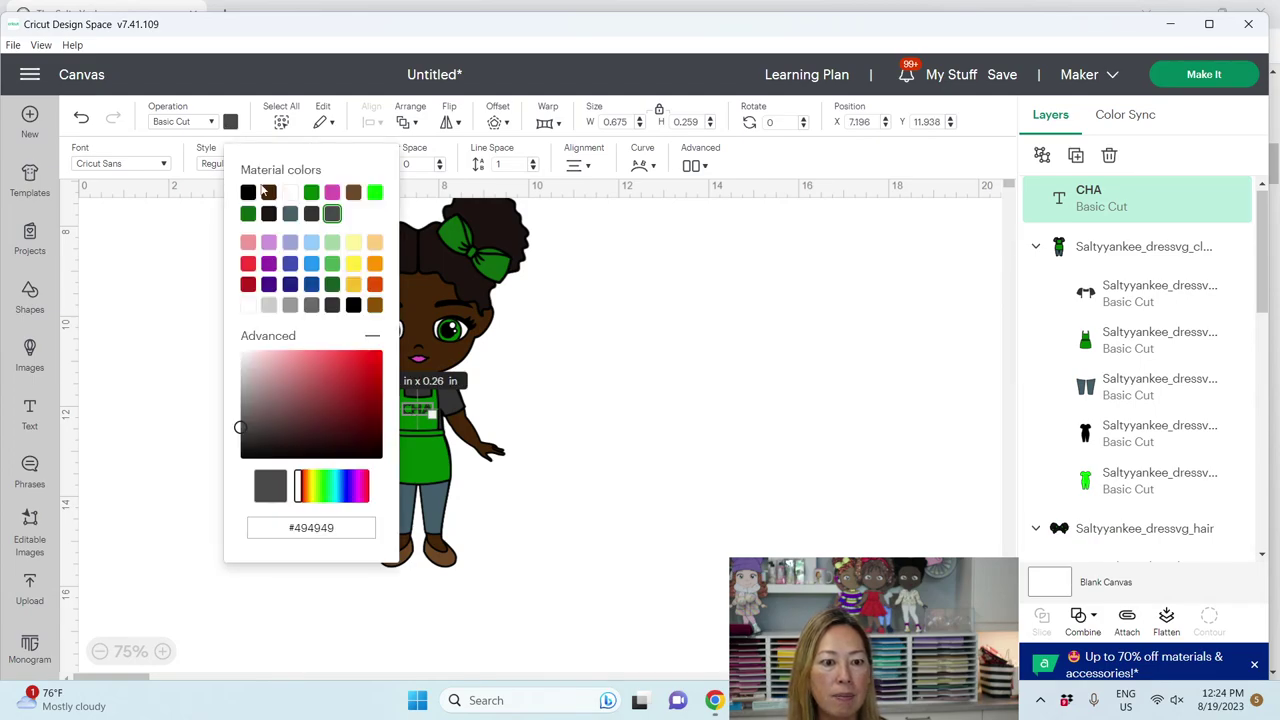
{"action": "left_click", "coordinate": [269, 242]}
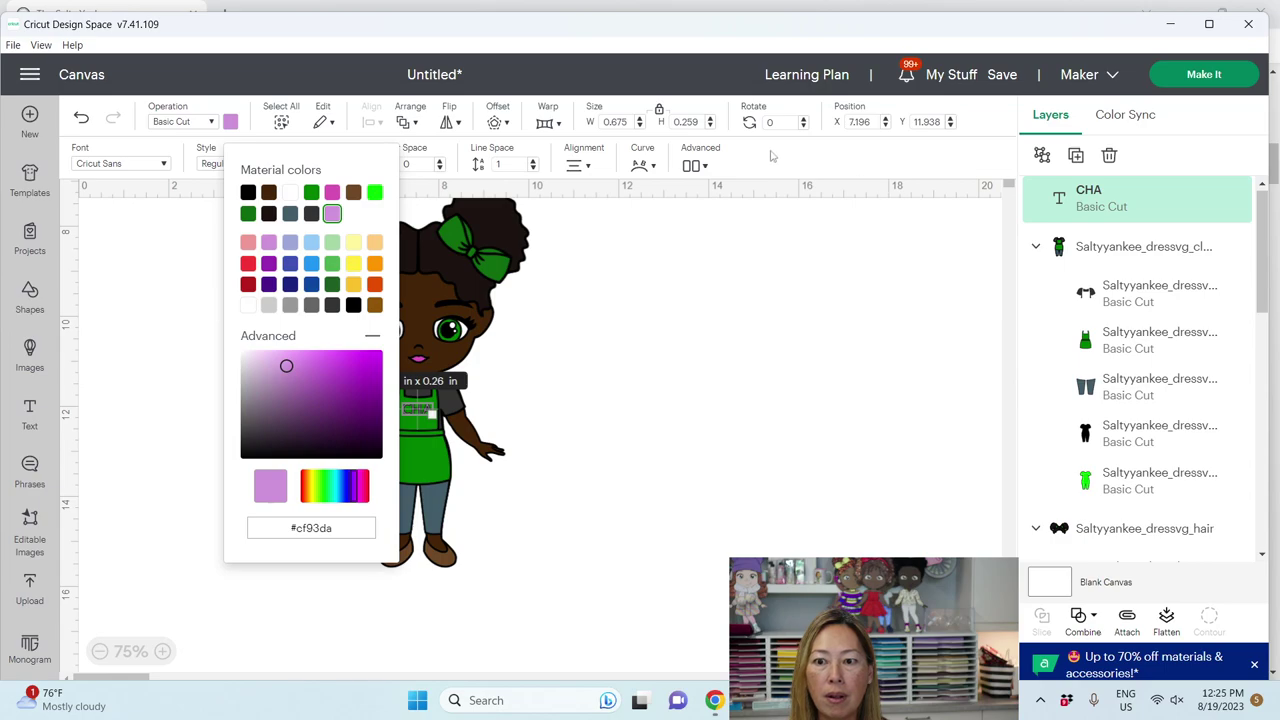
Try a 0.10 in offset outline around CHA, then delete it.
{"action": "left_click", "coordinate": [495, 123]}
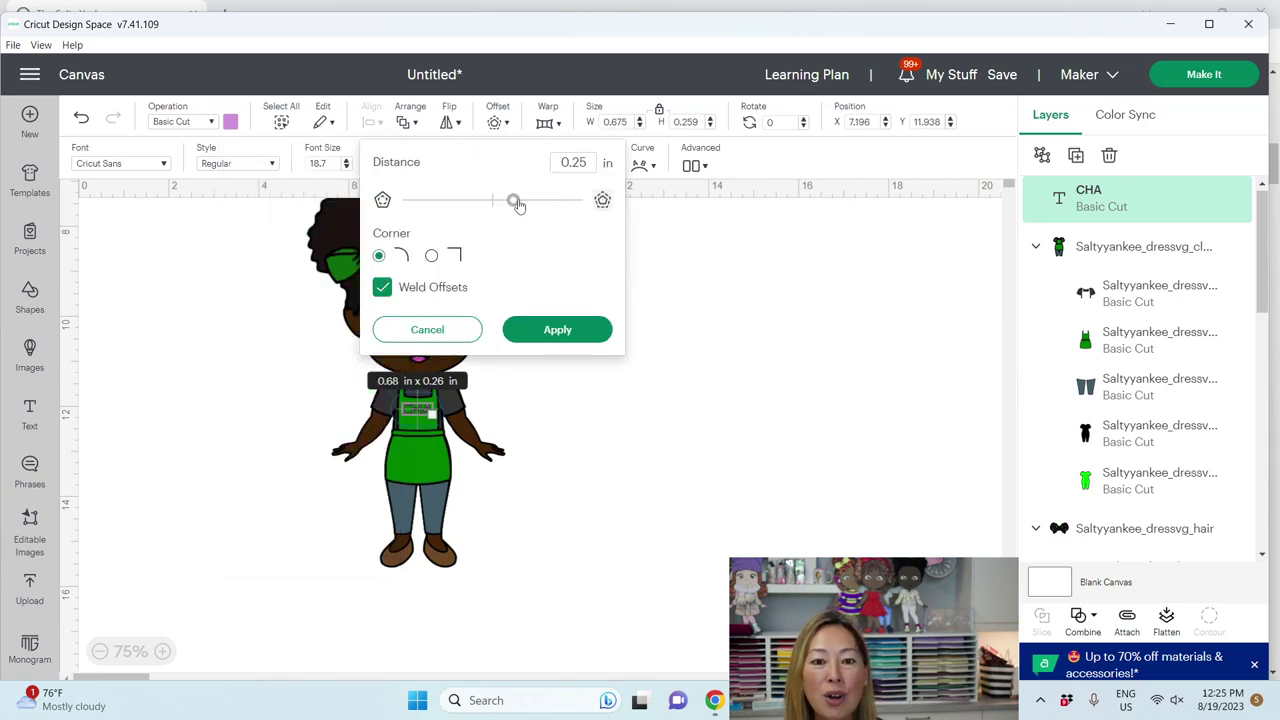
{"action": "double_click", "coordinate": [588, 162]}
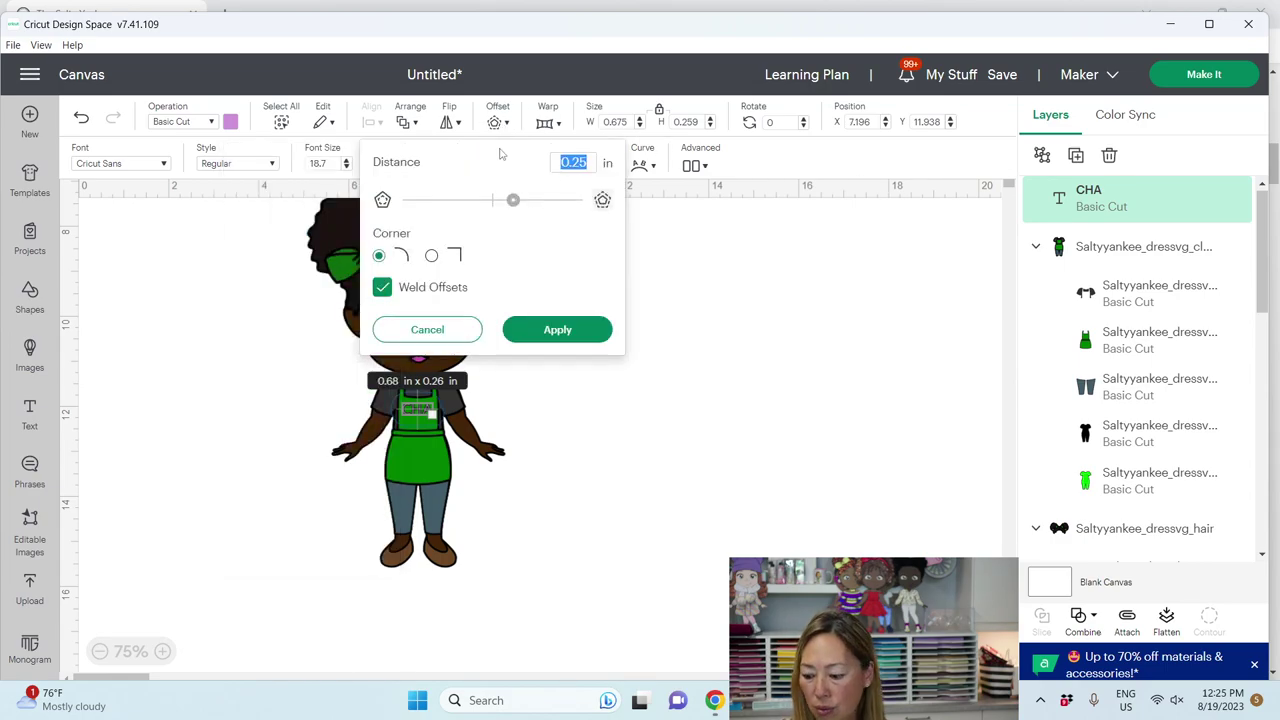
{"action": "type", "text": ".10"}
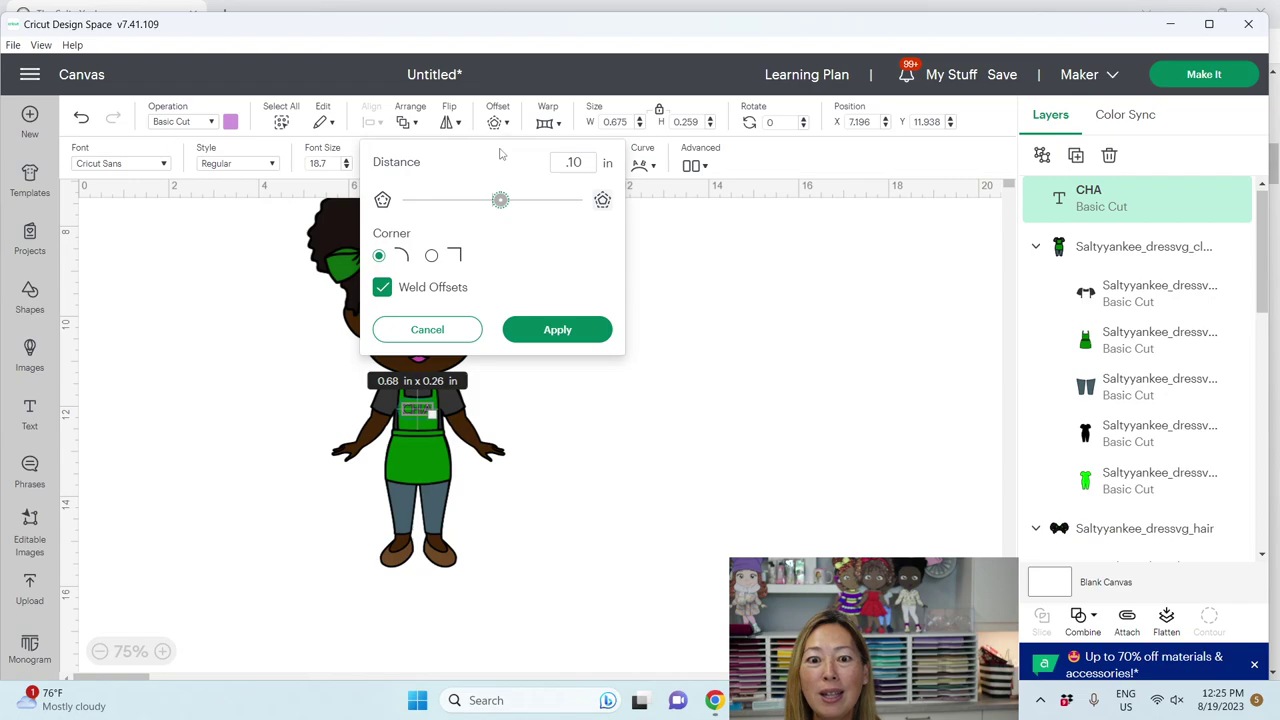
{"action": "left_click", "coordinate": [539, 334]}
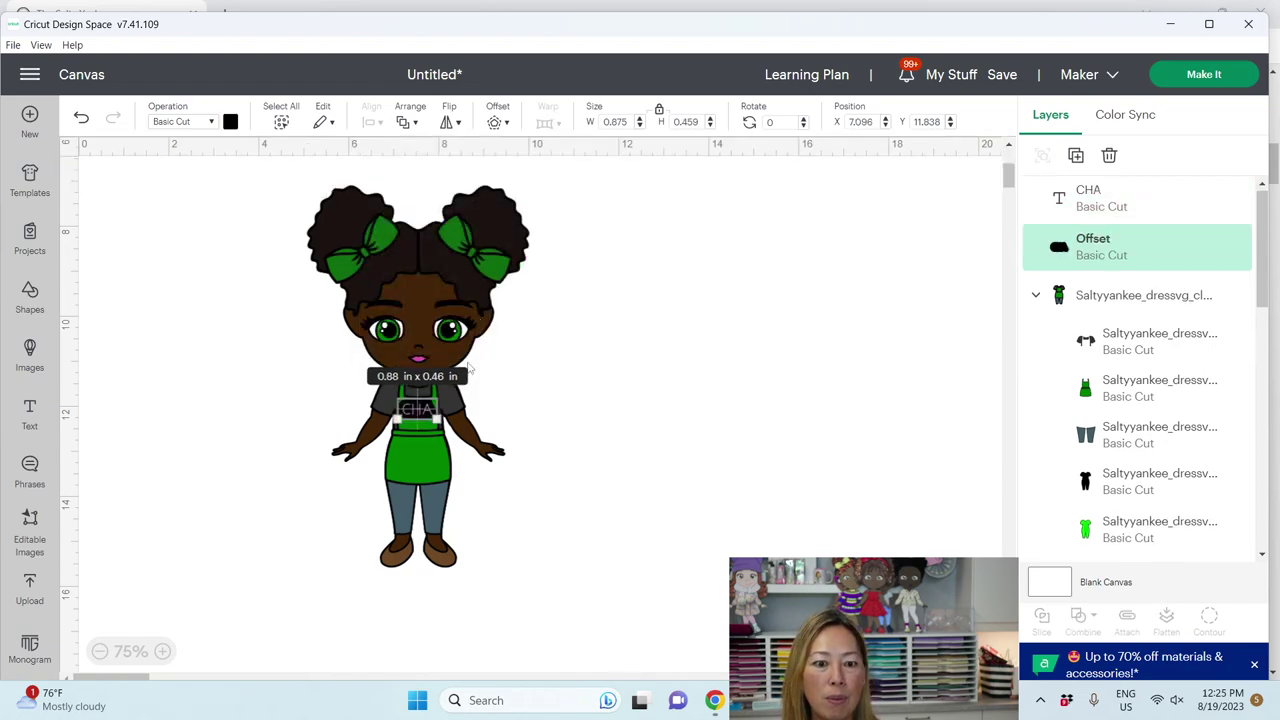
{"action": "left_click", "coordinate": [80, 117]}
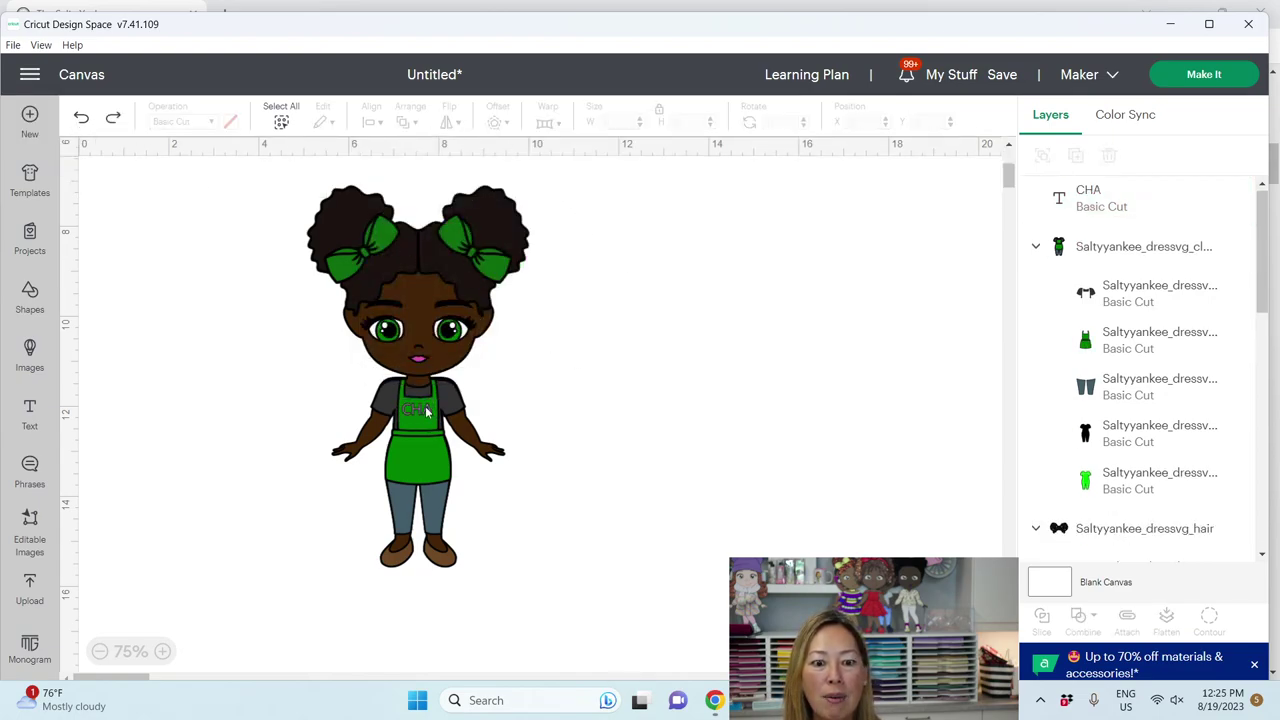
{"action": "left_click", "coordinate": [427, 412]}
{"action": "left_click", "coordinate": [493, 126]}
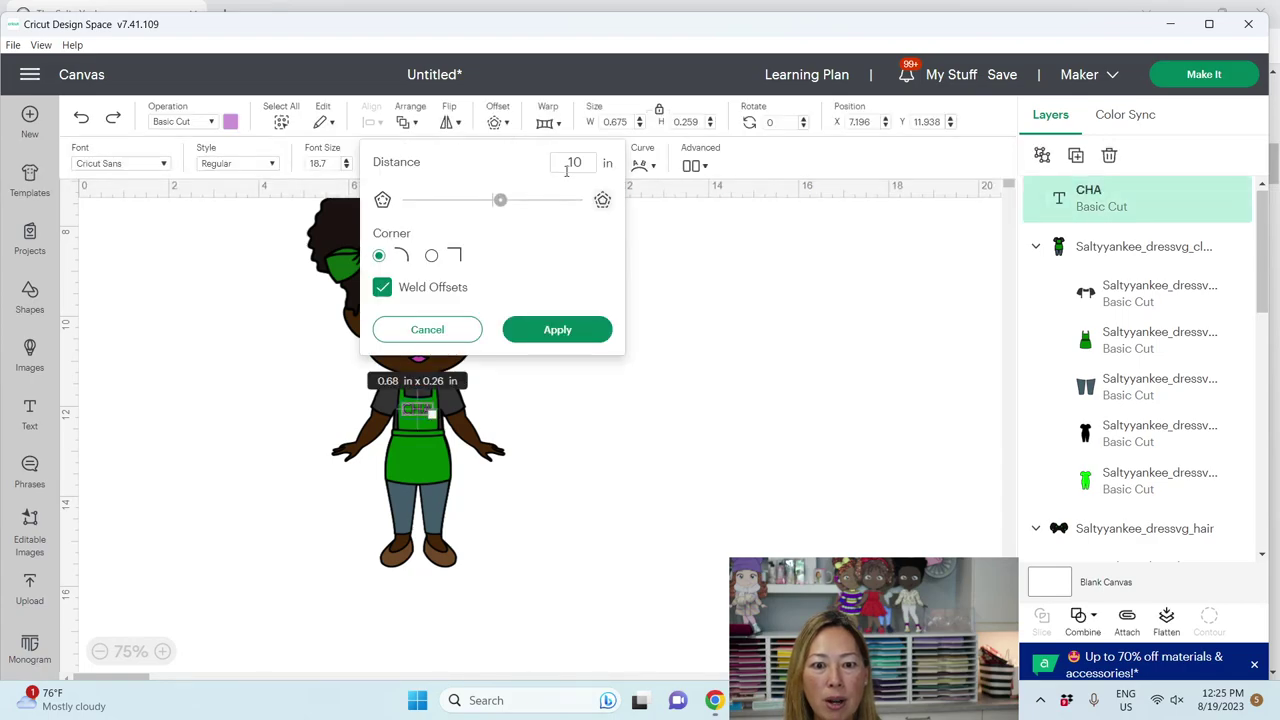
{"action": "left_click", "coordinate": [557, 329]}
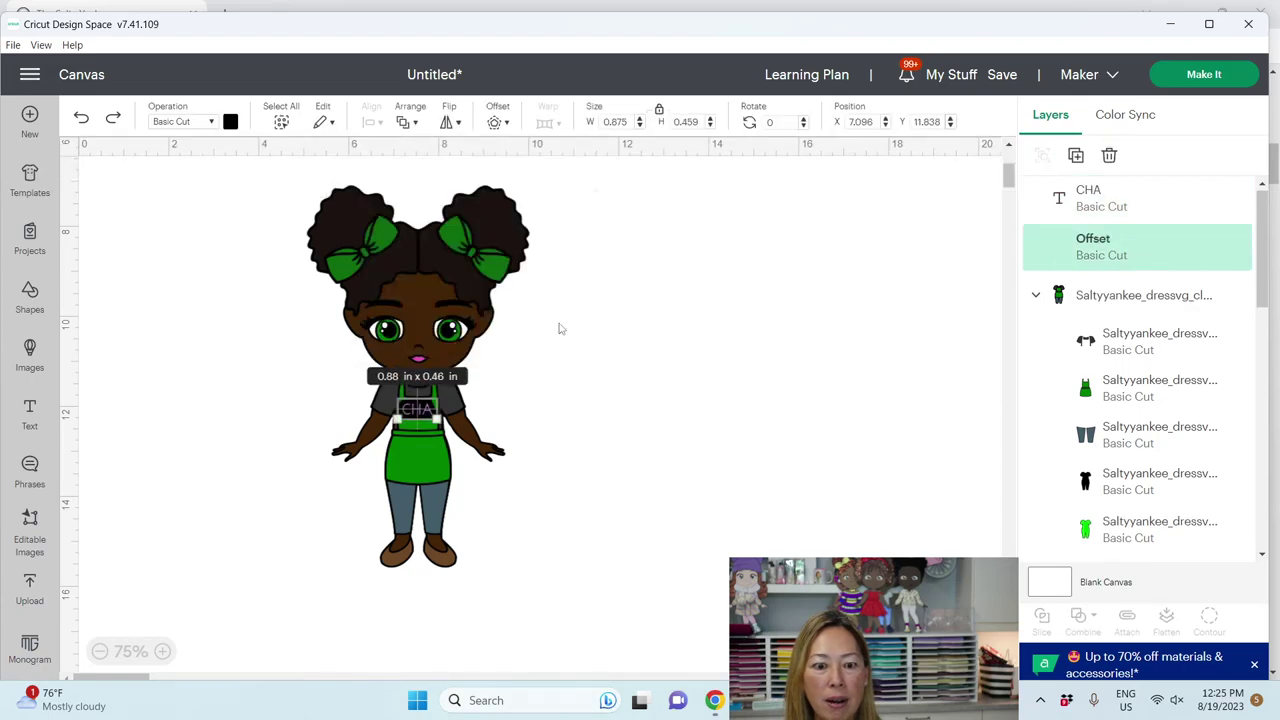
{"action": "left_click", "coordinate": [558, 330]}
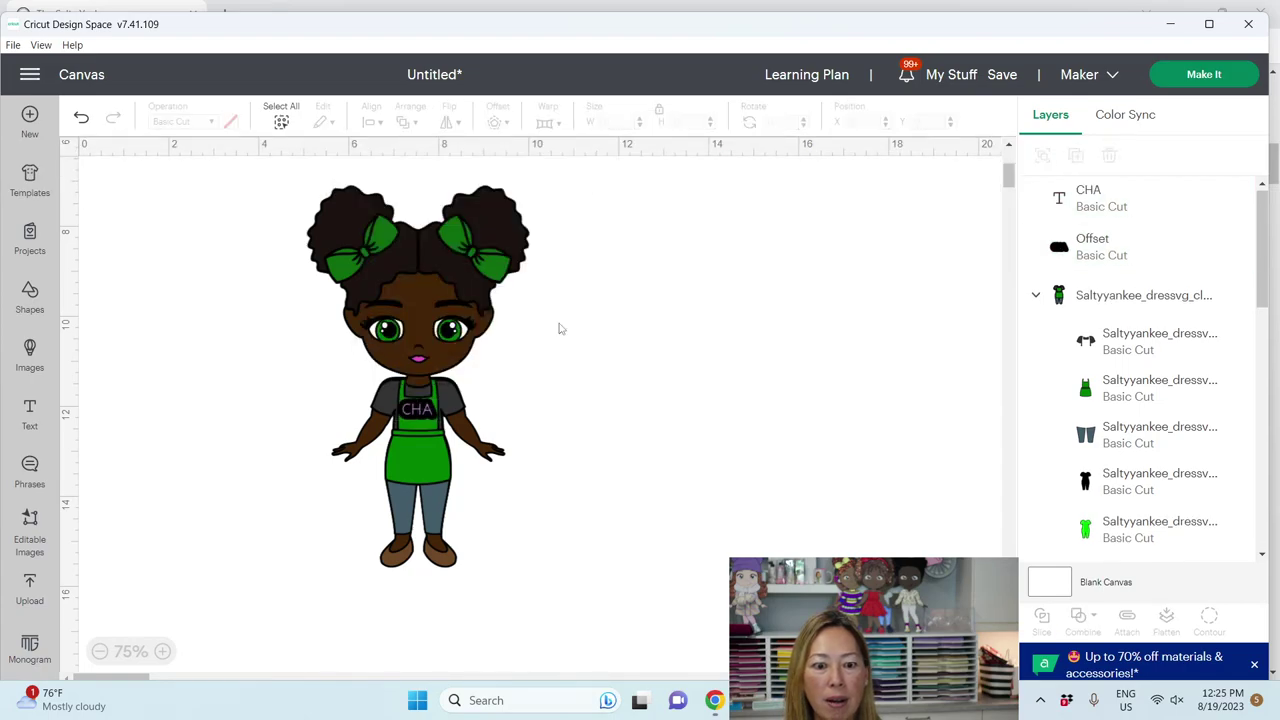
{"action": "left_click", "coordinate": [1112, 246]}
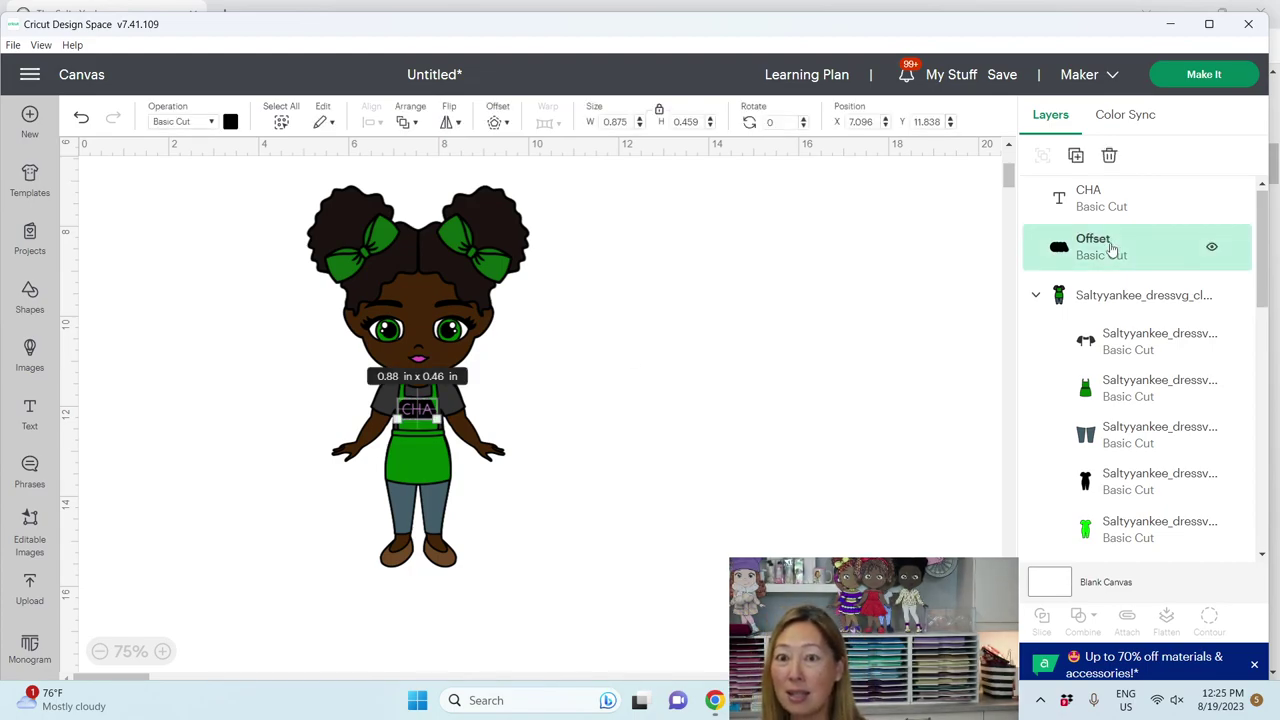
{"action": "key", "text": "Delete"}
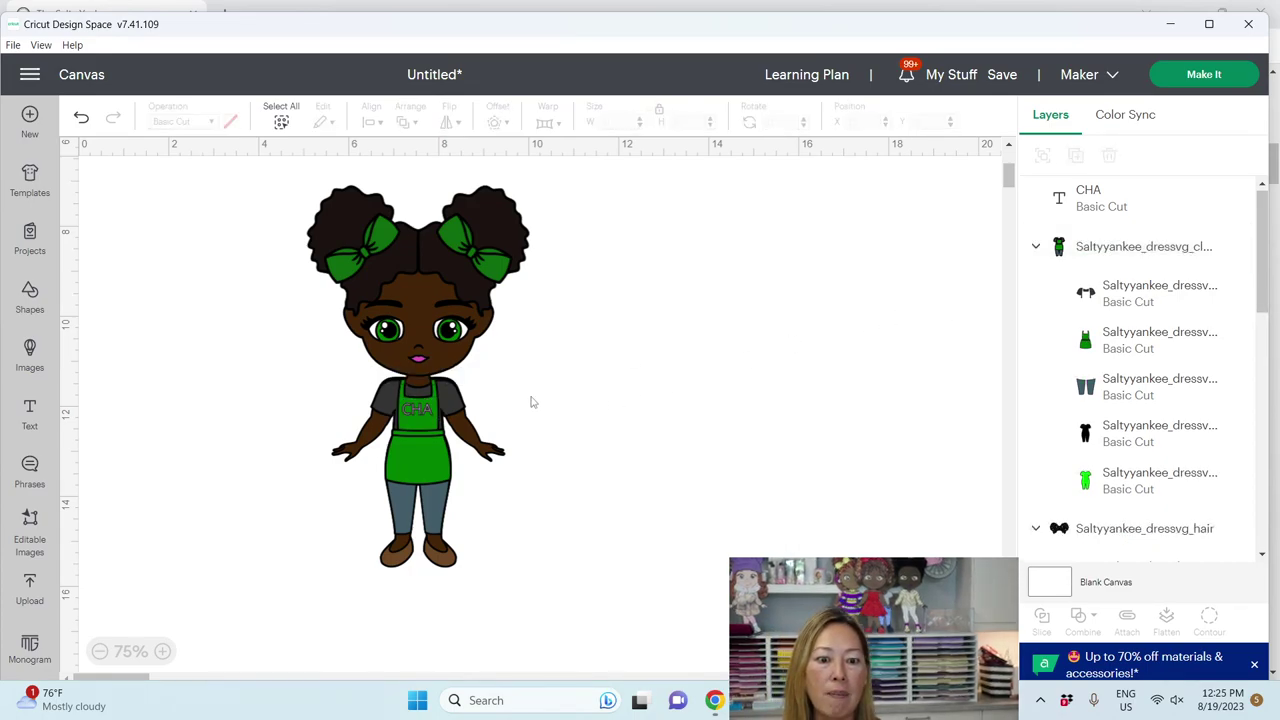
Change the CHA lettering colour to white.
{"action": "left_click", "coordinate": [1125, 205]}
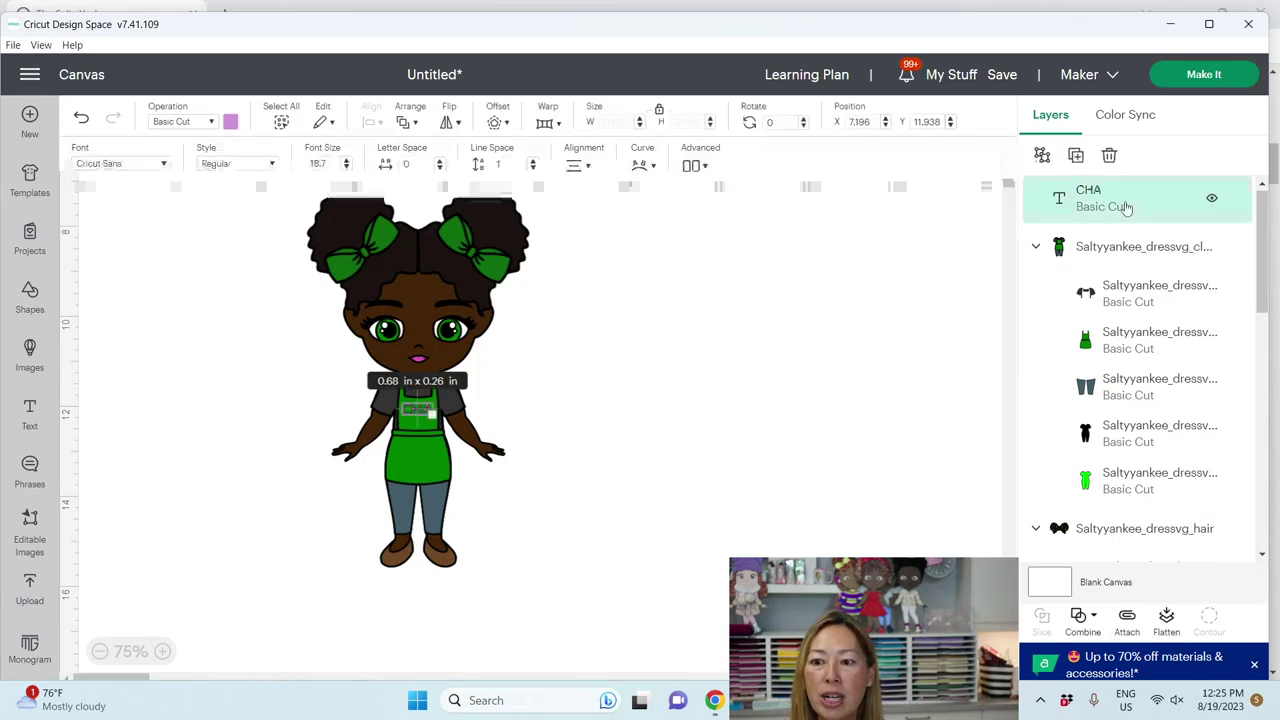
{"action": "left_click", "coordinate": [230, 121]}
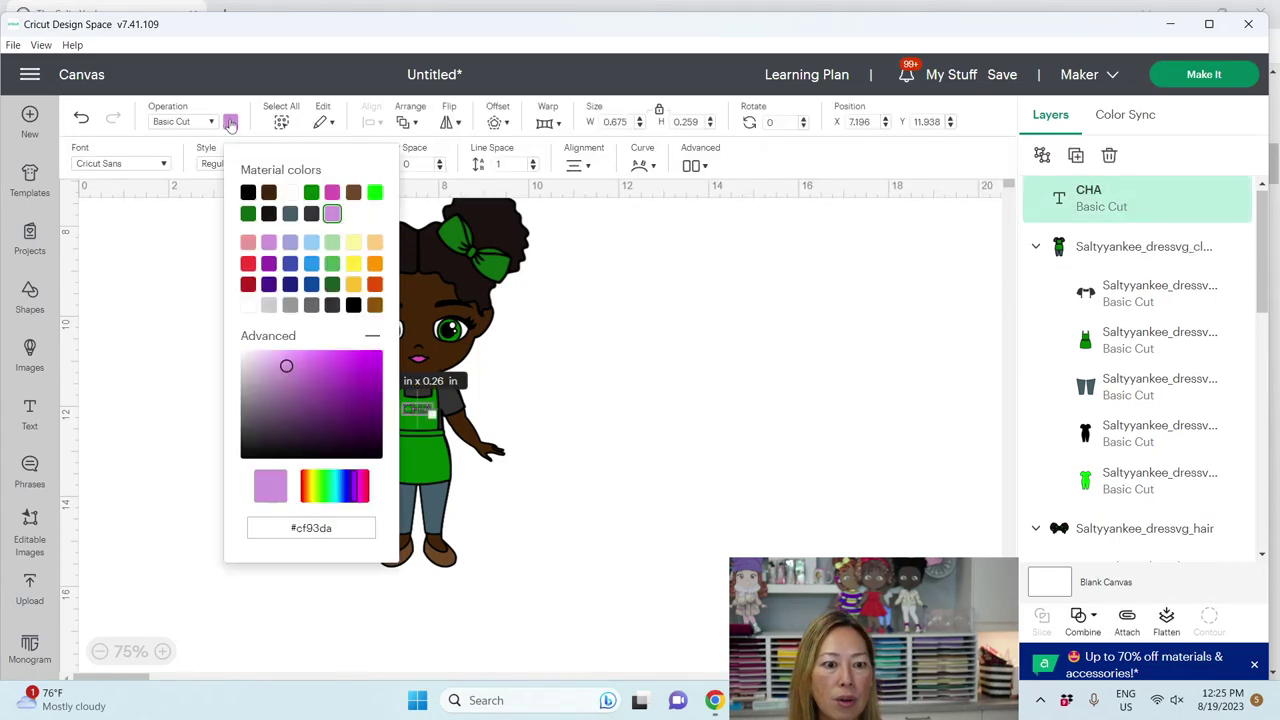
{"action": "left_click", "coordinate": [289, 193]}
{"action": "left_click", "coordinate": [843, 395]}
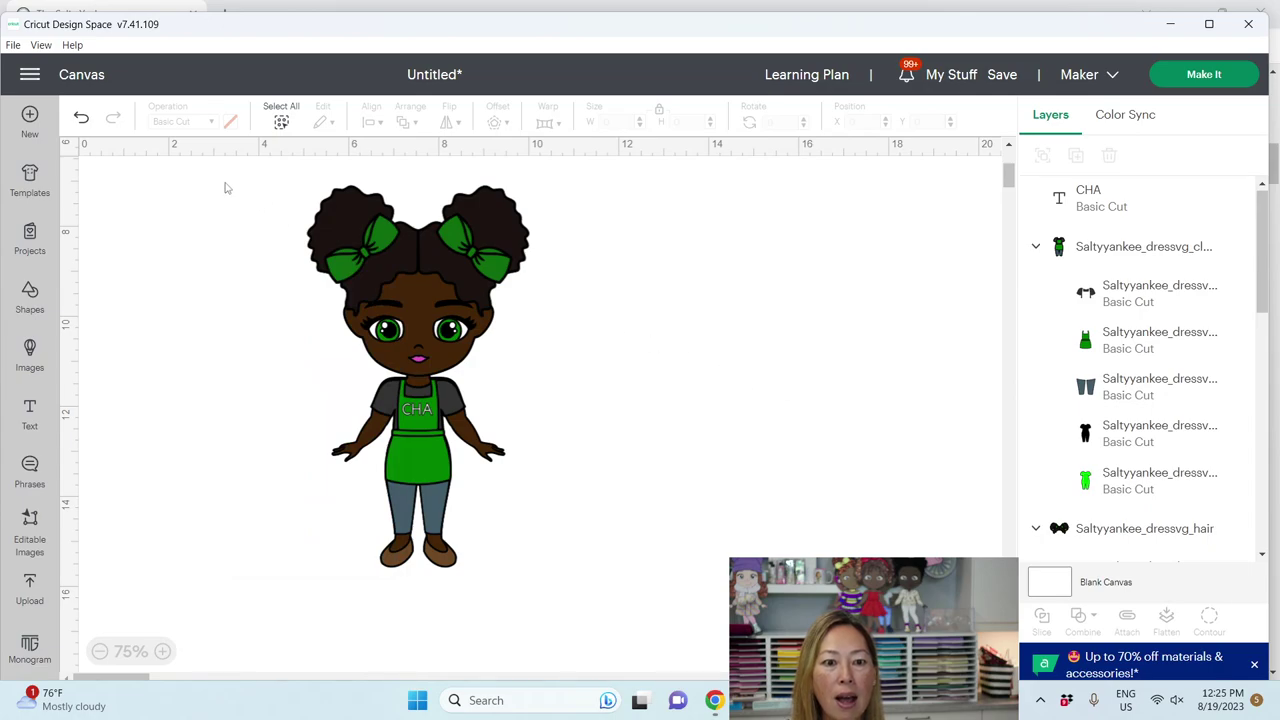
Flatten the doll and lettering into one Print Then Cut image and scale it down.
{"action": "left_click_drag", "start_coordinate": [222, 180], "coordinate": [737, 643]}
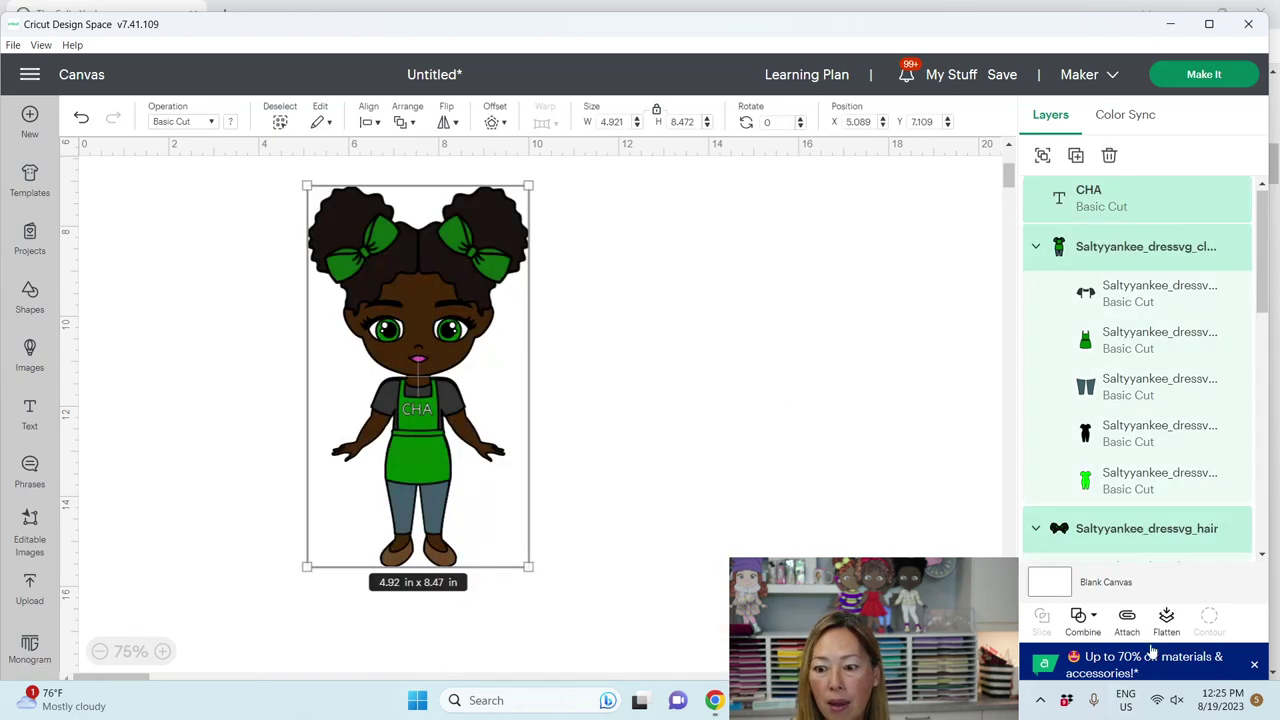
{"action": "left_click", "coordinate": [1166, 618]}
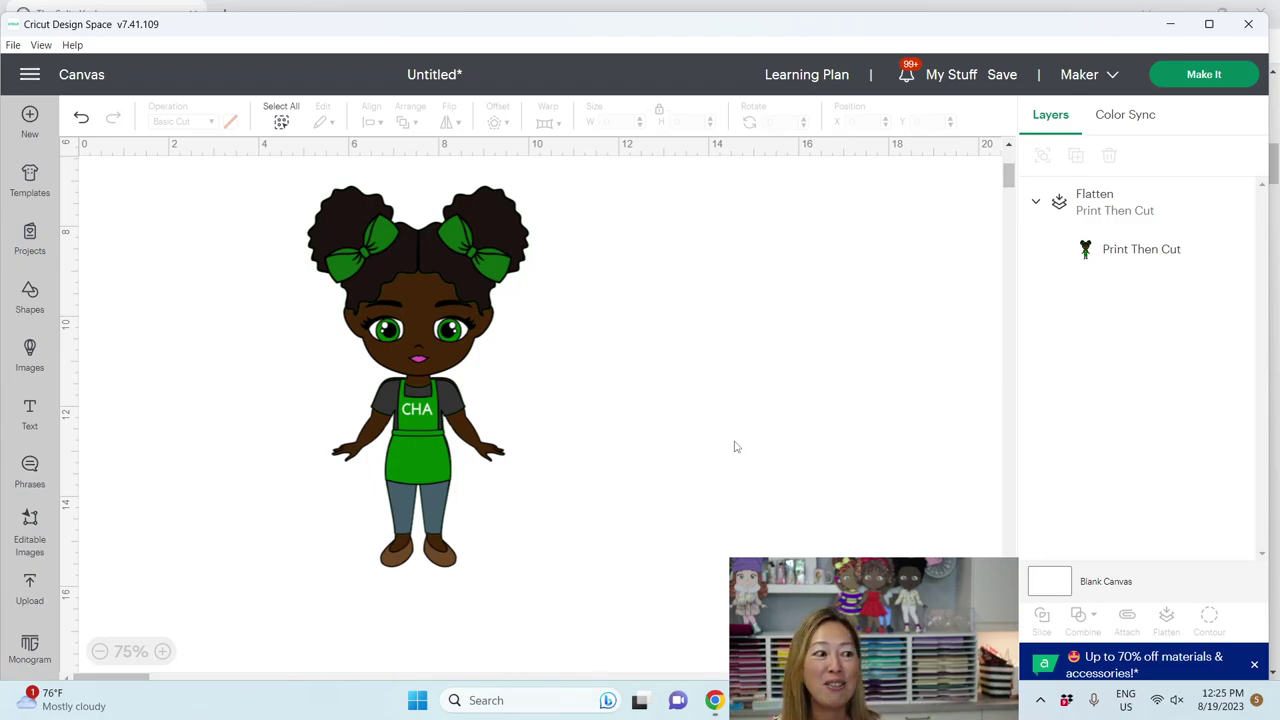
{"action": "left_click", "coordinate": [448, 390]}
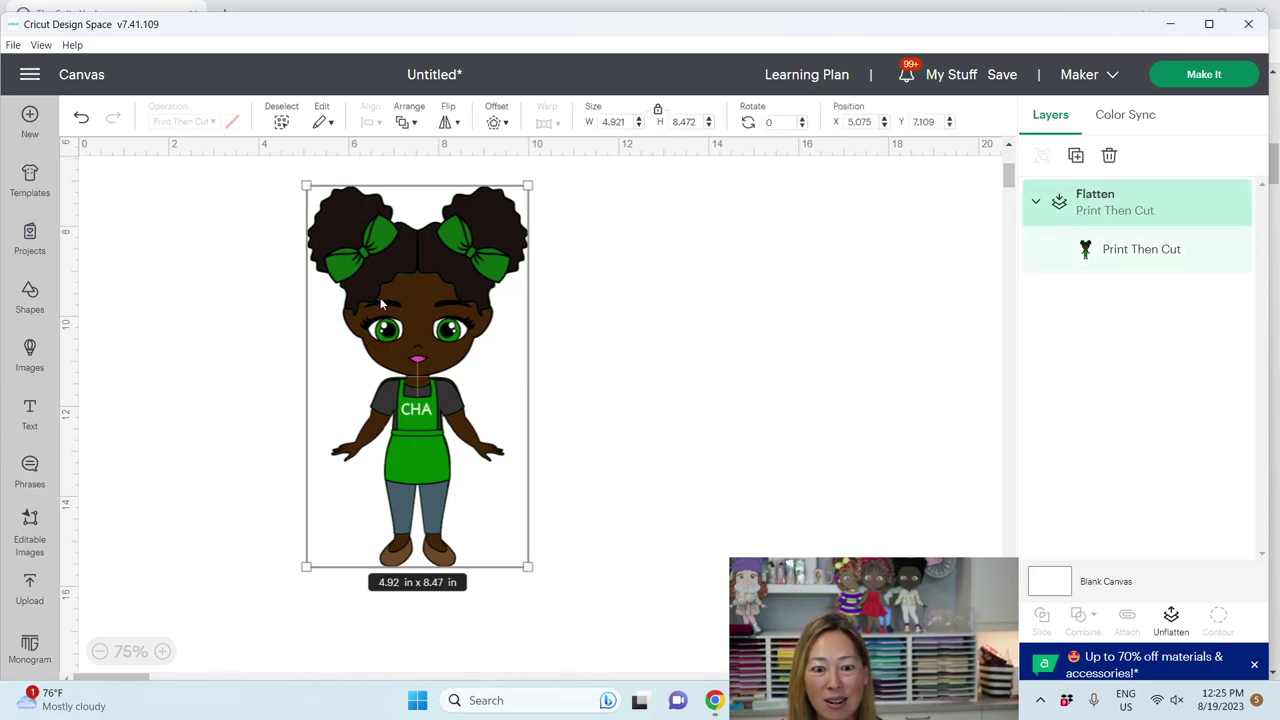
{"action": "left_click_drag", "start_coordinate": [528, 570], "coordinate": [443, 421]}
{"action": "left_click", "coordinate": [679, 416]}
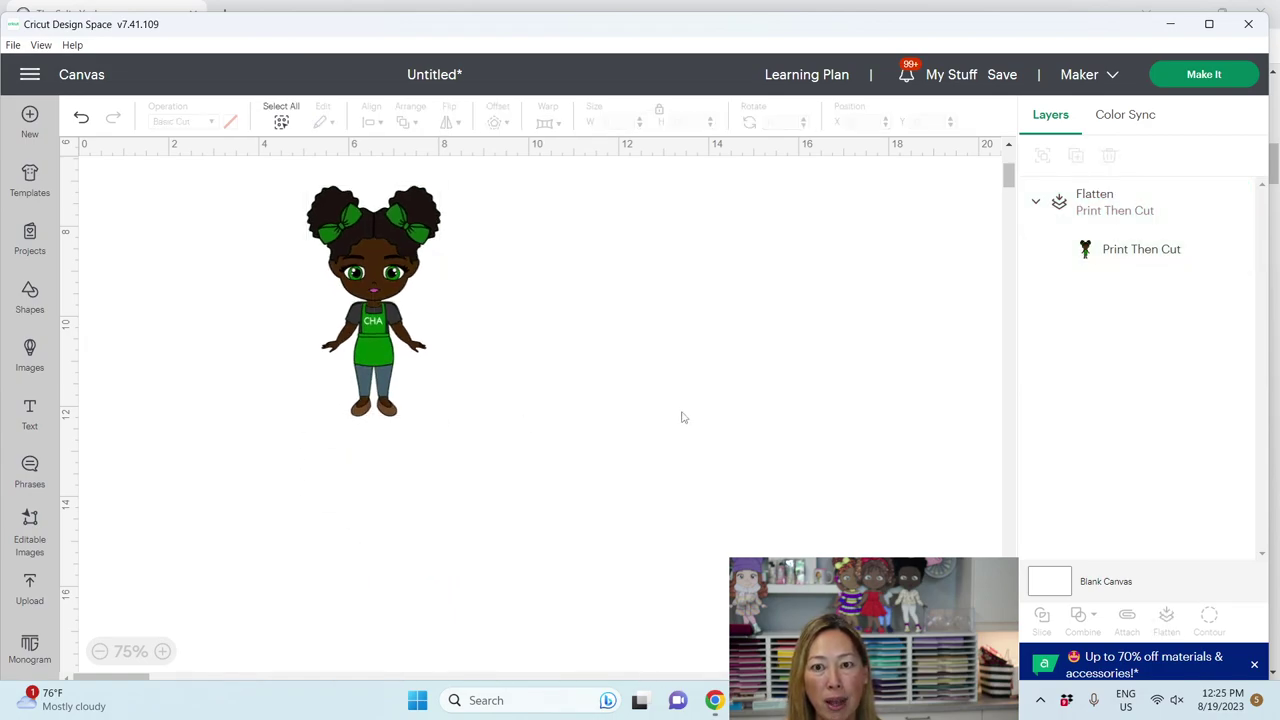